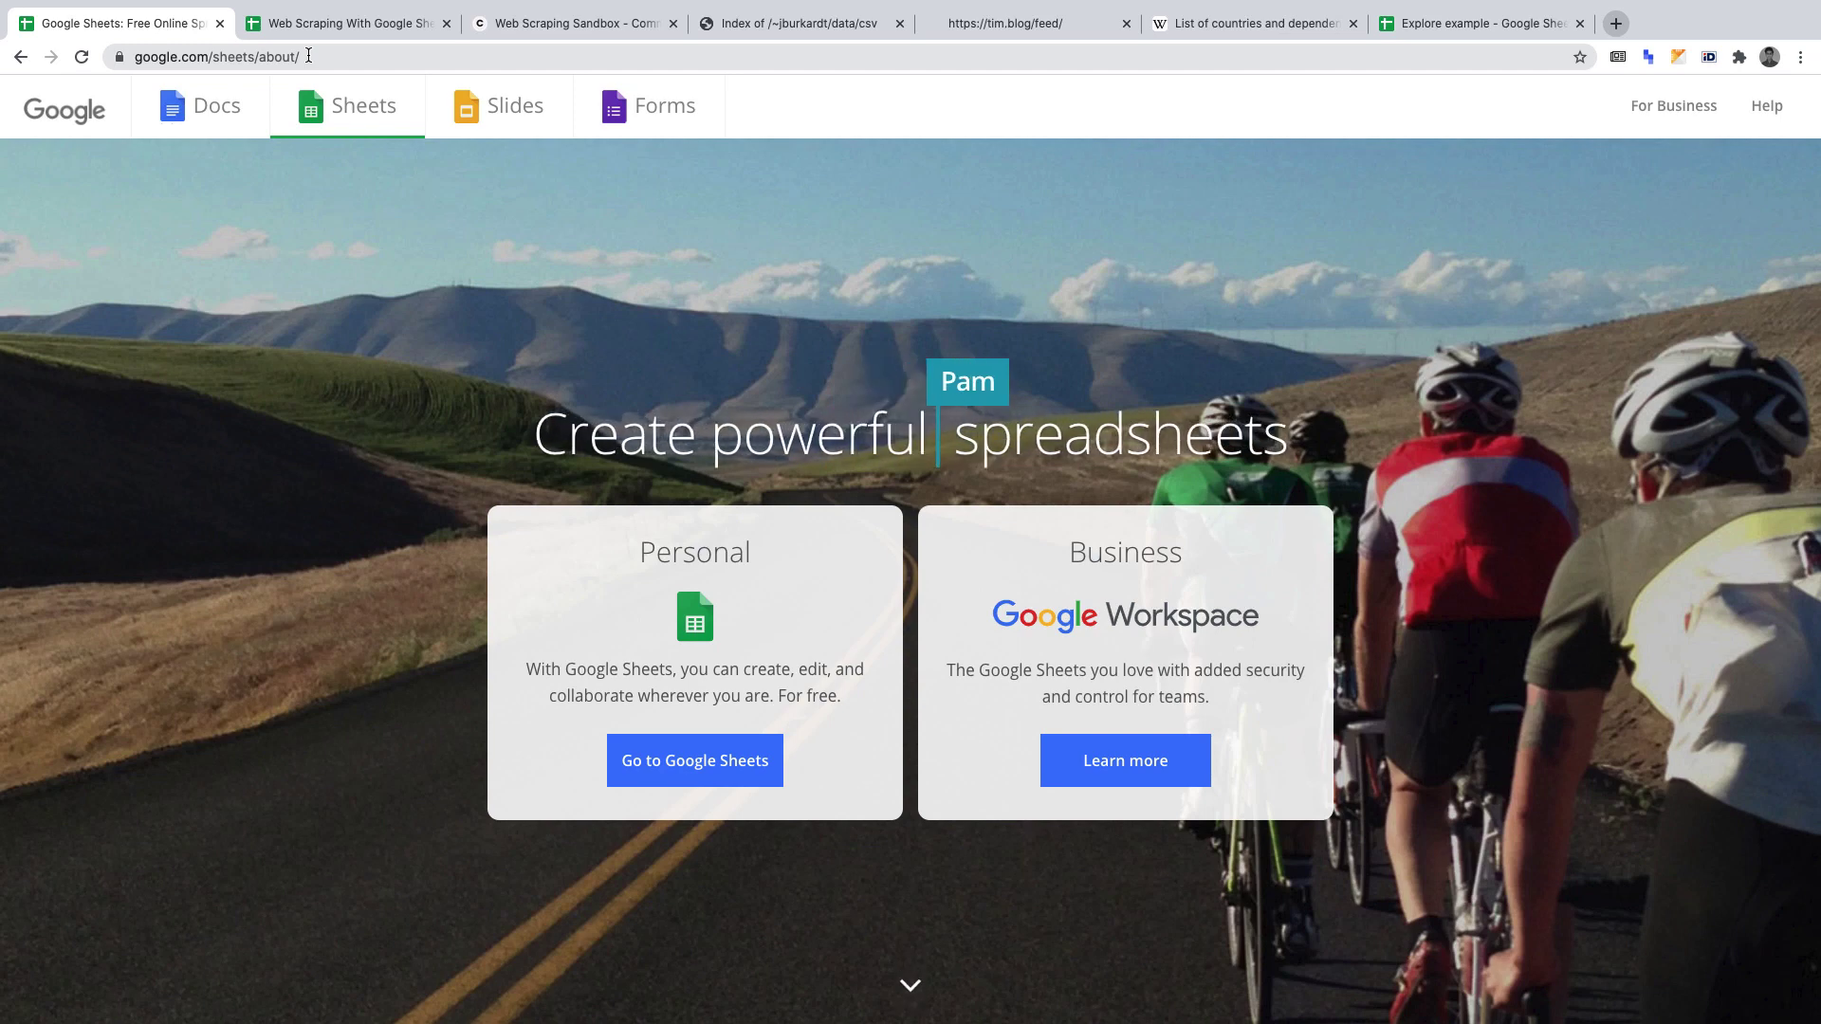
- Review the source pages: Web Scraping Sandbox, CSV file index, tim.blog RSS feed, Wikipedia population list and the Explore example spreadsheet
click(537, 28)
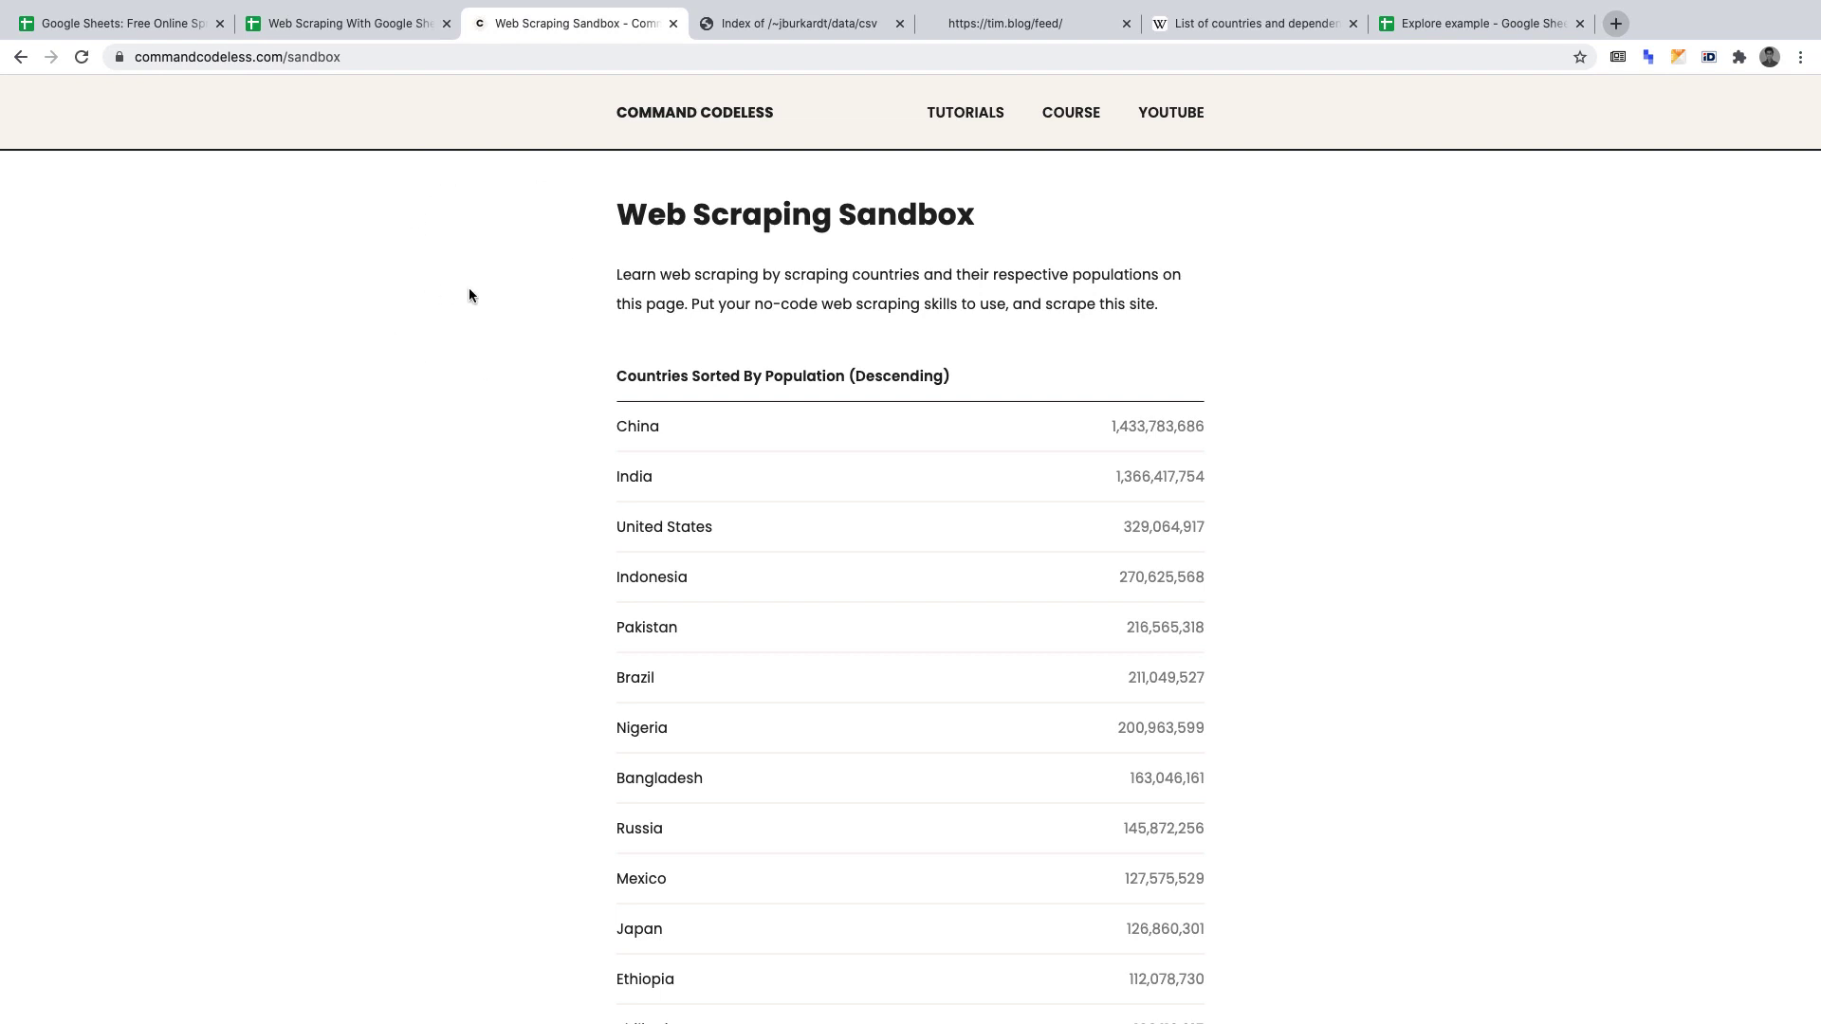
scroll(469, 289, down, 5)
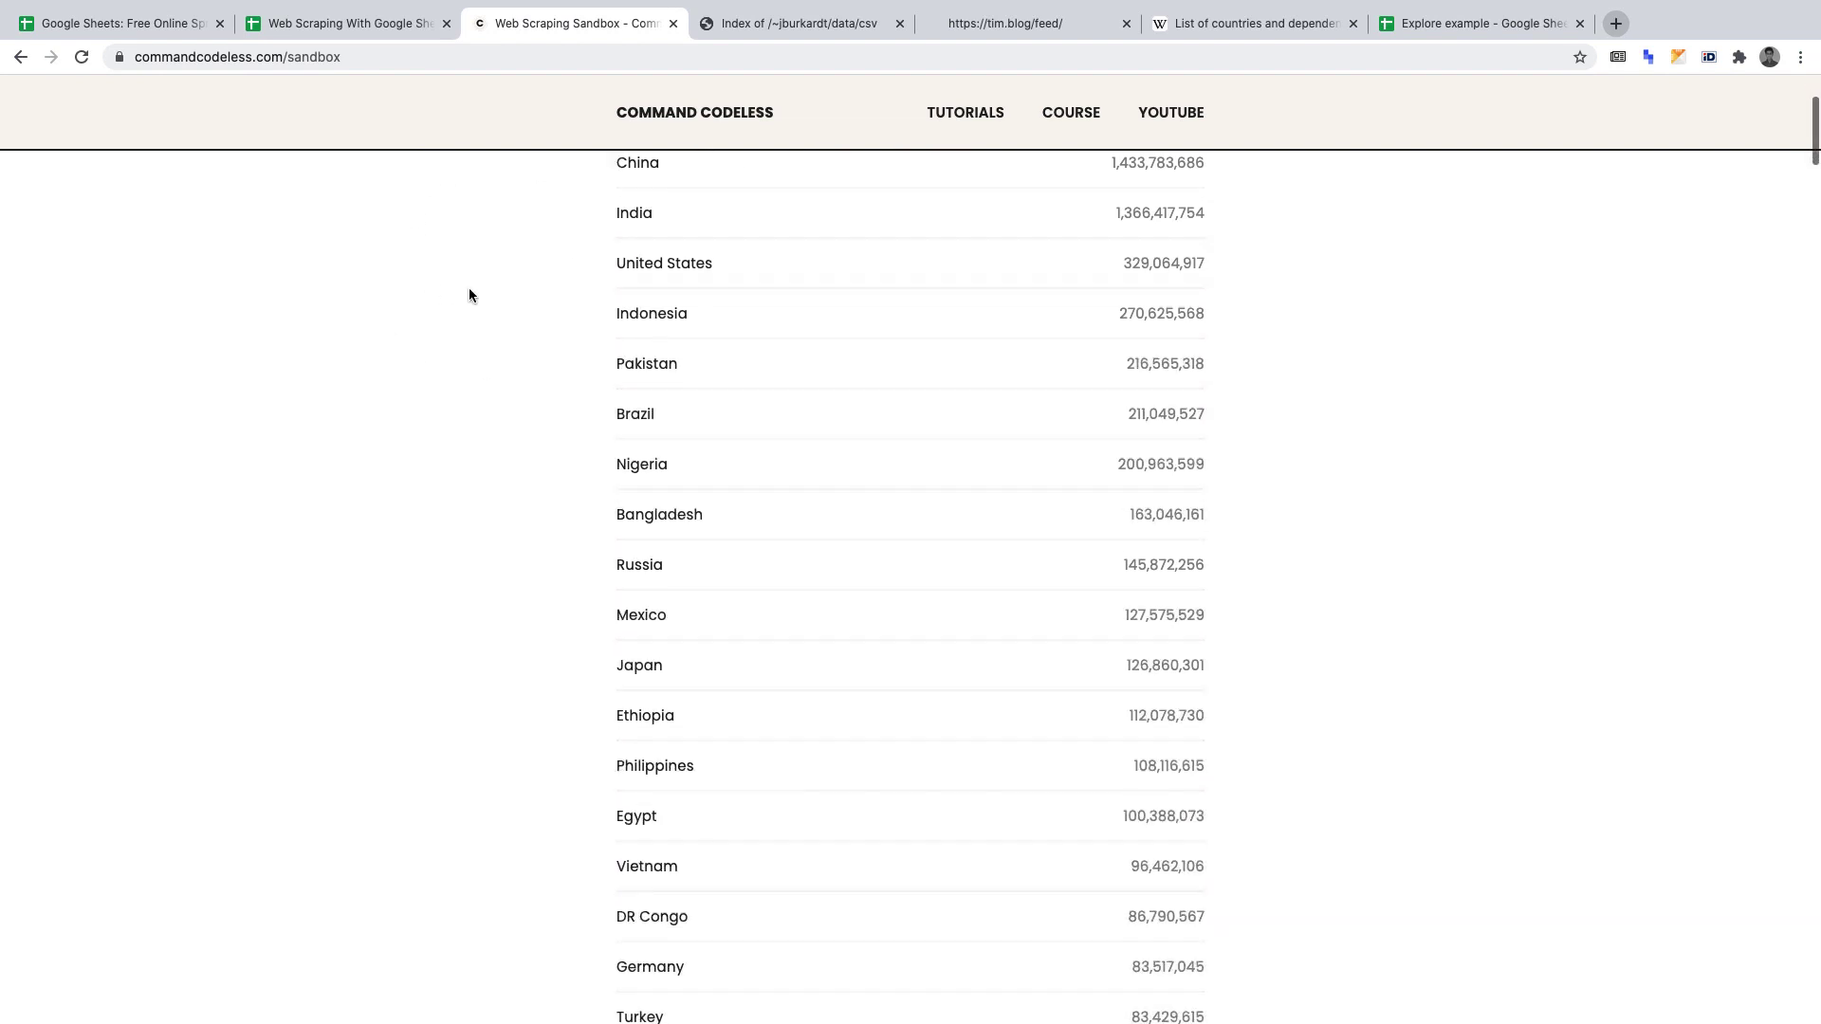
scroll(469, 294, down, 7)
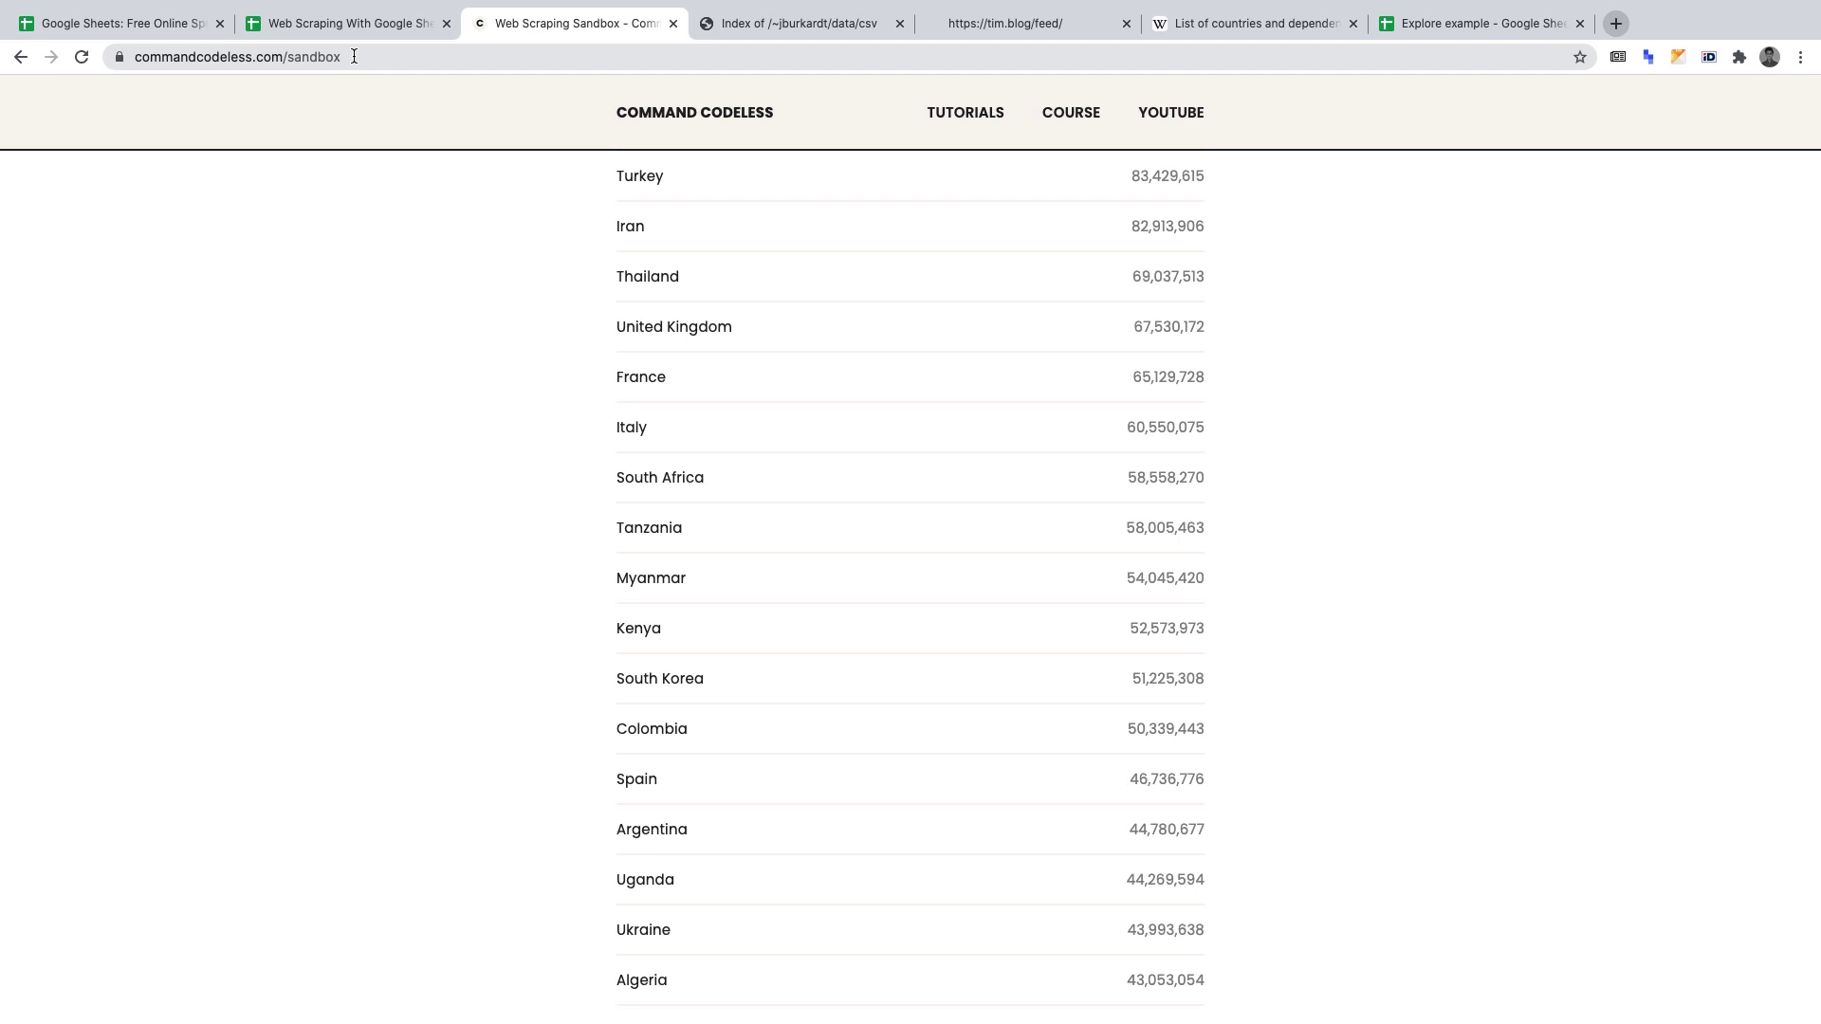
click(759, 23)
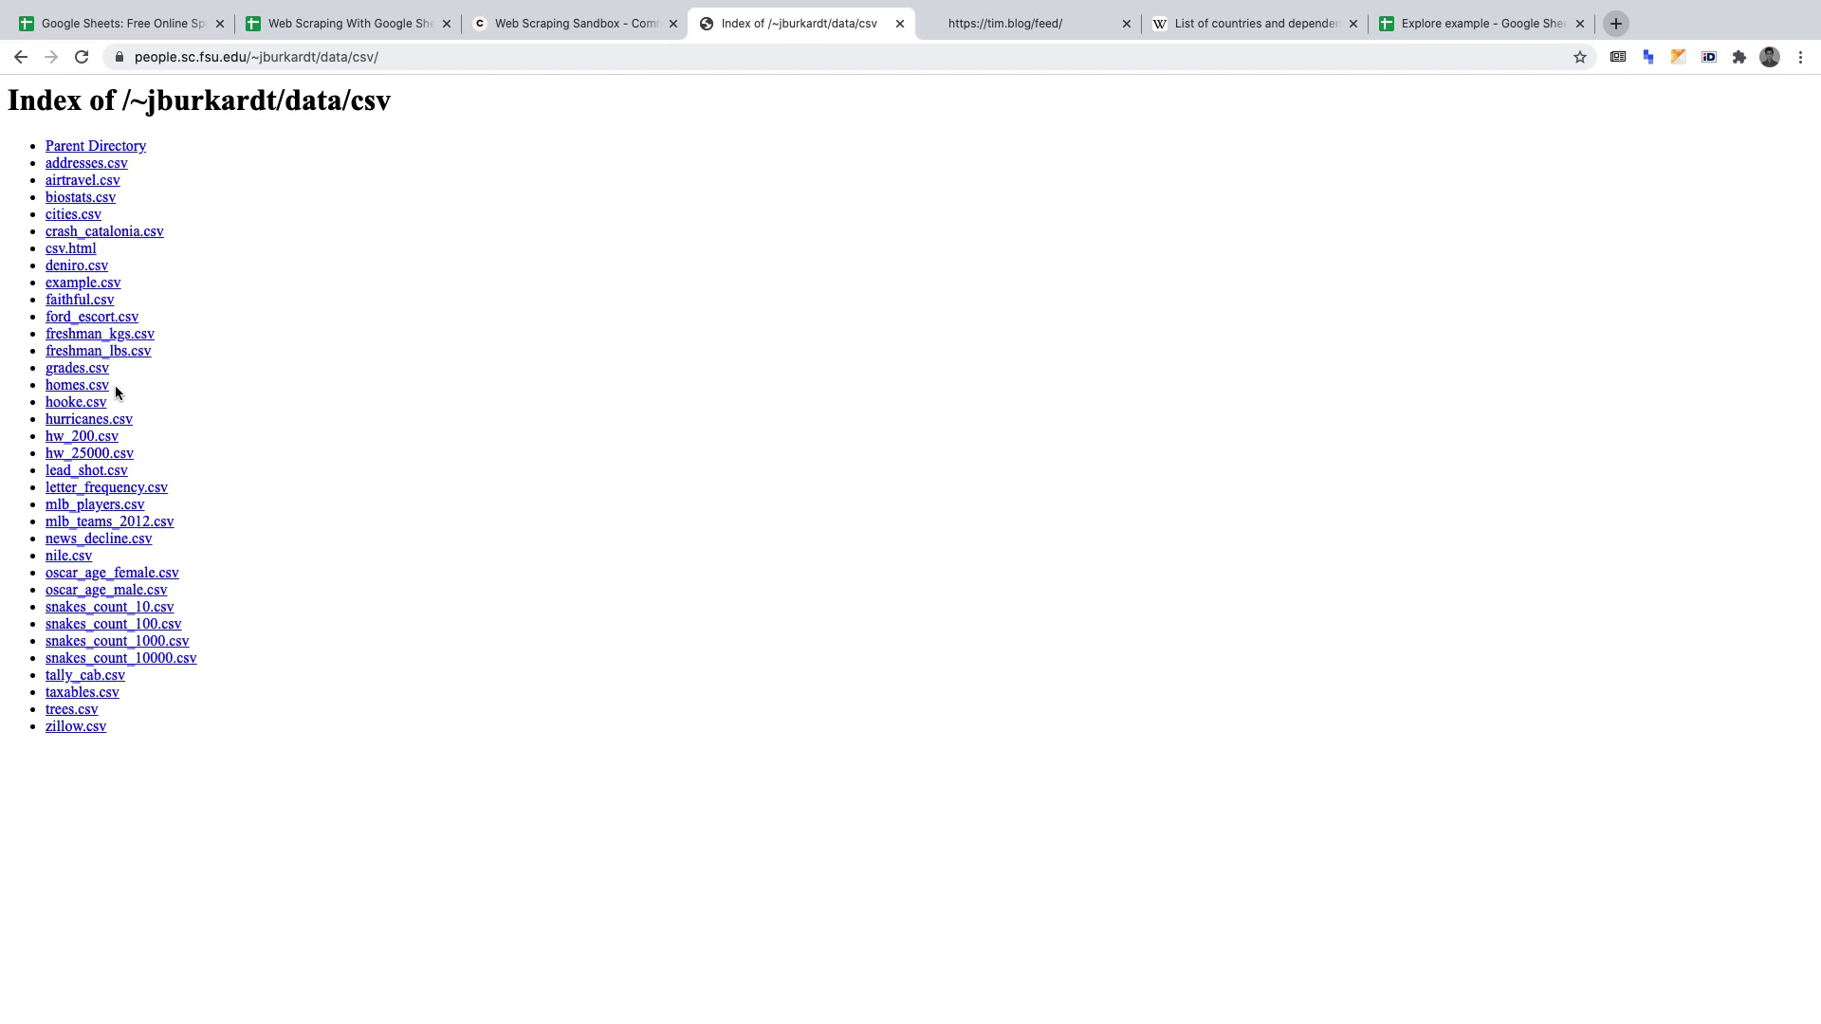
click(974, 26)
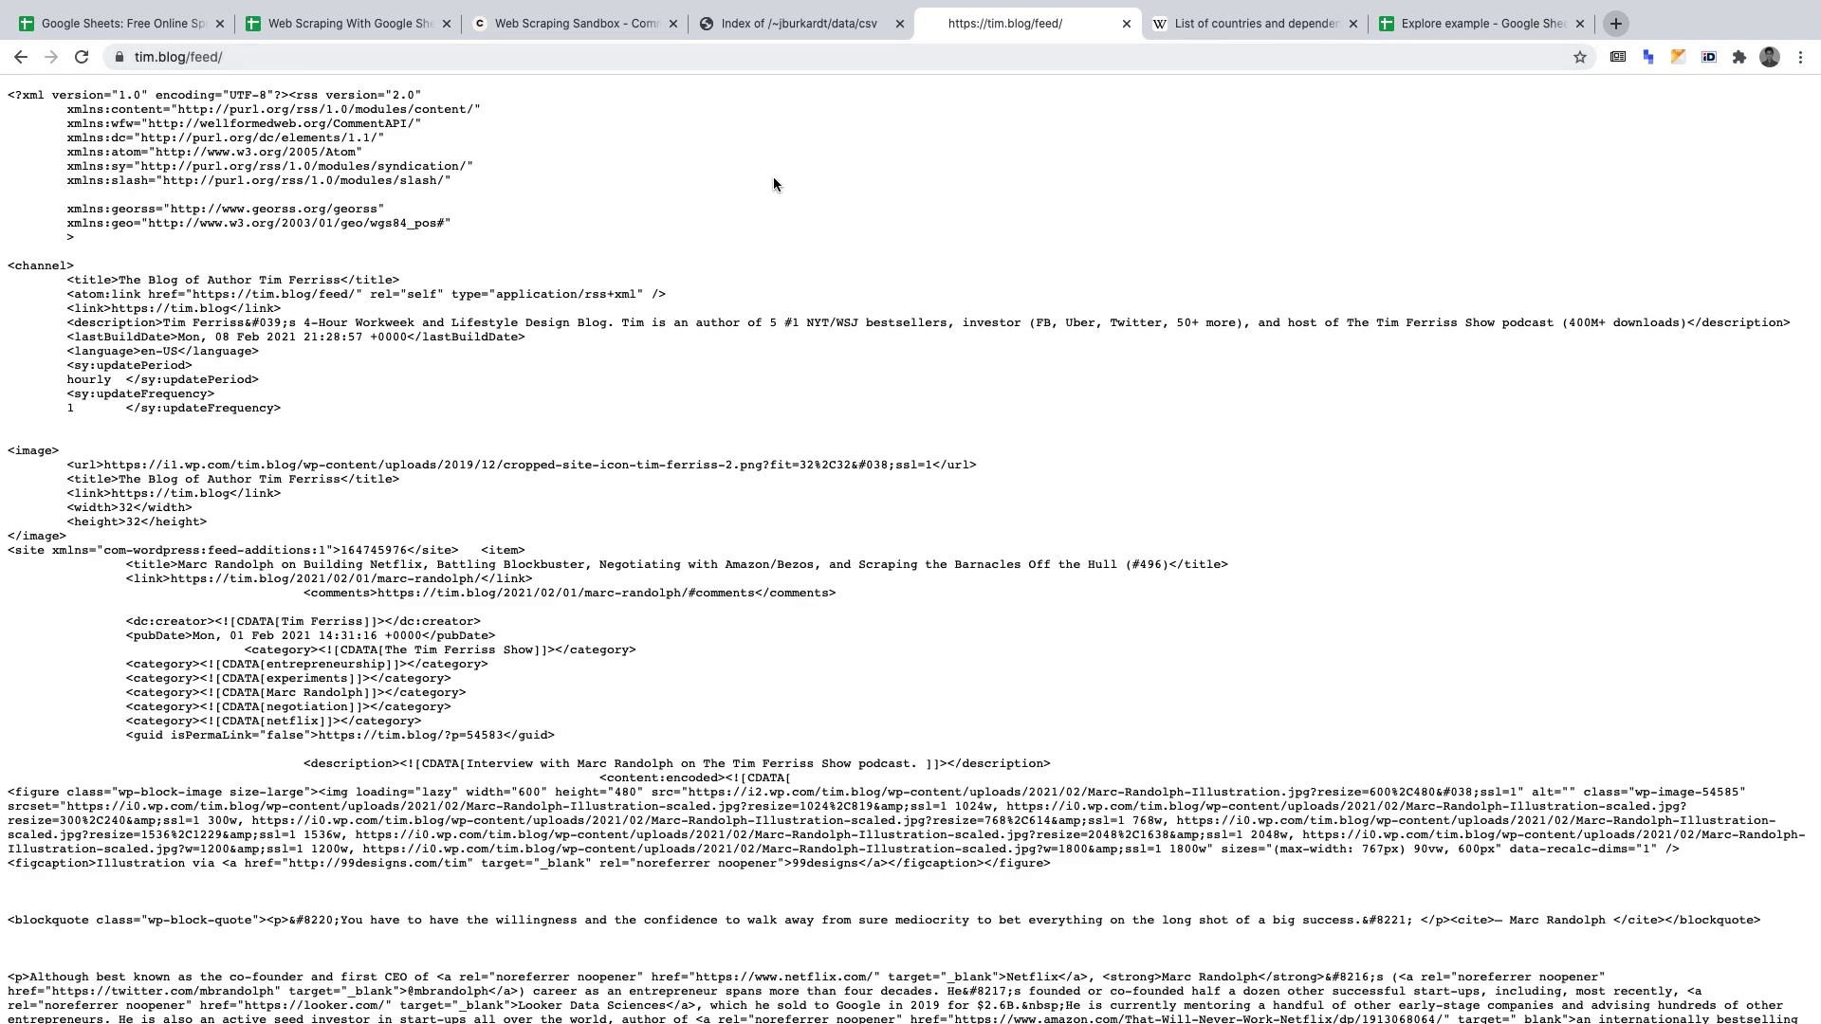
click(1189, 34)
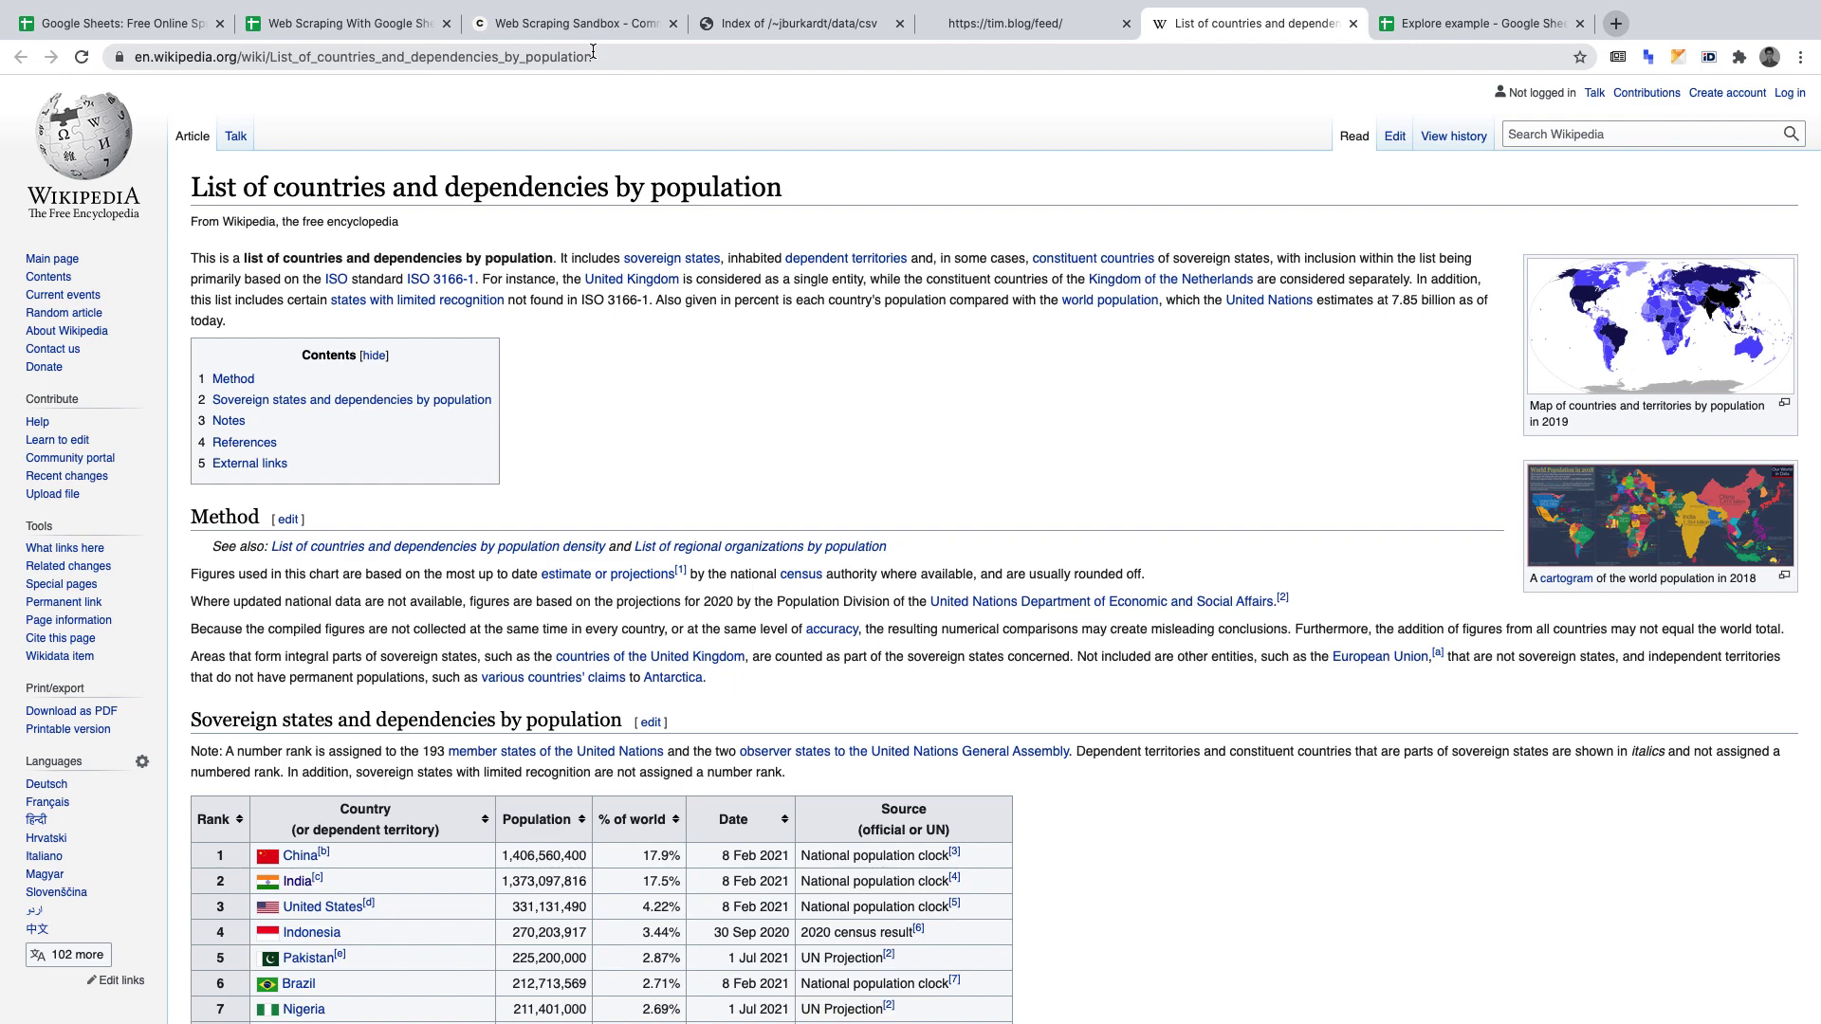
scroll(649, 329, down, 5)
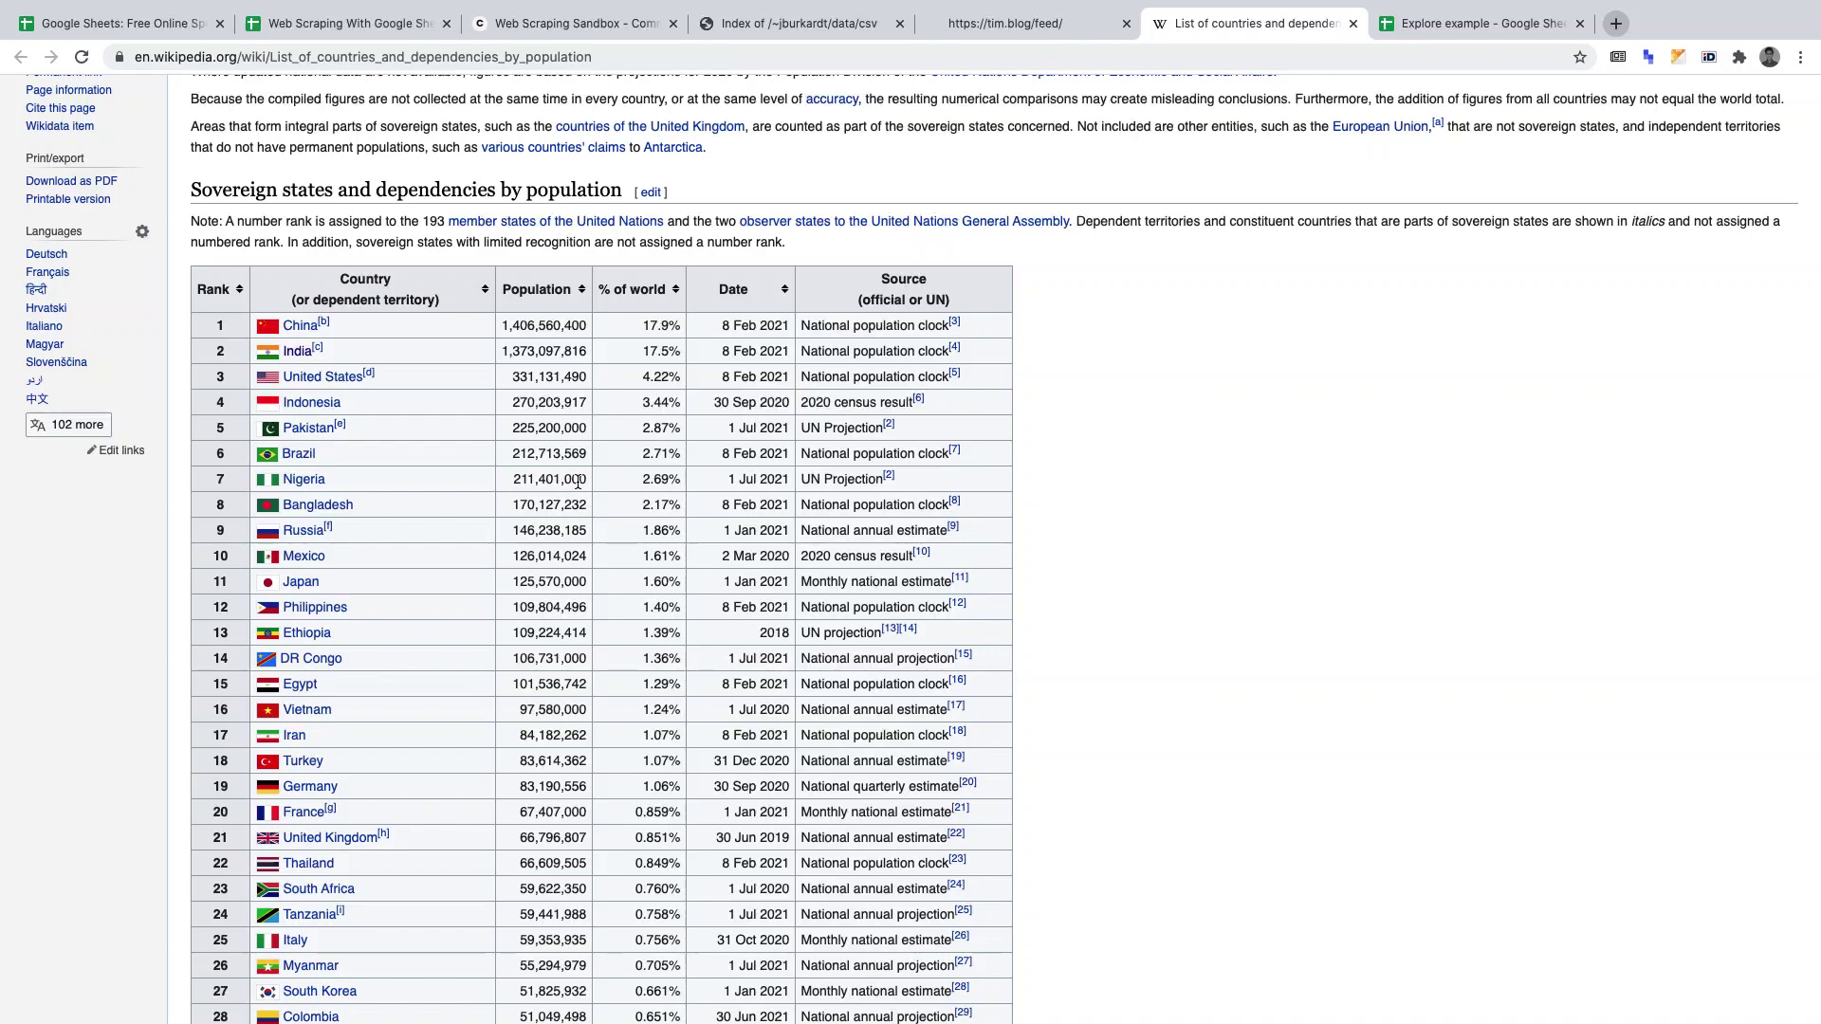
click(1471, 28)
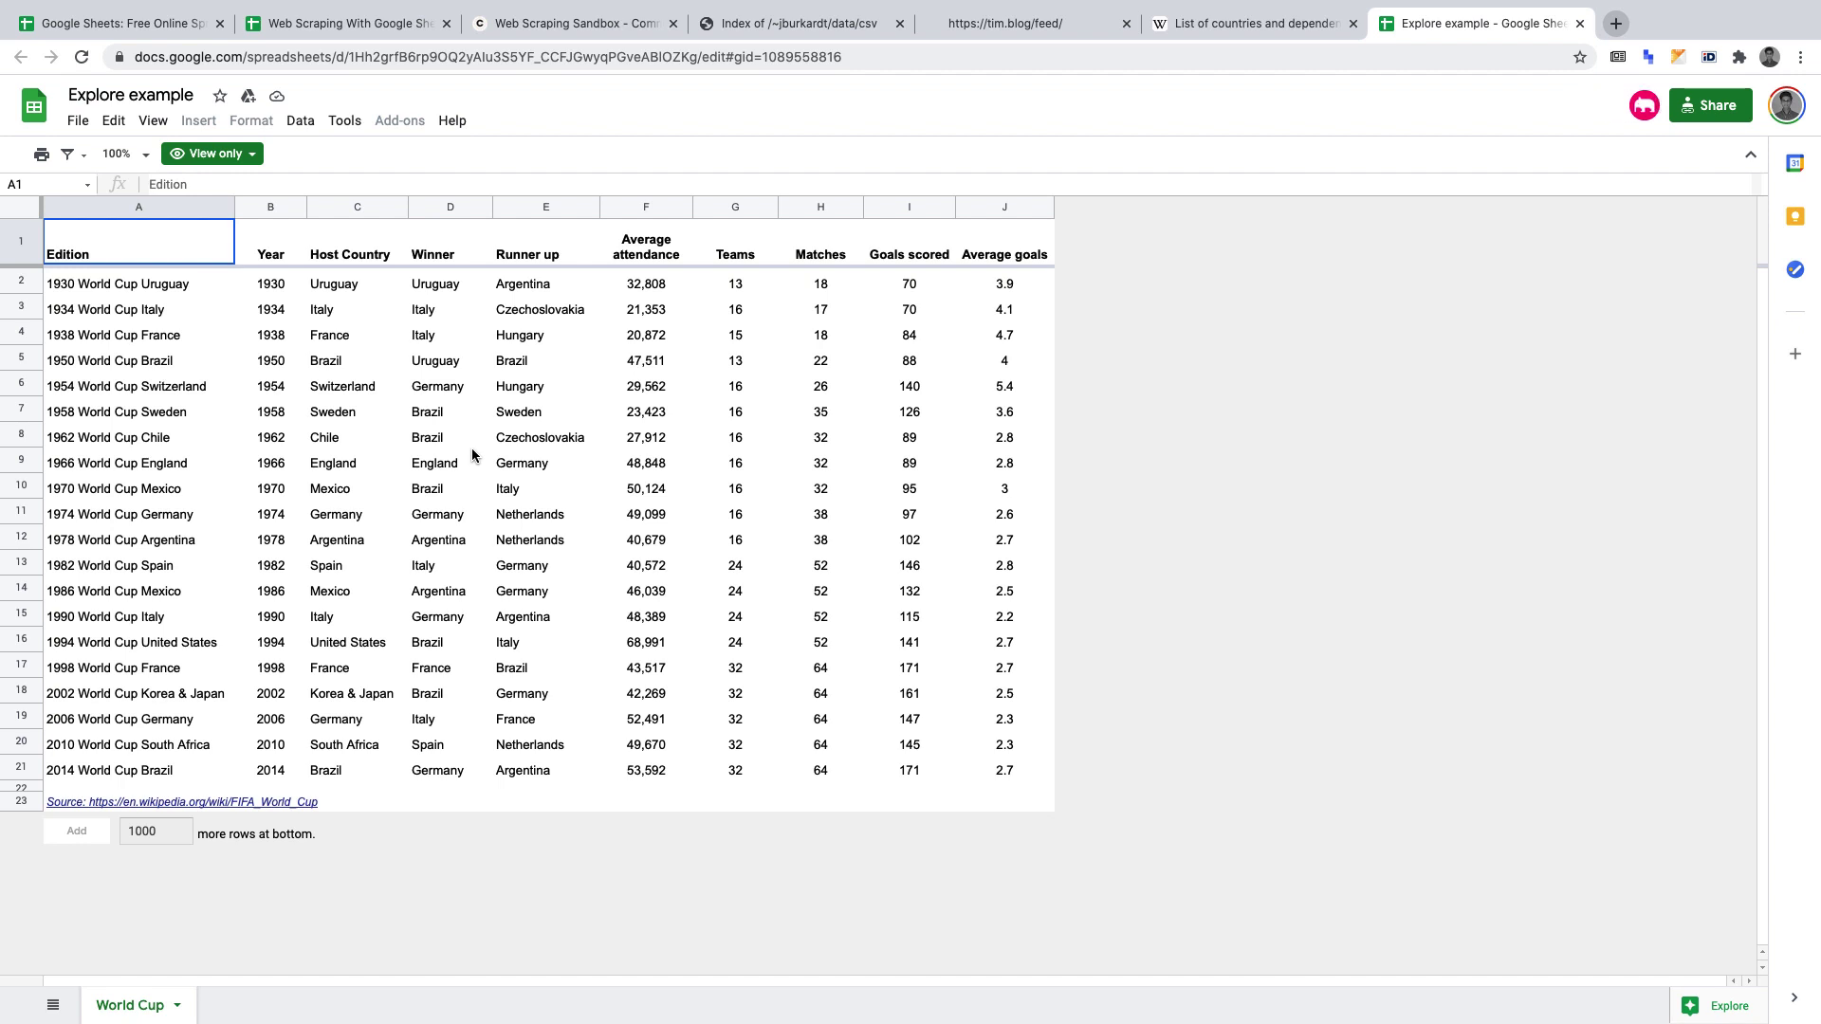
- Look through the Import Data, Import Feed, Import HTML and Import Range sheets of Web Scraping With Google Sheets, returning to Import XML
click(335, 29)
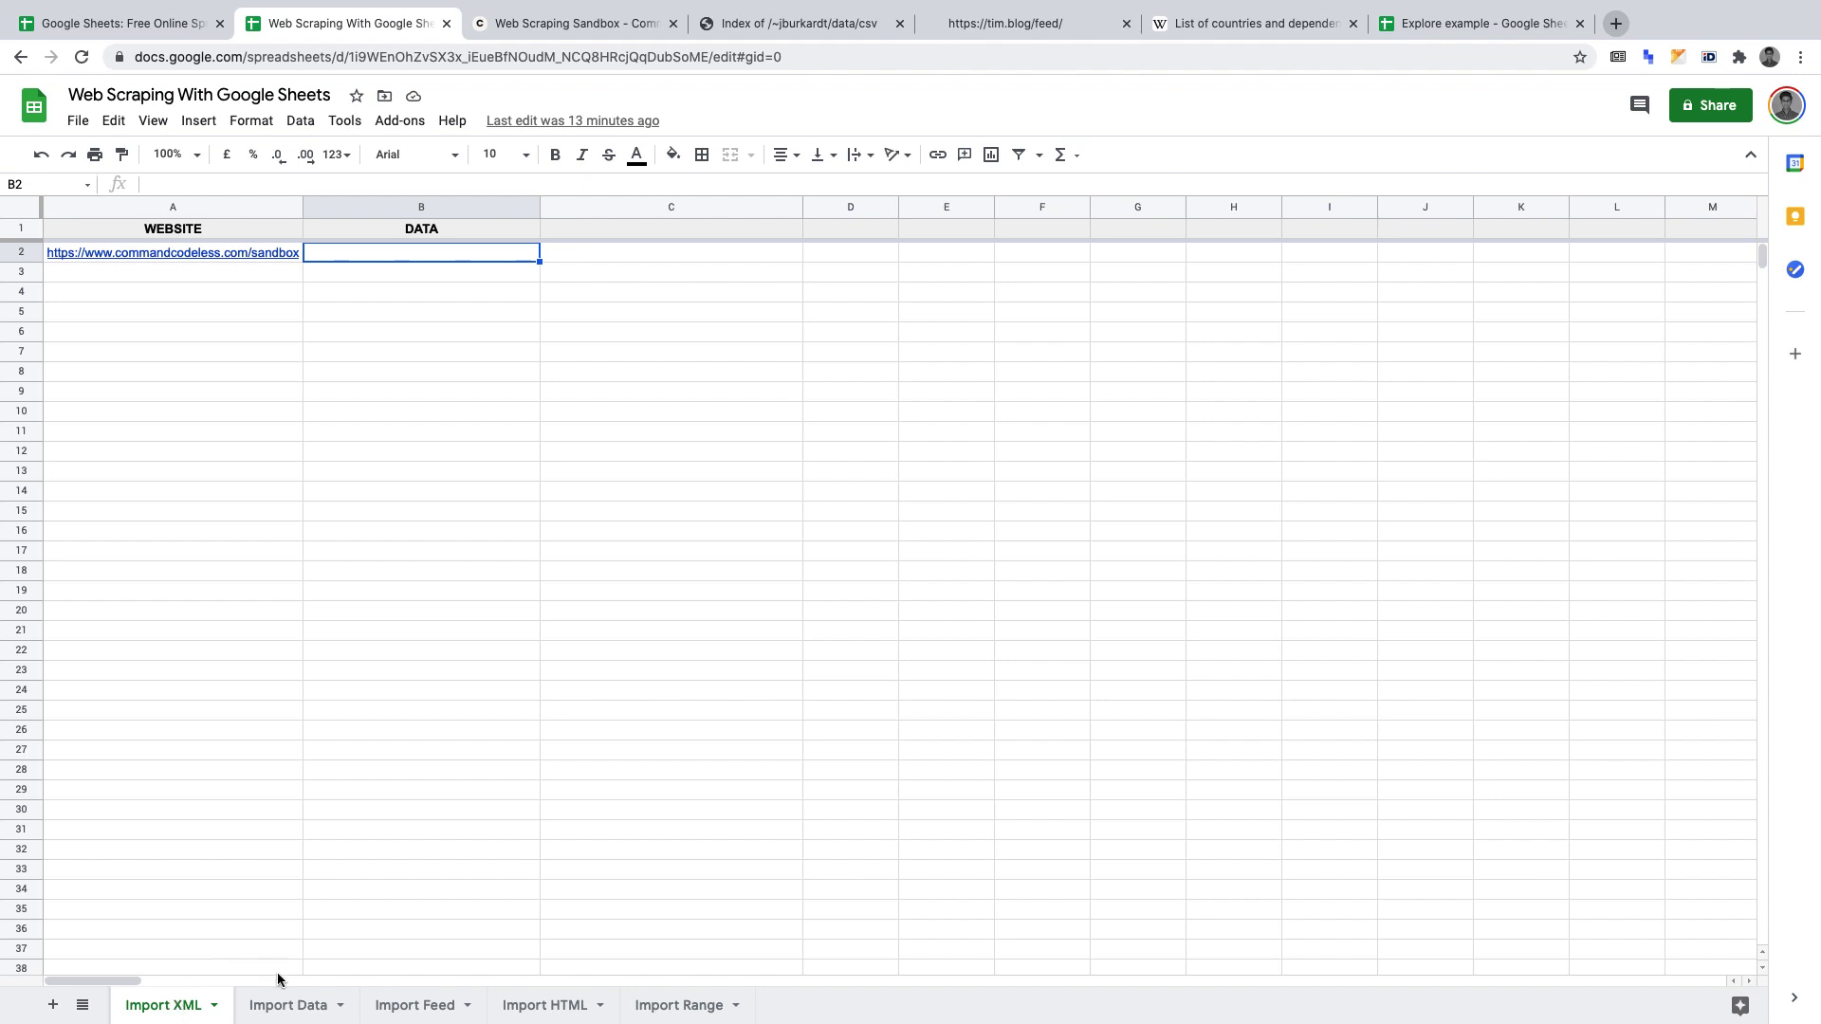
click(292, 1005)
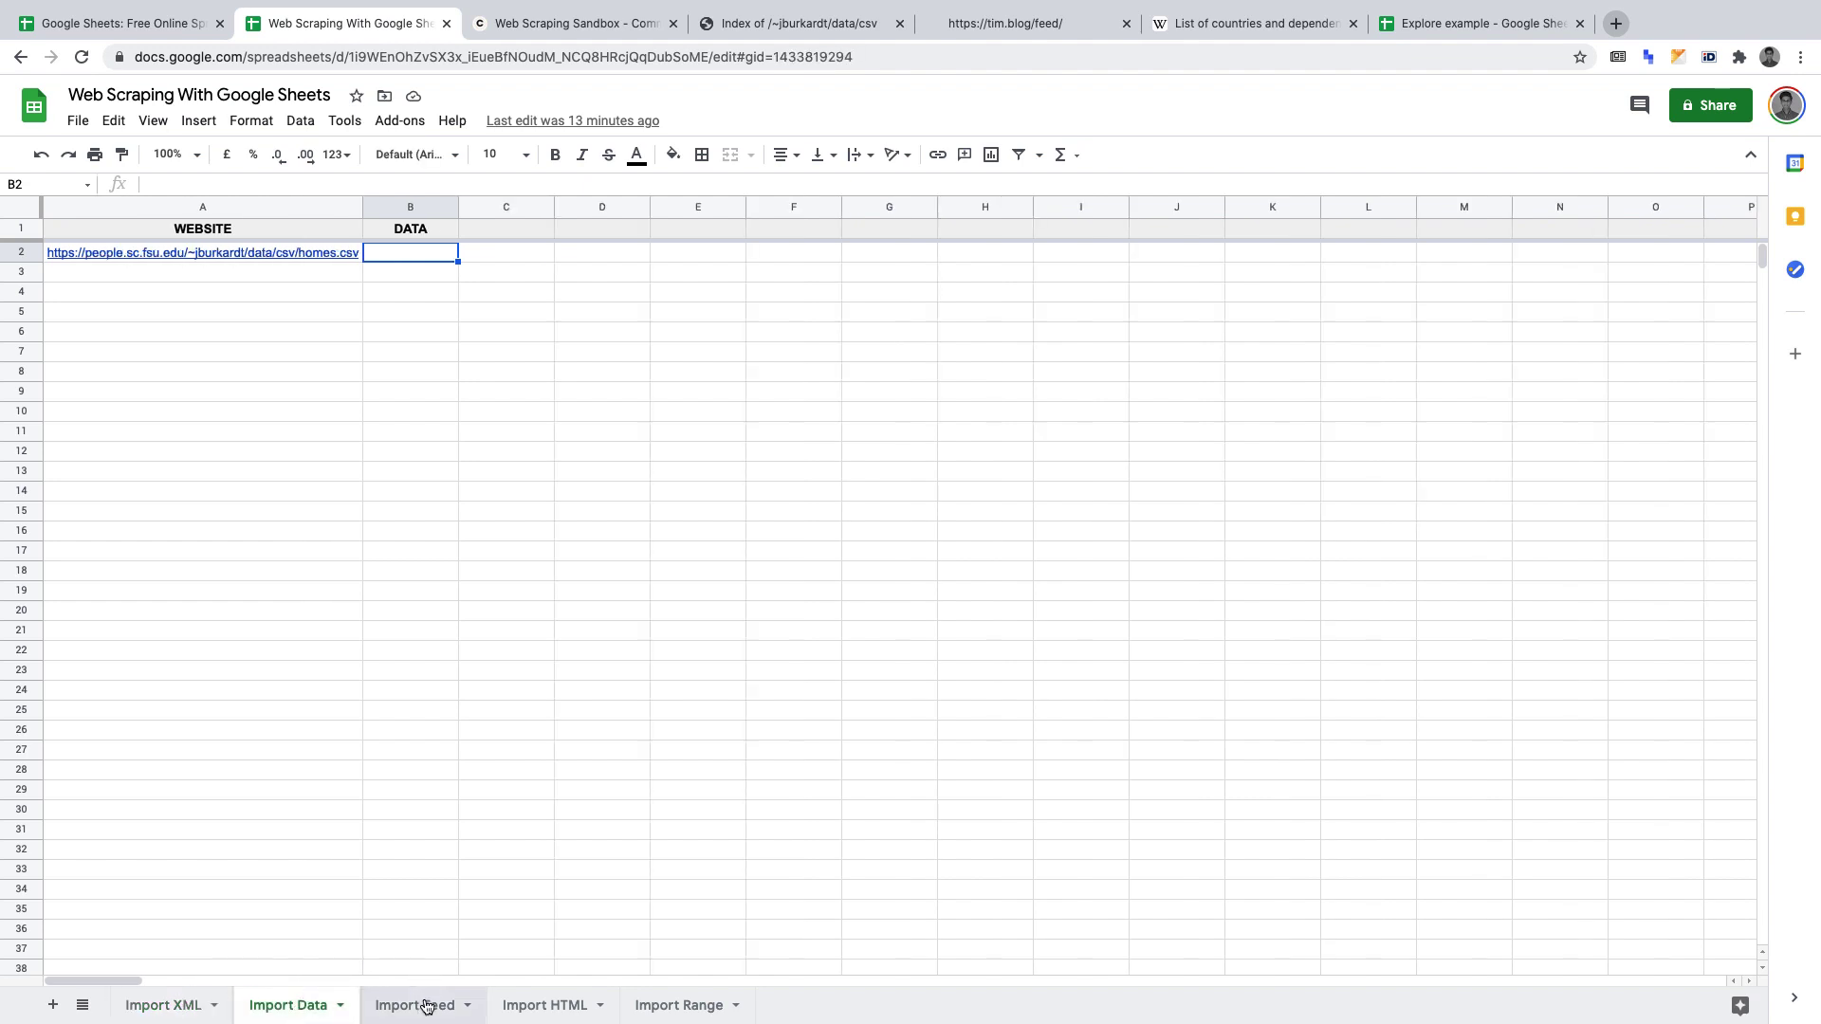
click(425, 1006)
click(557, 1005)
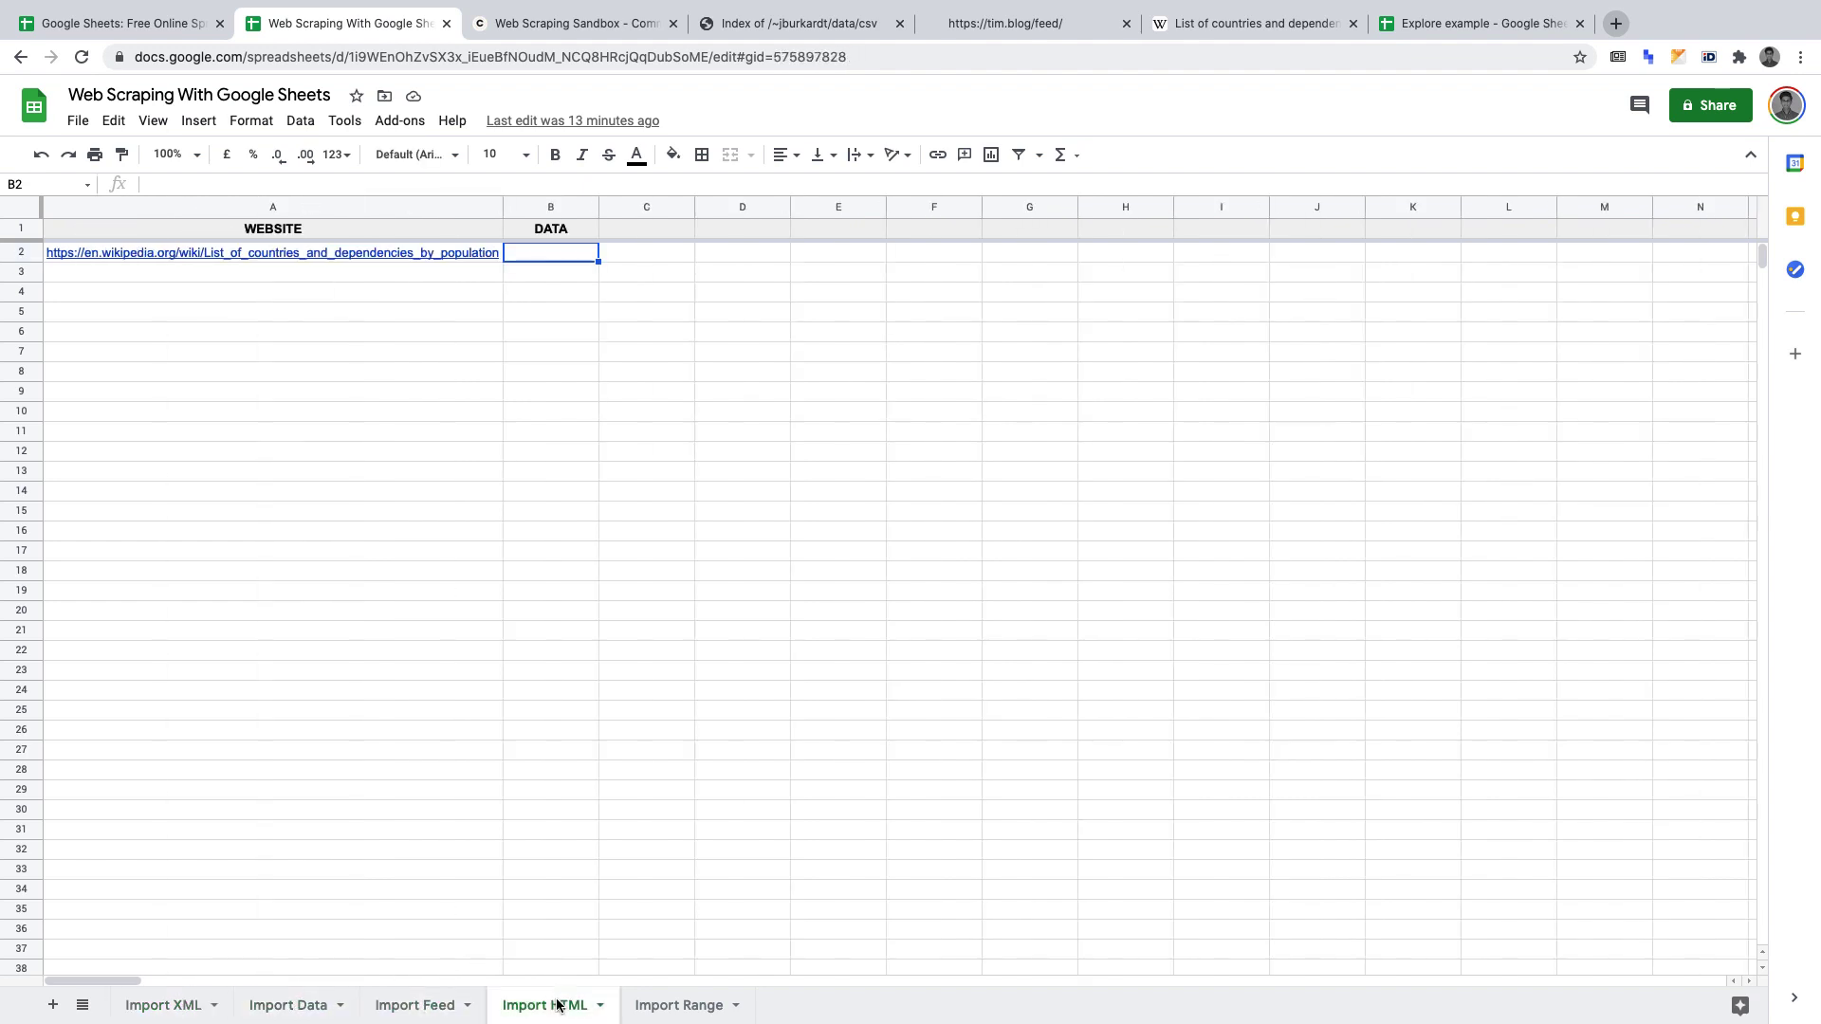
click(692, 1007)
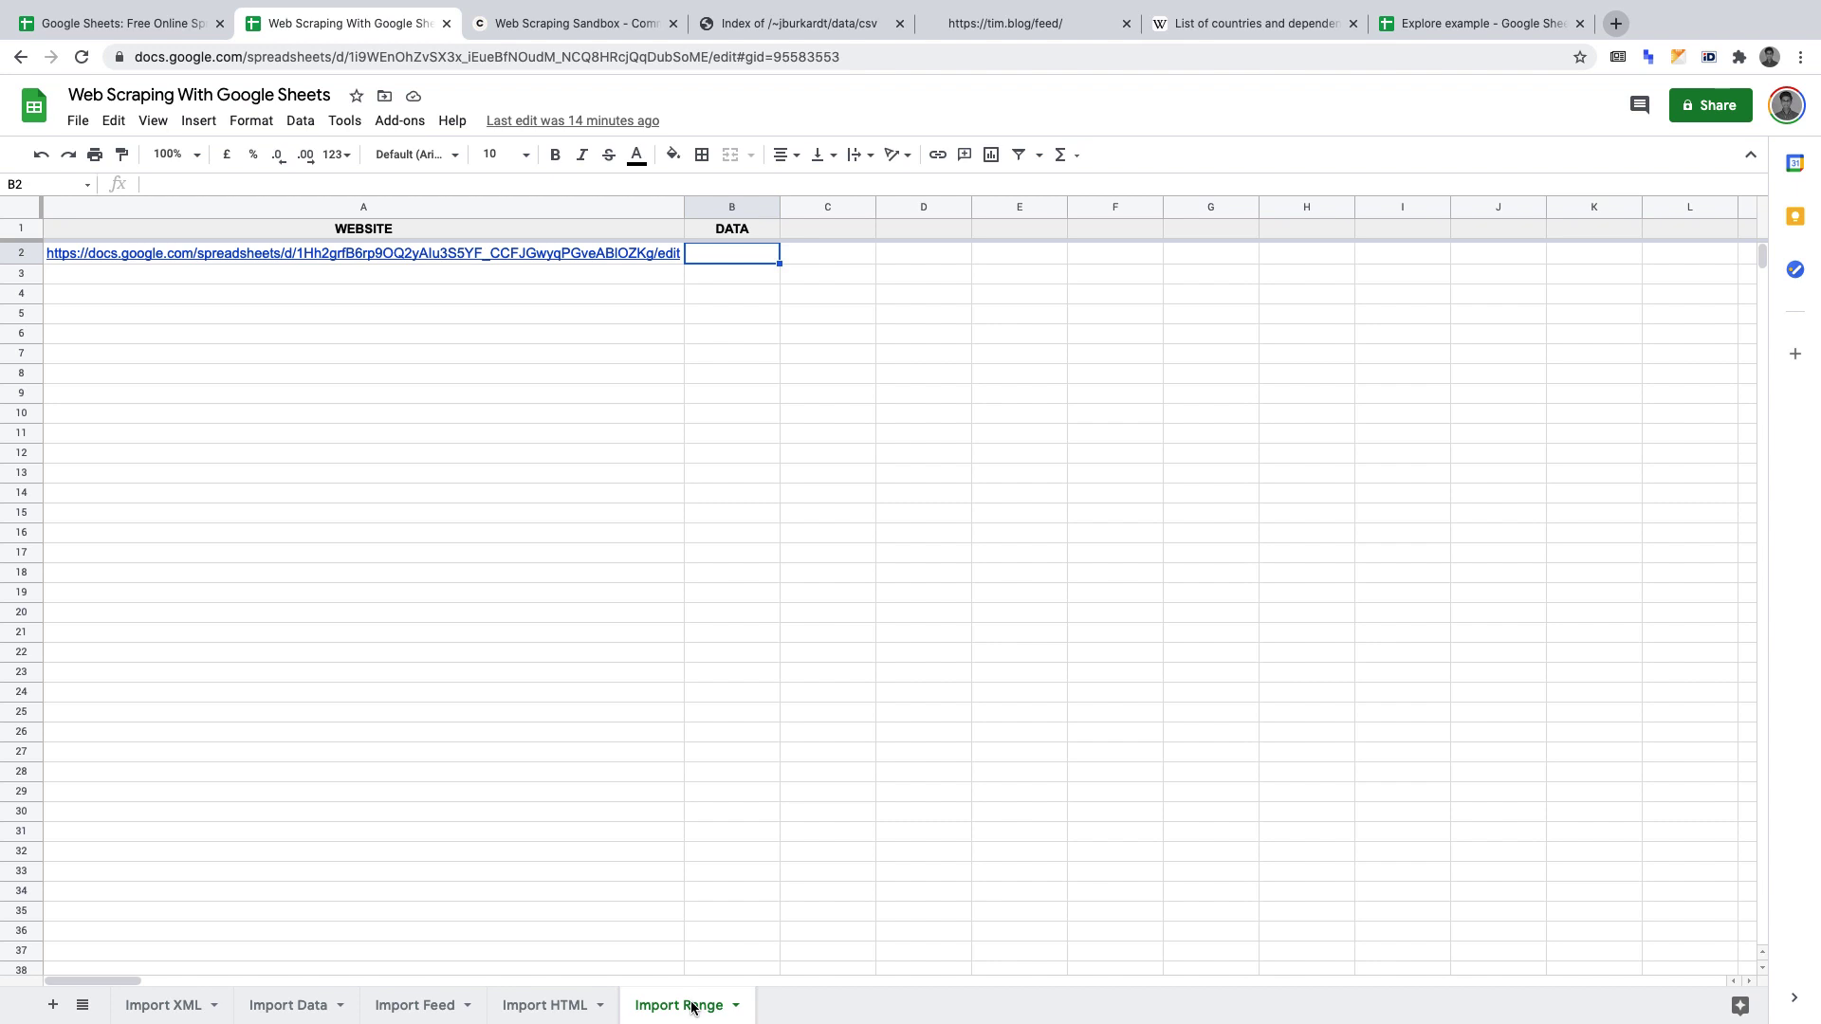
click(175, 1005)
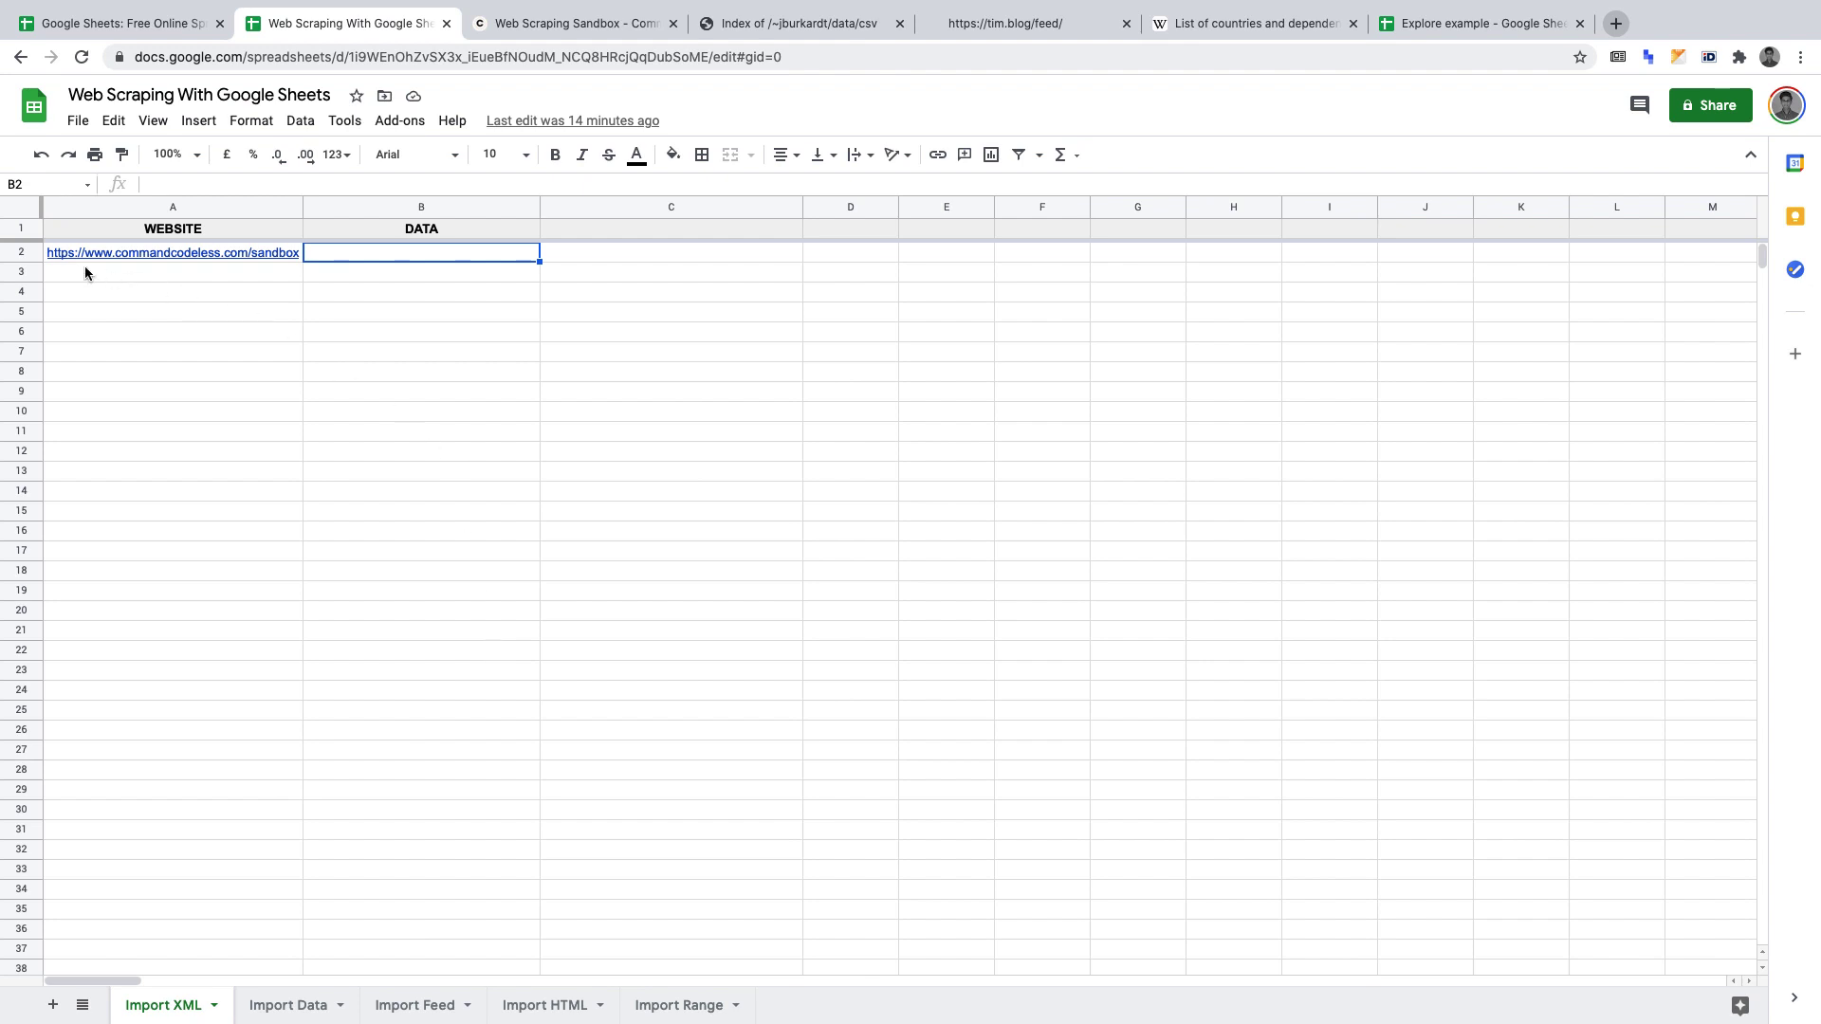
- Inspect the Web Scraping Sandbox page's HTML, expand it down to the China entry and select the class value of the country name's div
mouse_move(304, 253)
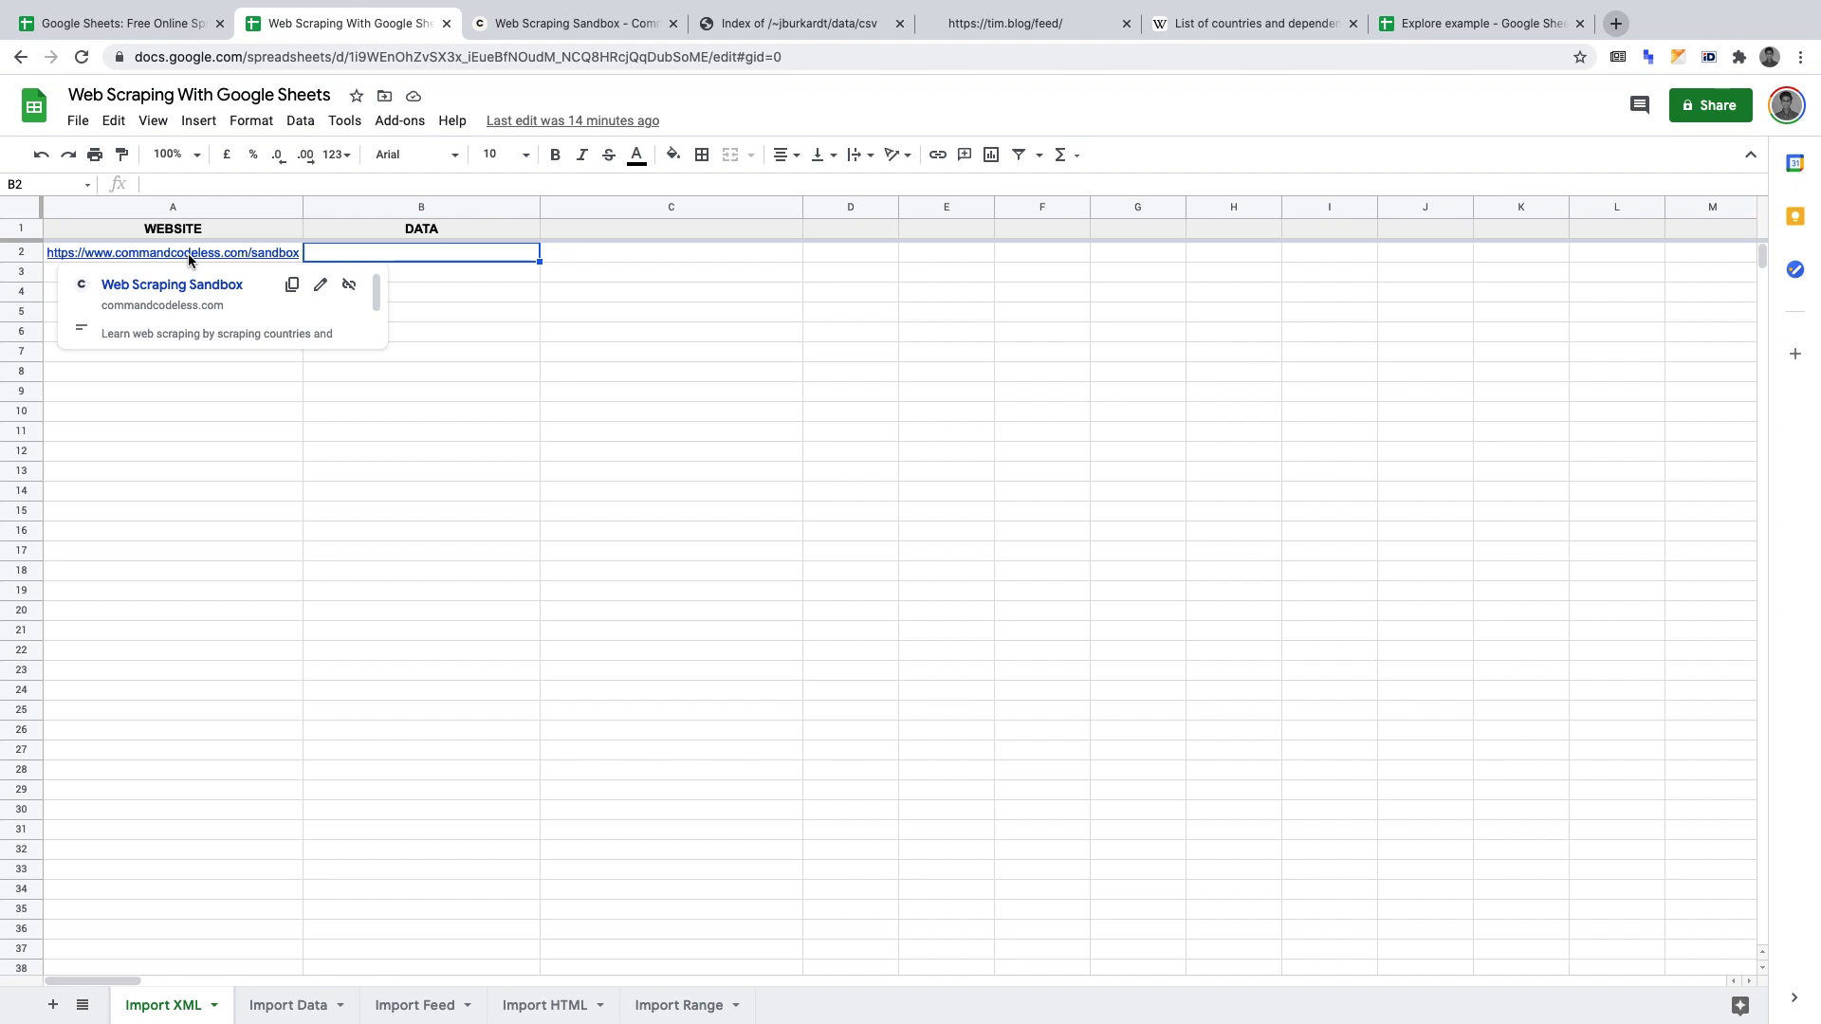
click(574, 23)
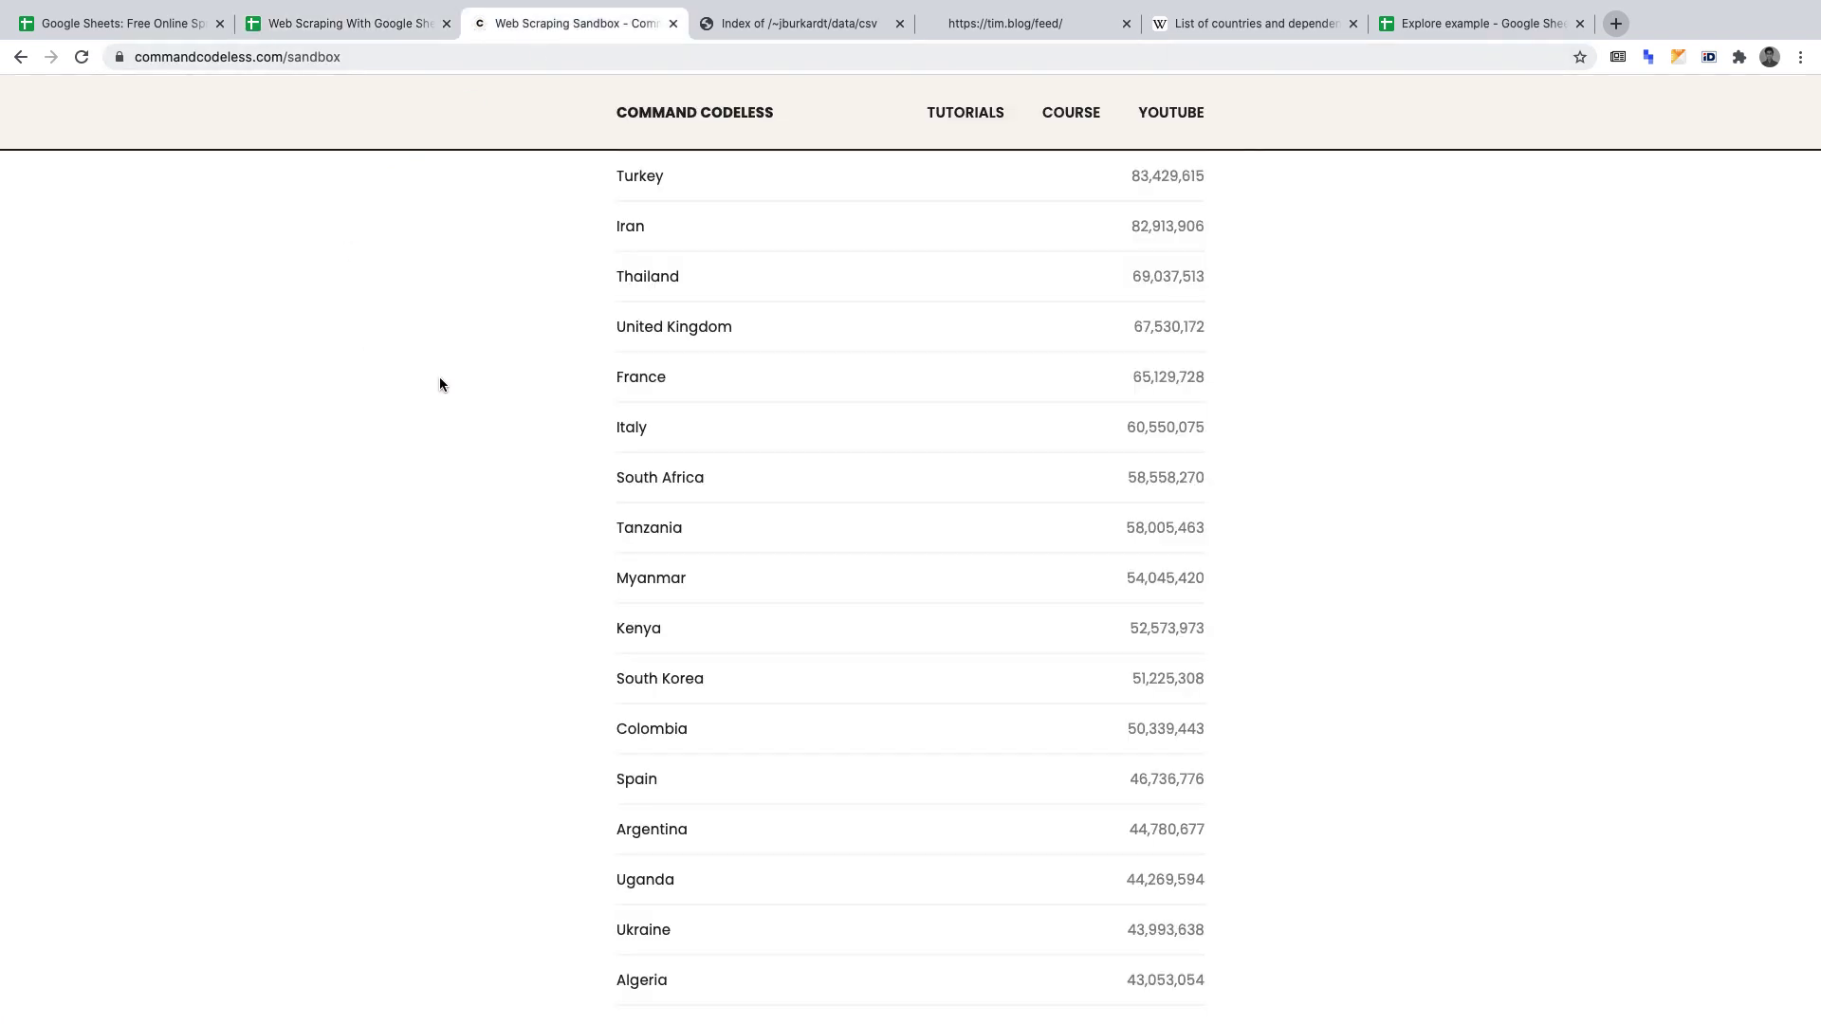
scroll(440, 382, up, 3)
scroll(441, 377, up, 2)
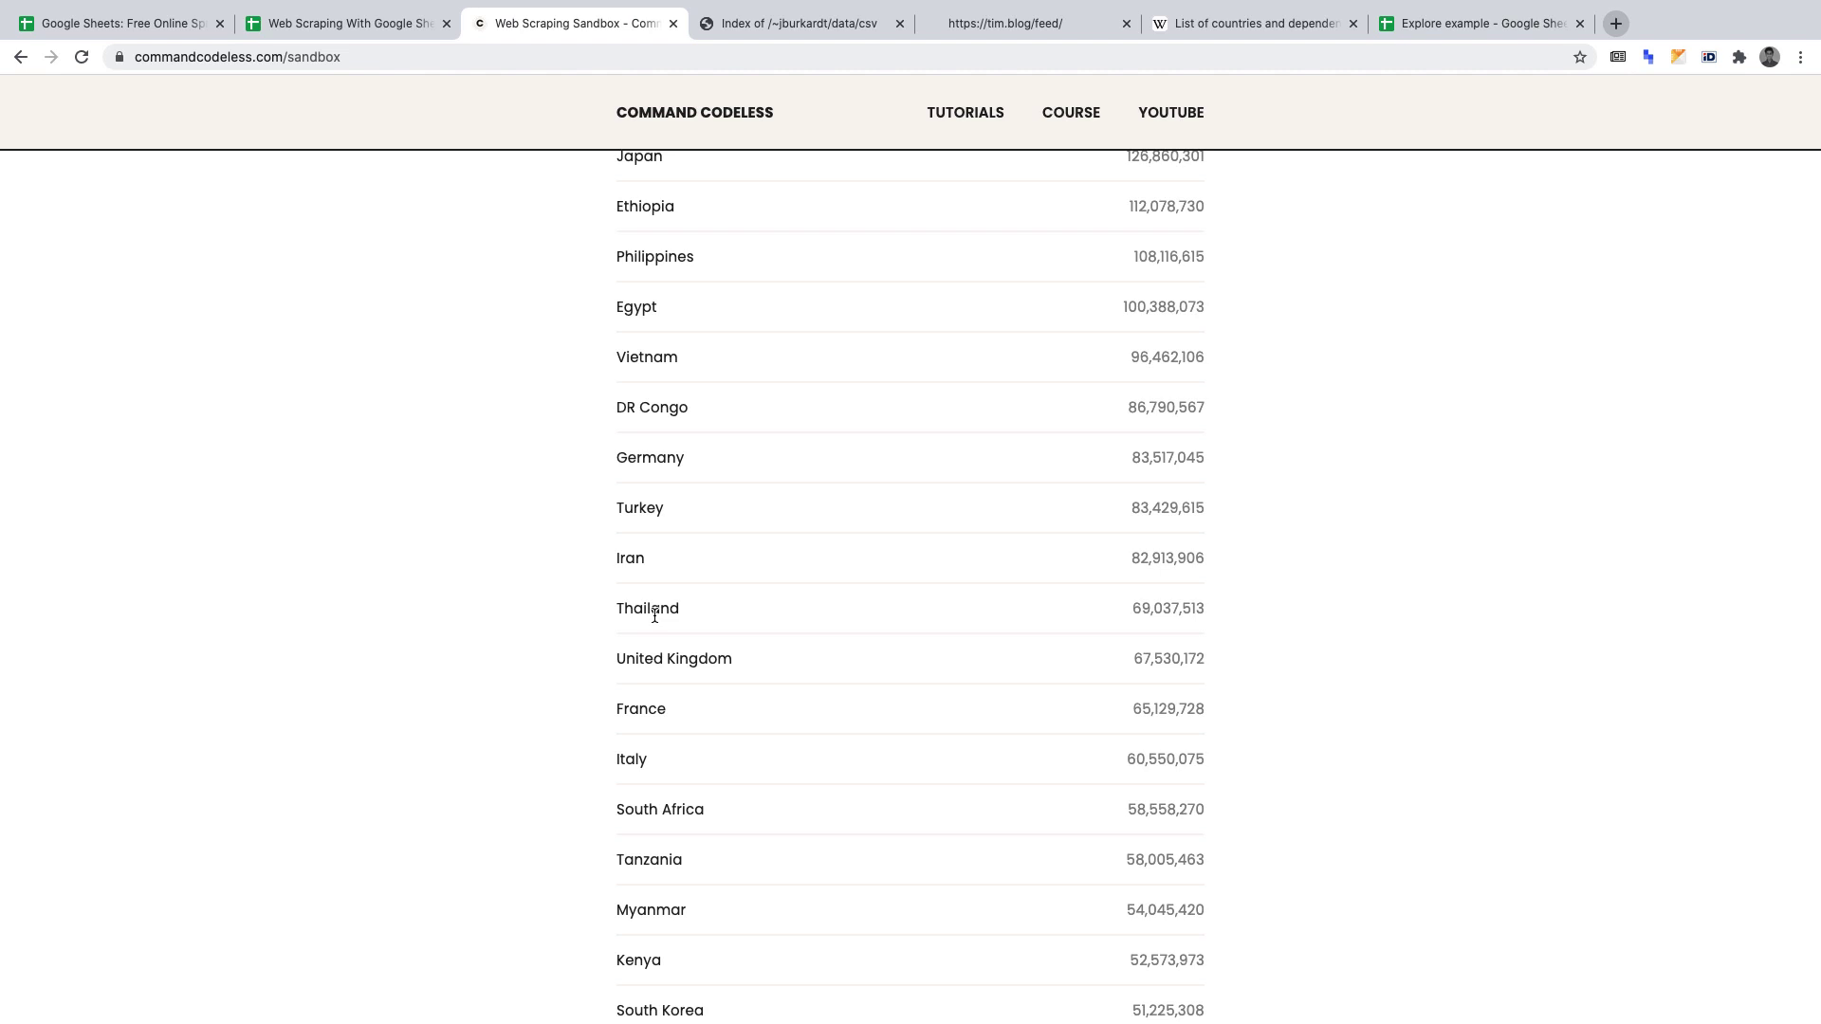
scroll(654, 617, up, 10)
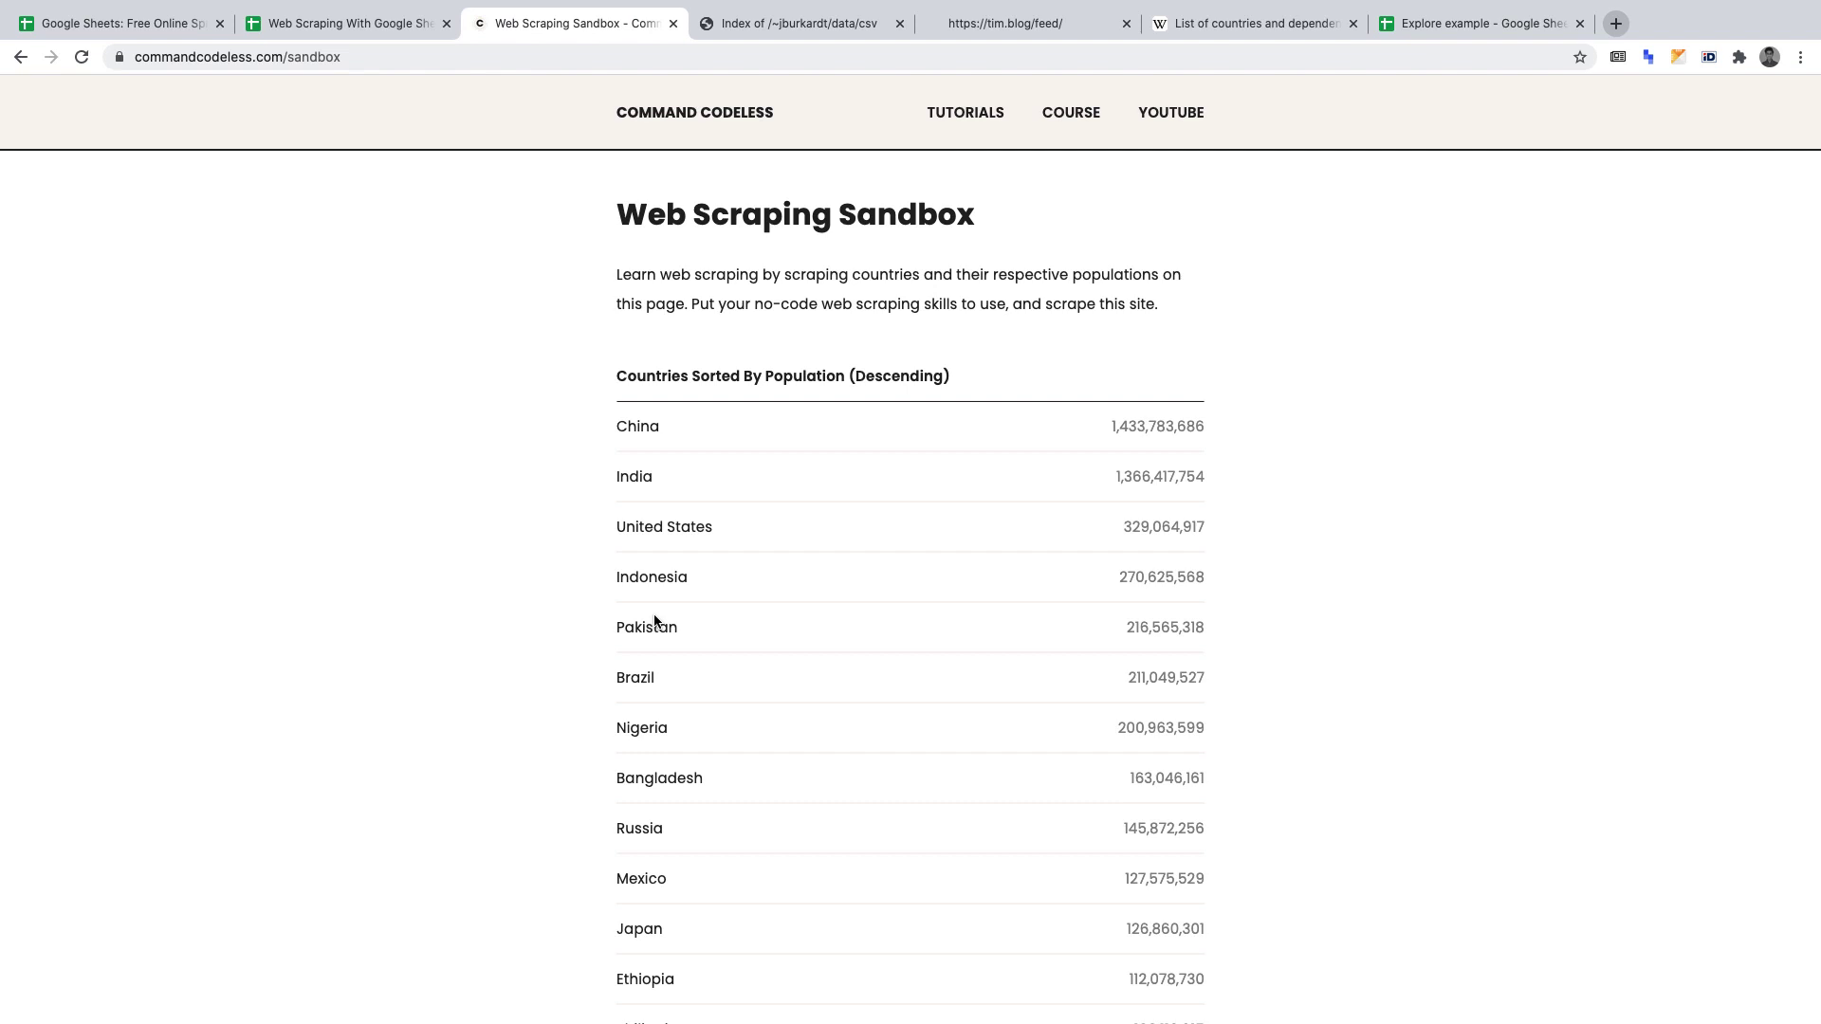
right_click(523, 504)
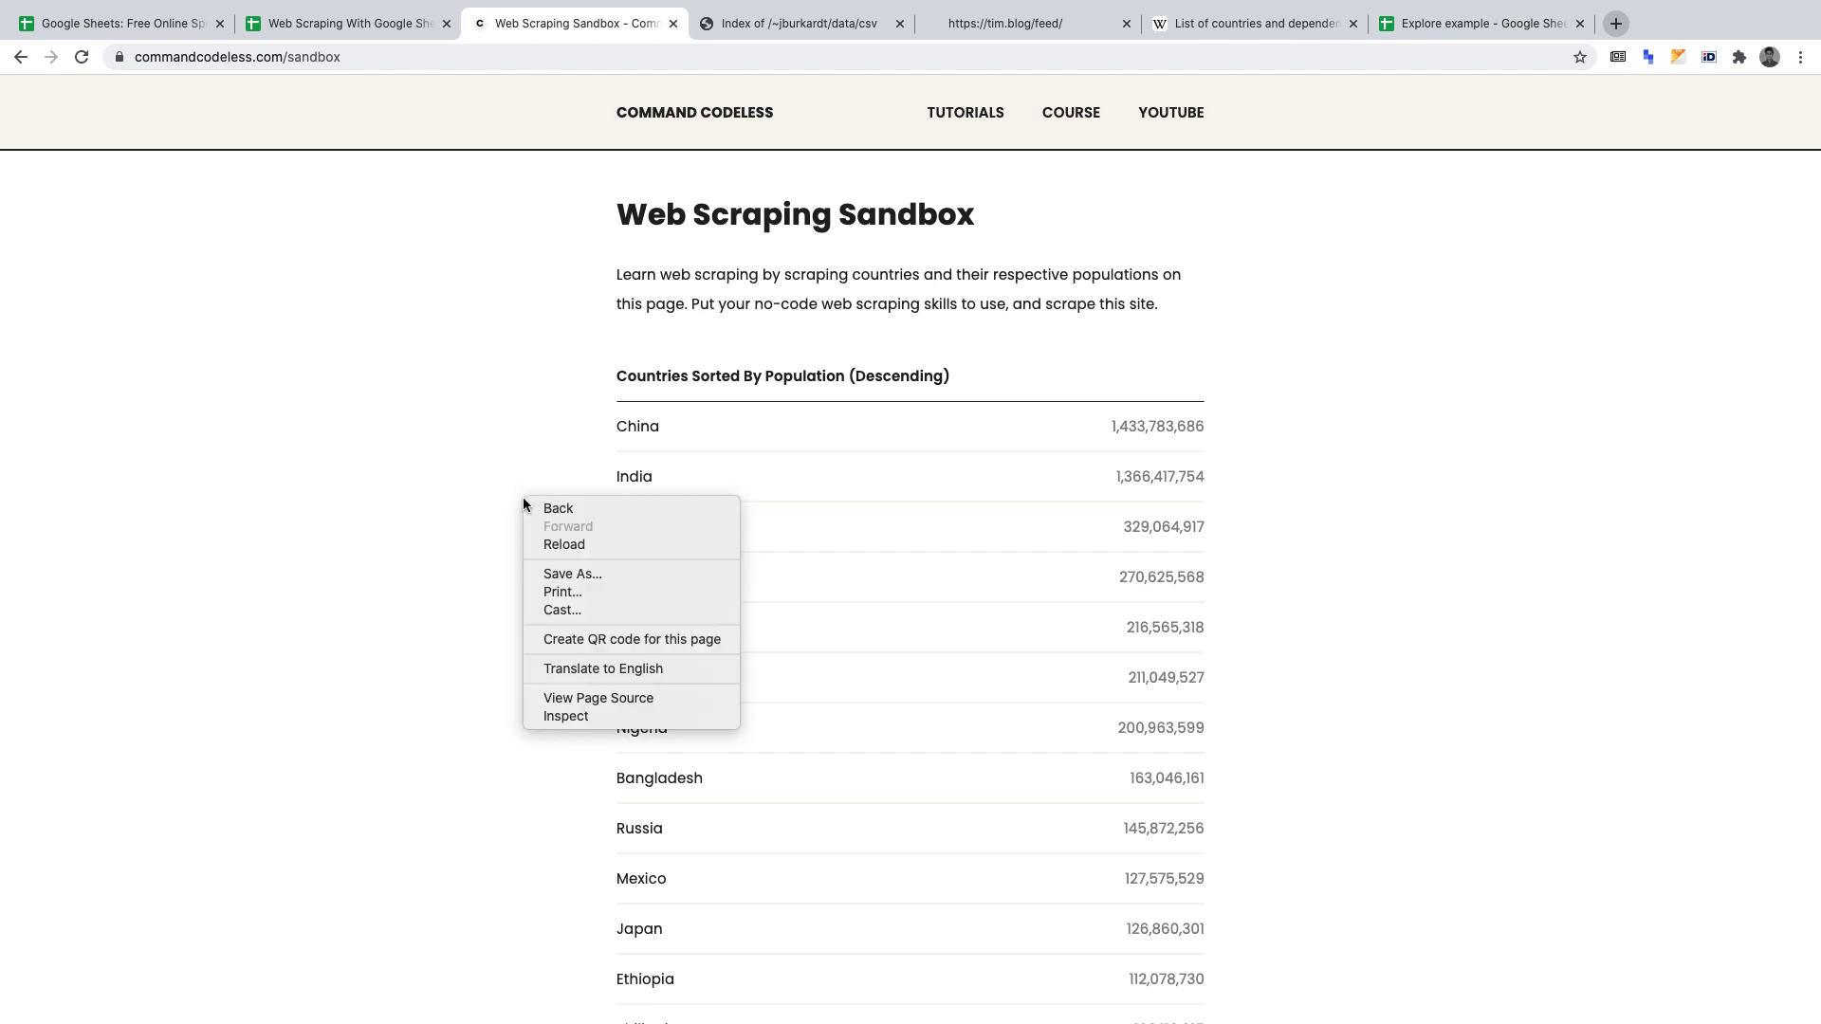
click(590, 721)
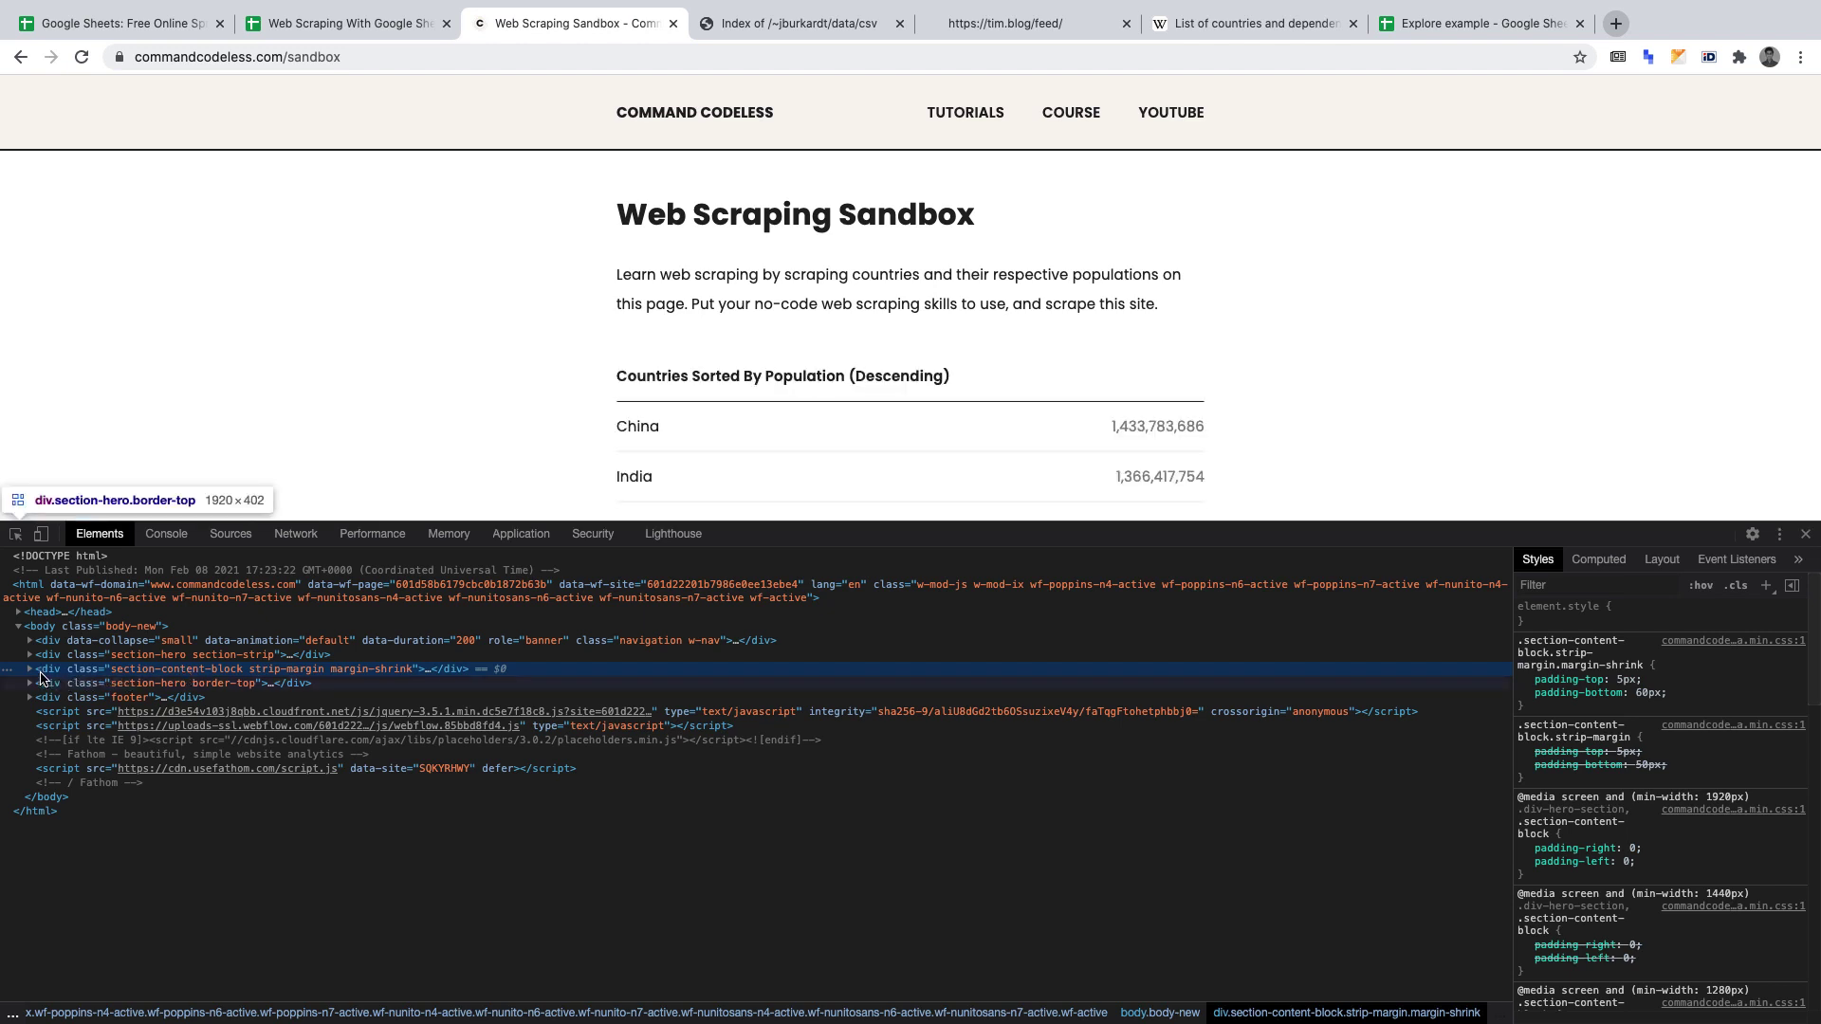
click(31, 671)
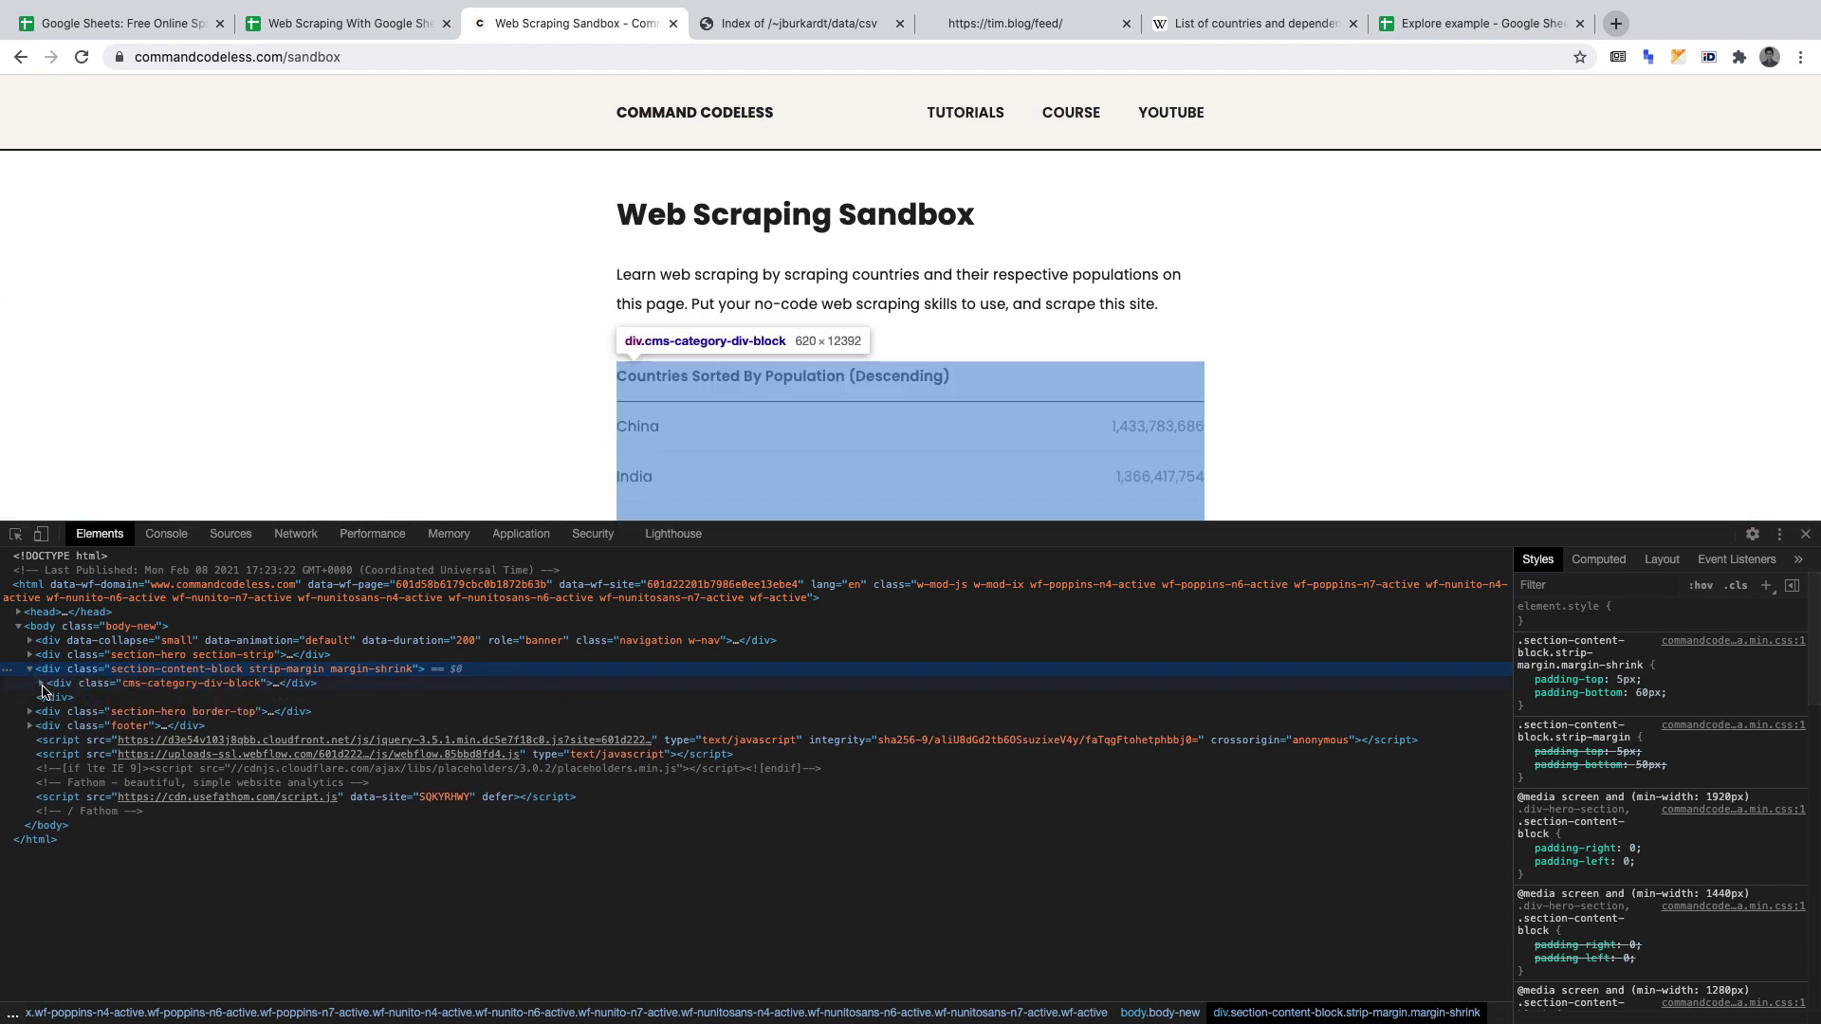
click(42, 687)
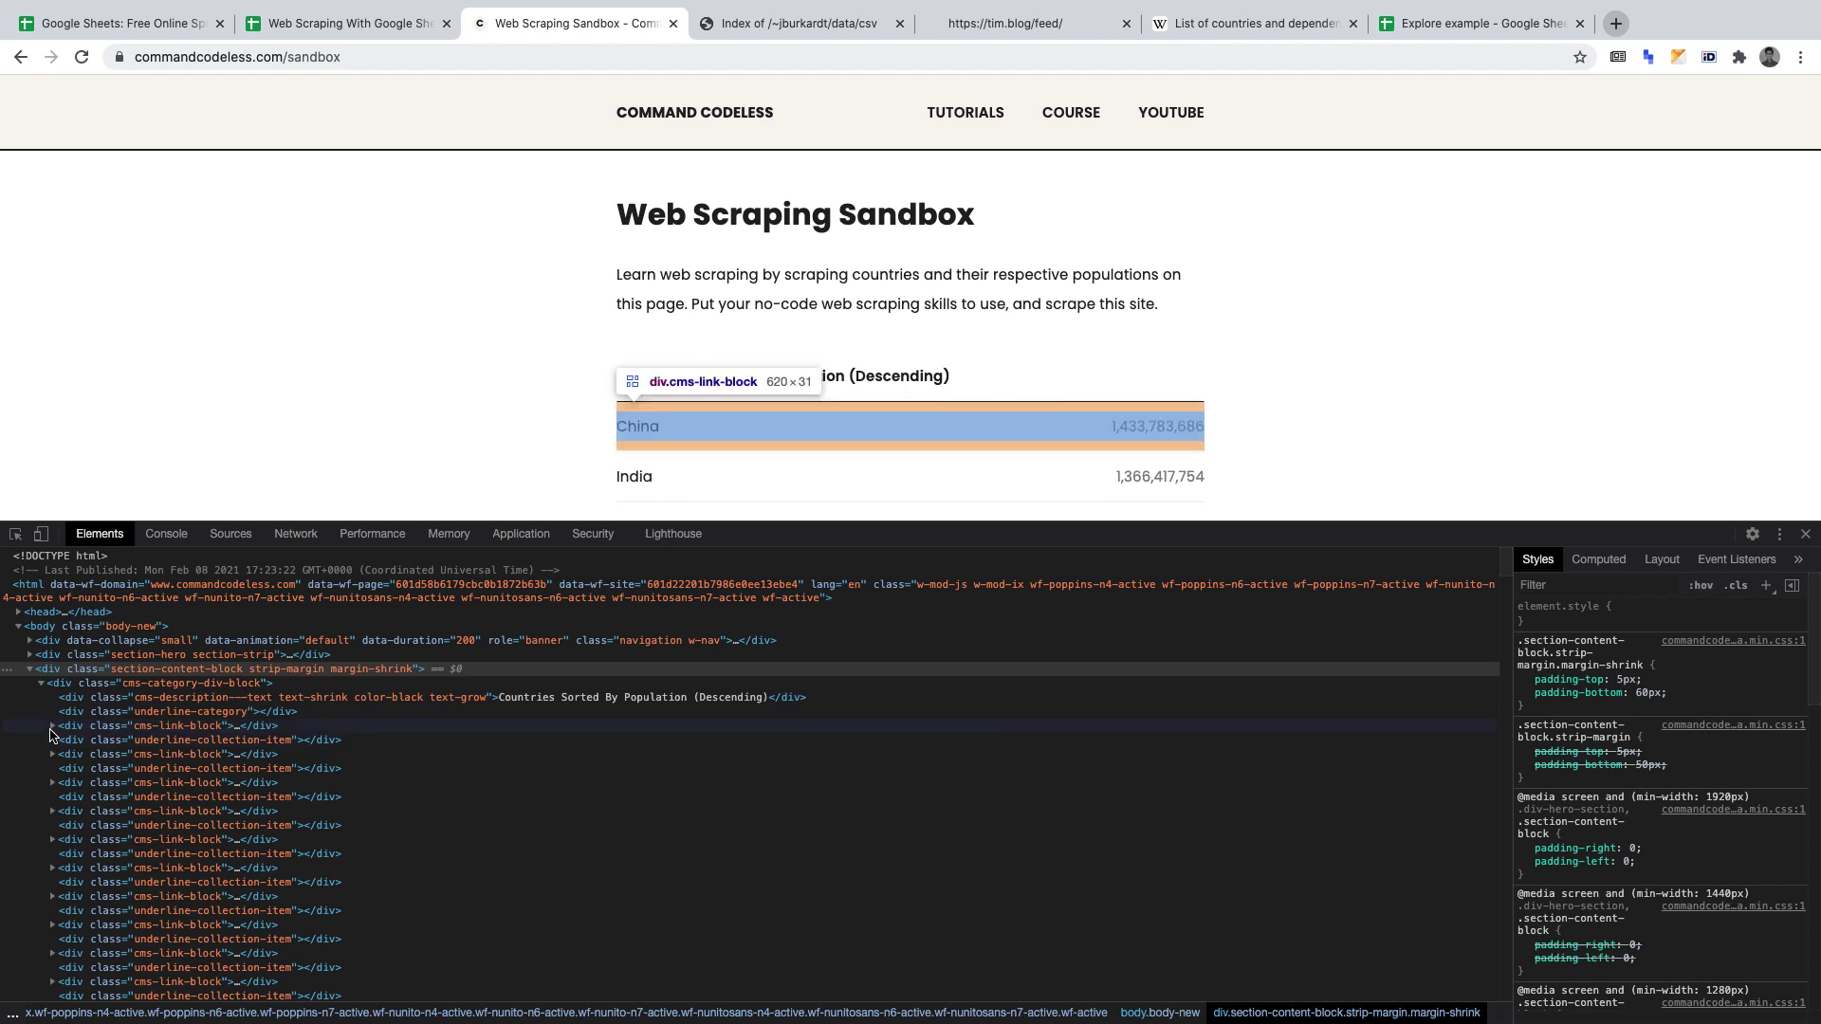
click(52, 728)
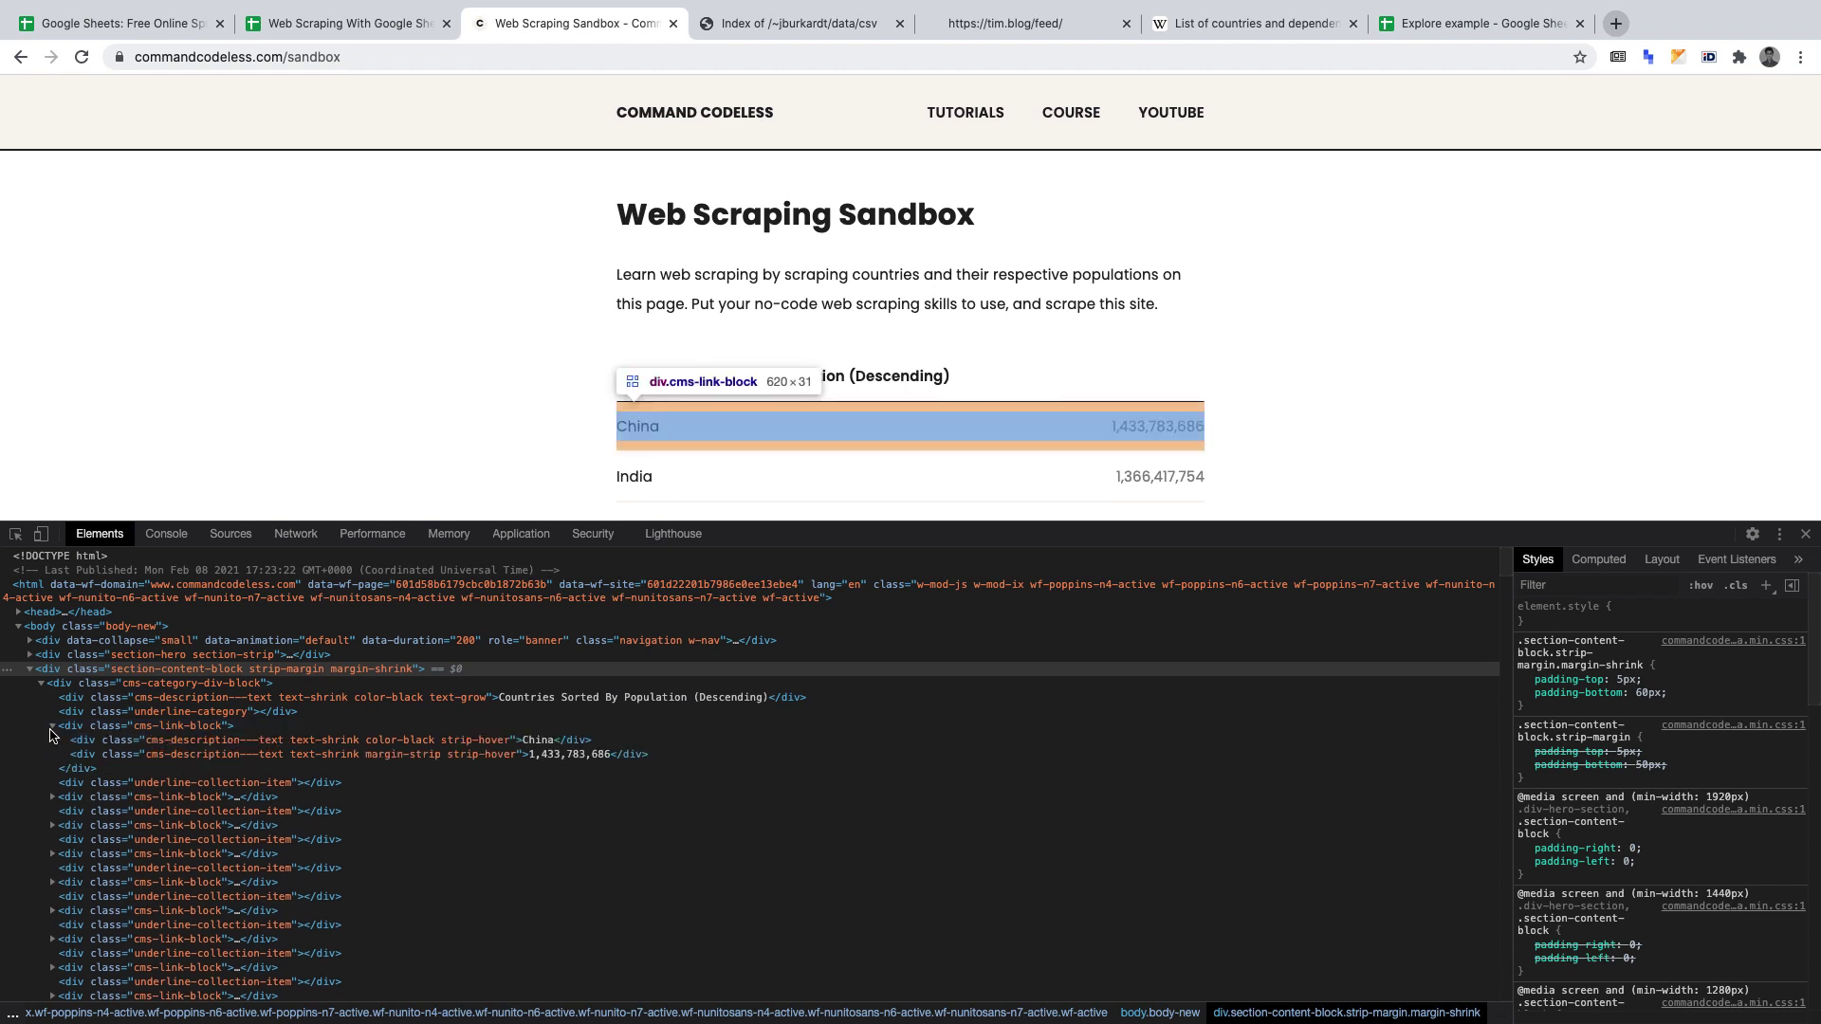
click(213, 748)
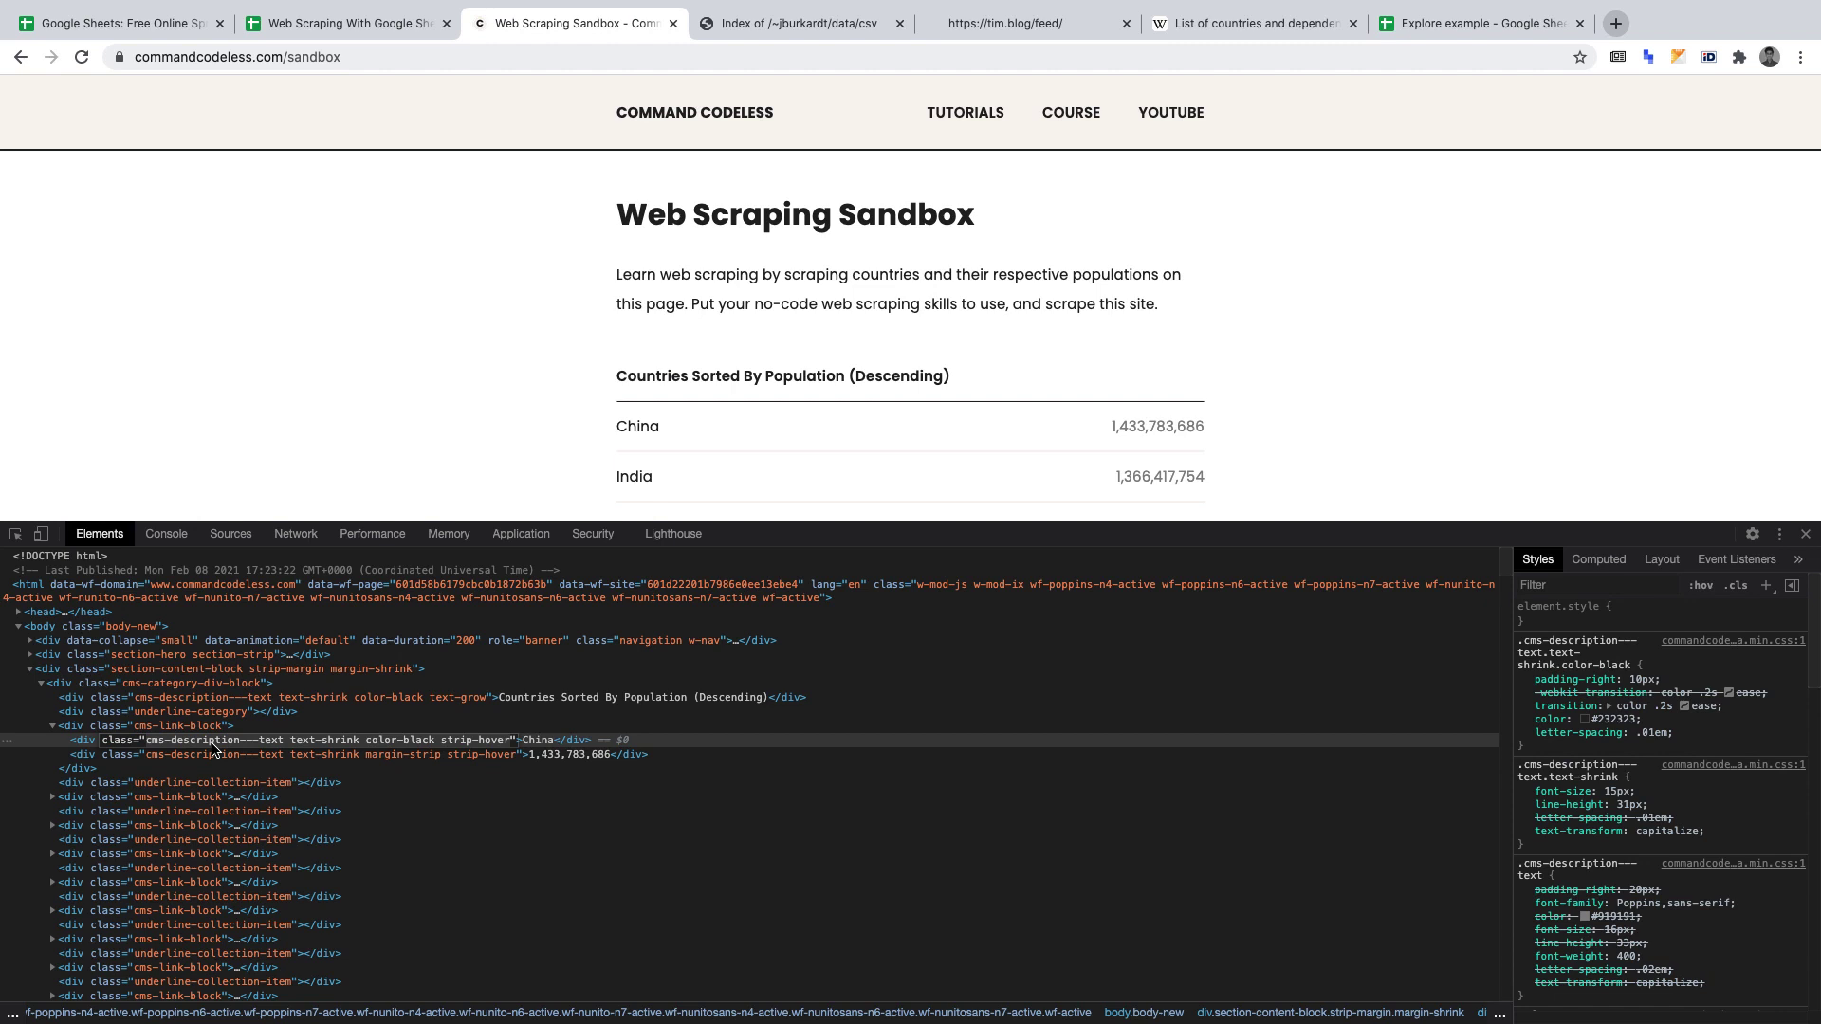
- Start an IMPORTXML formula in cell B2 of the Import XML sheet with A2 as its URL argument
click(322, 31)
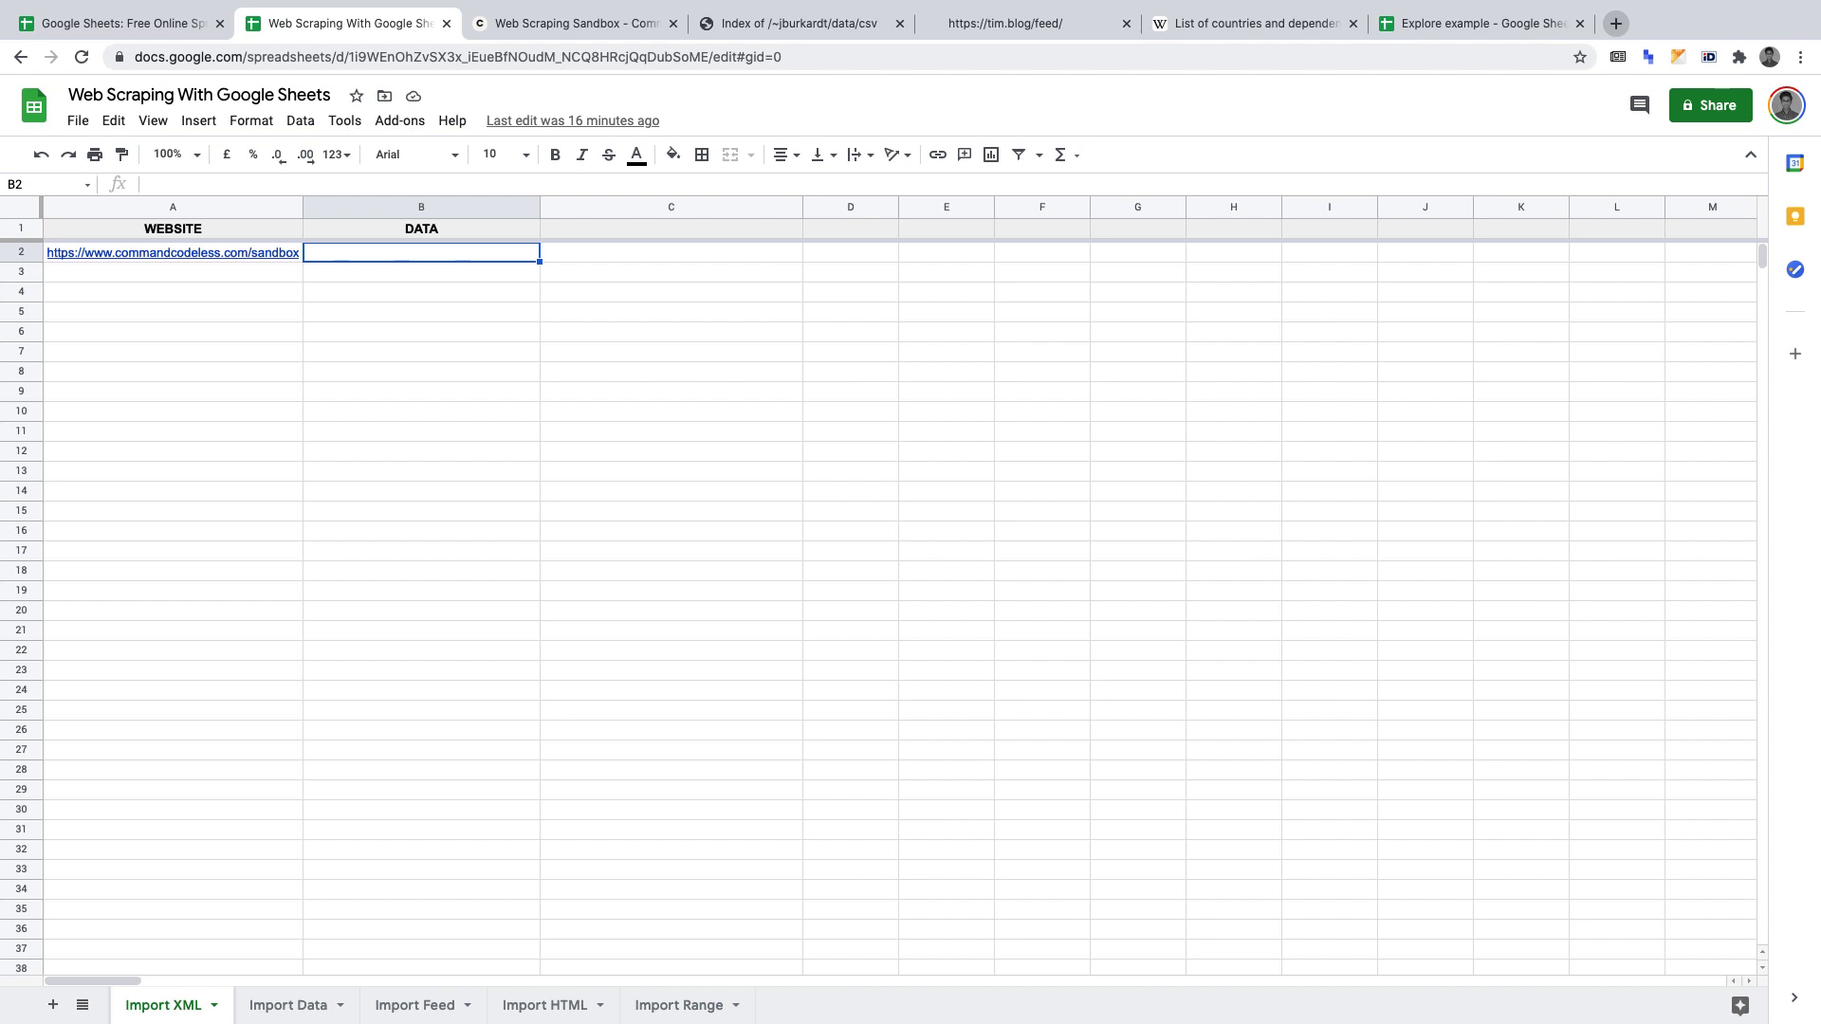
text(=IMPORT)
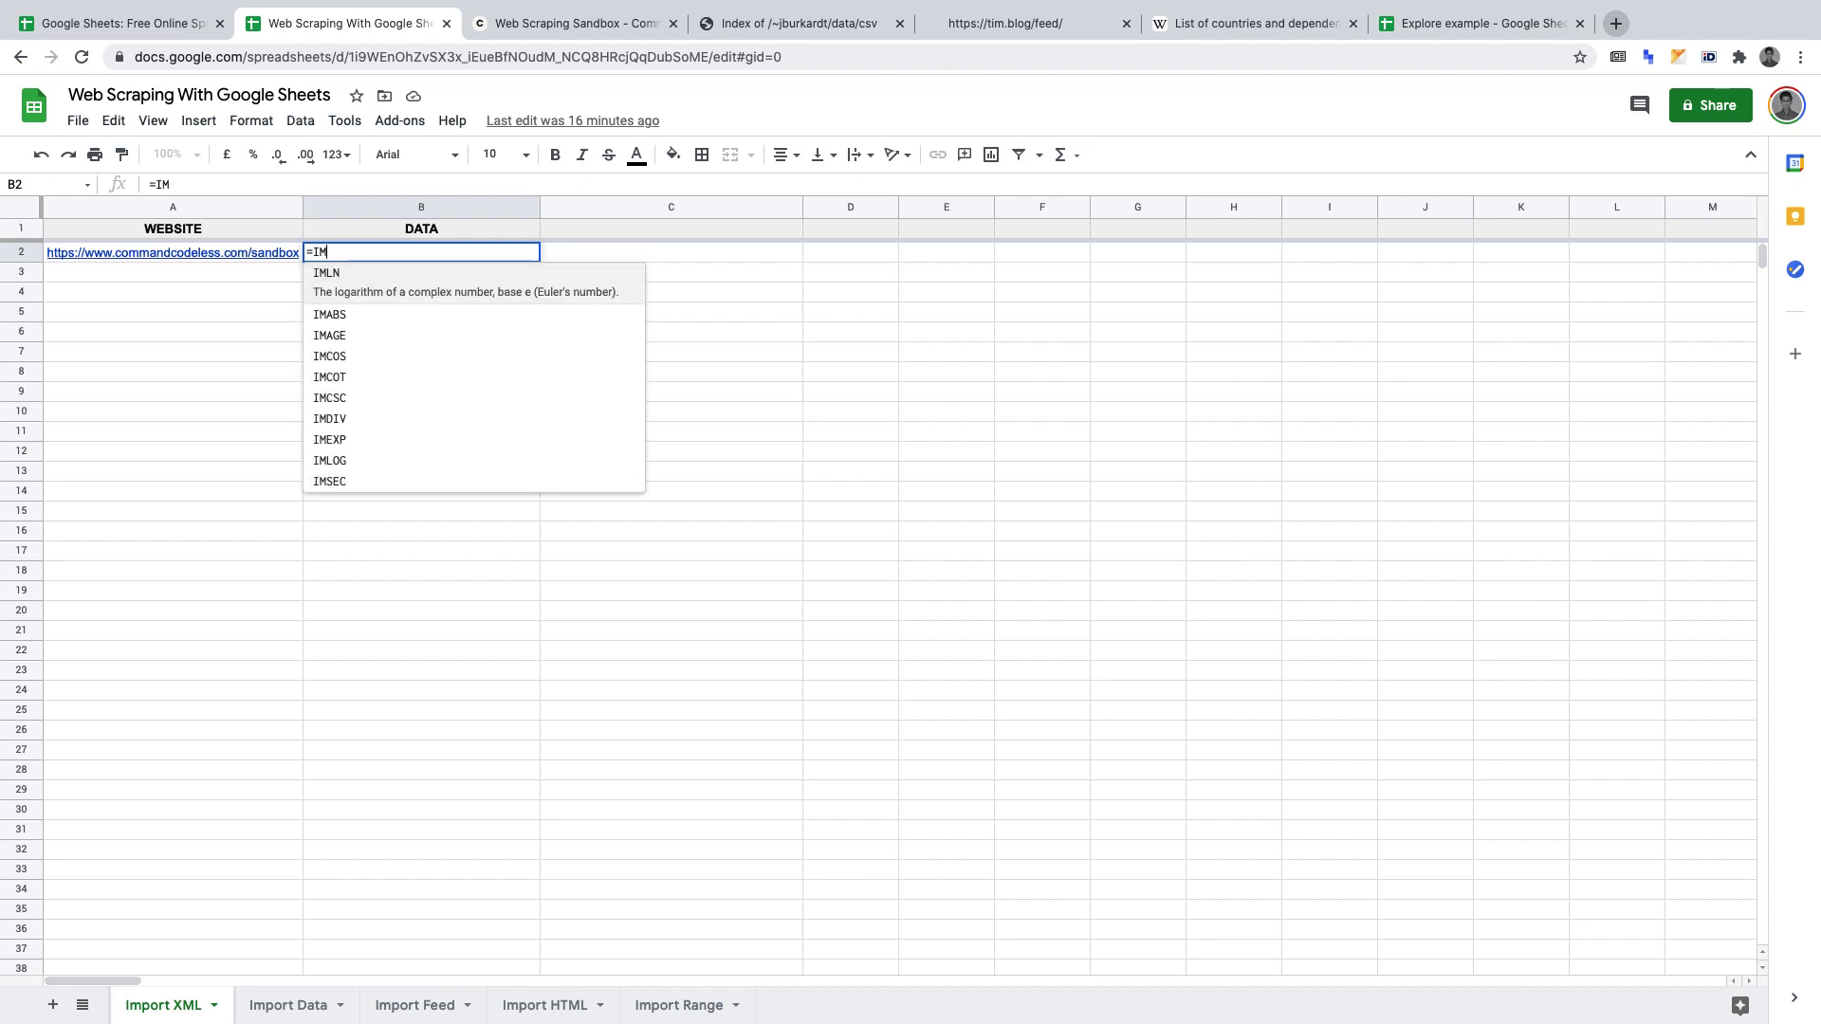
click(457, 294)
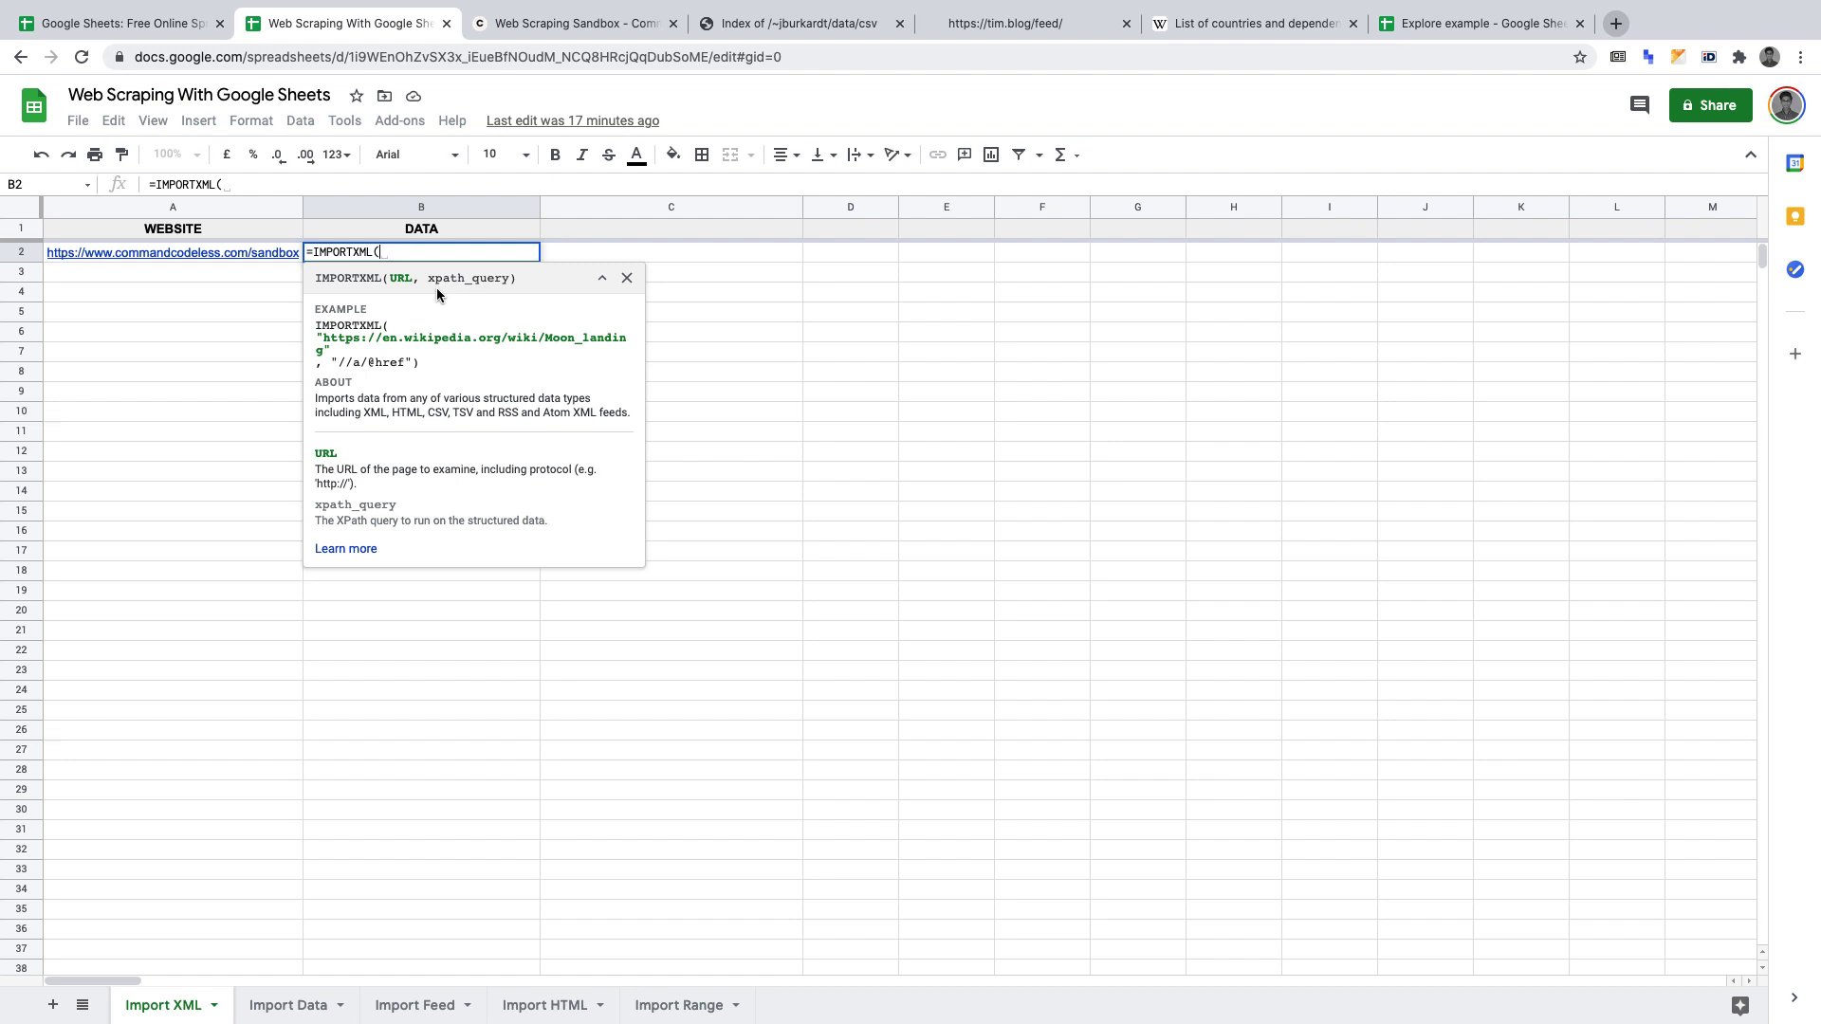
text())
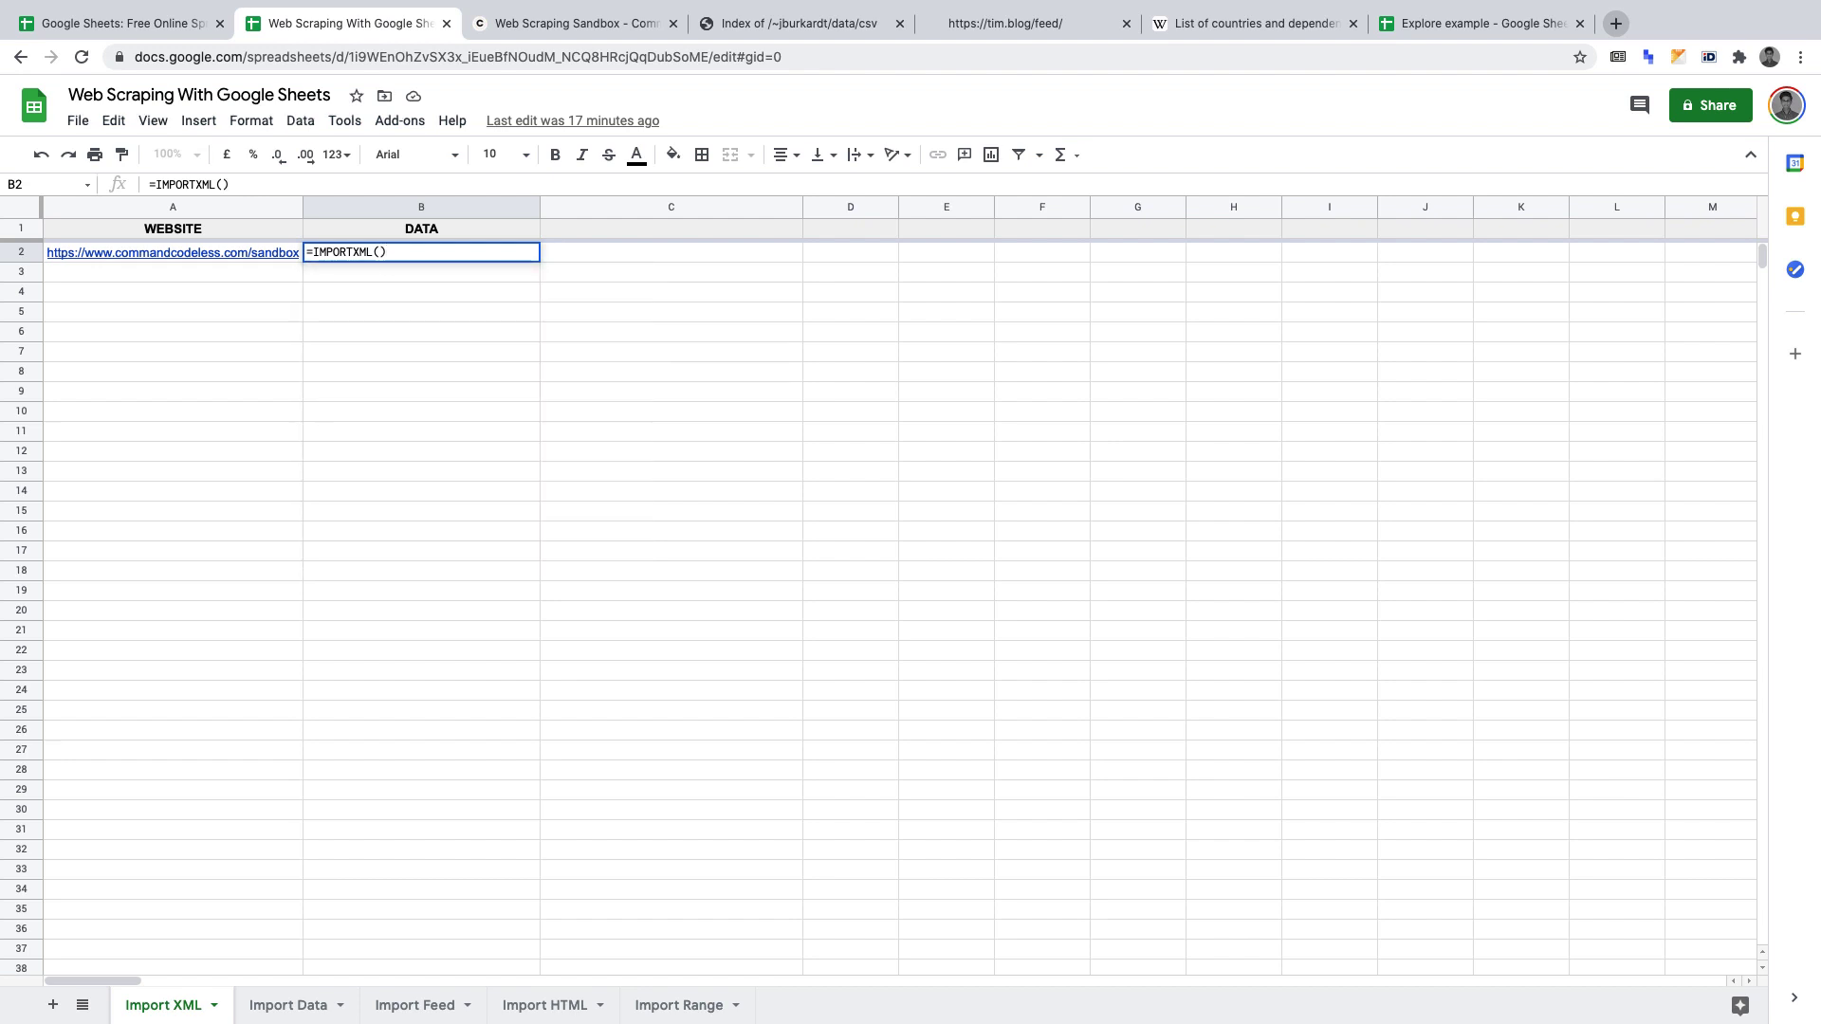
key(Left)
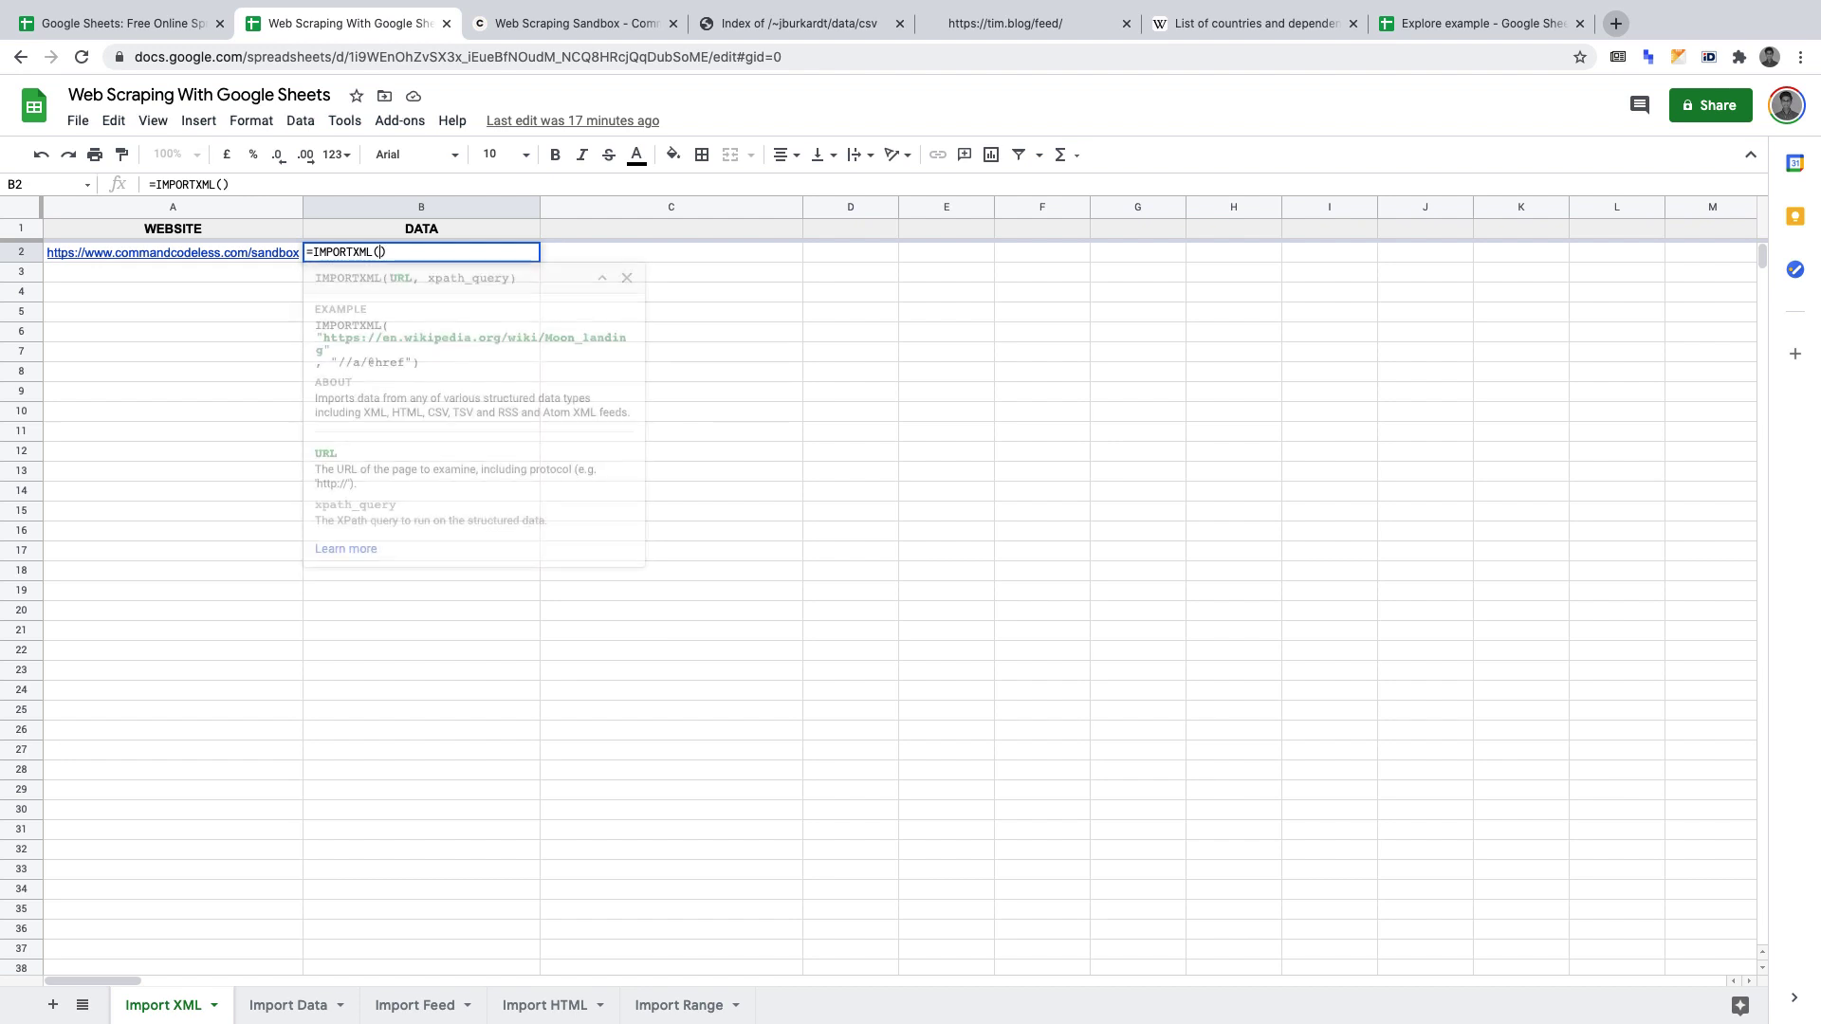
text(A2)
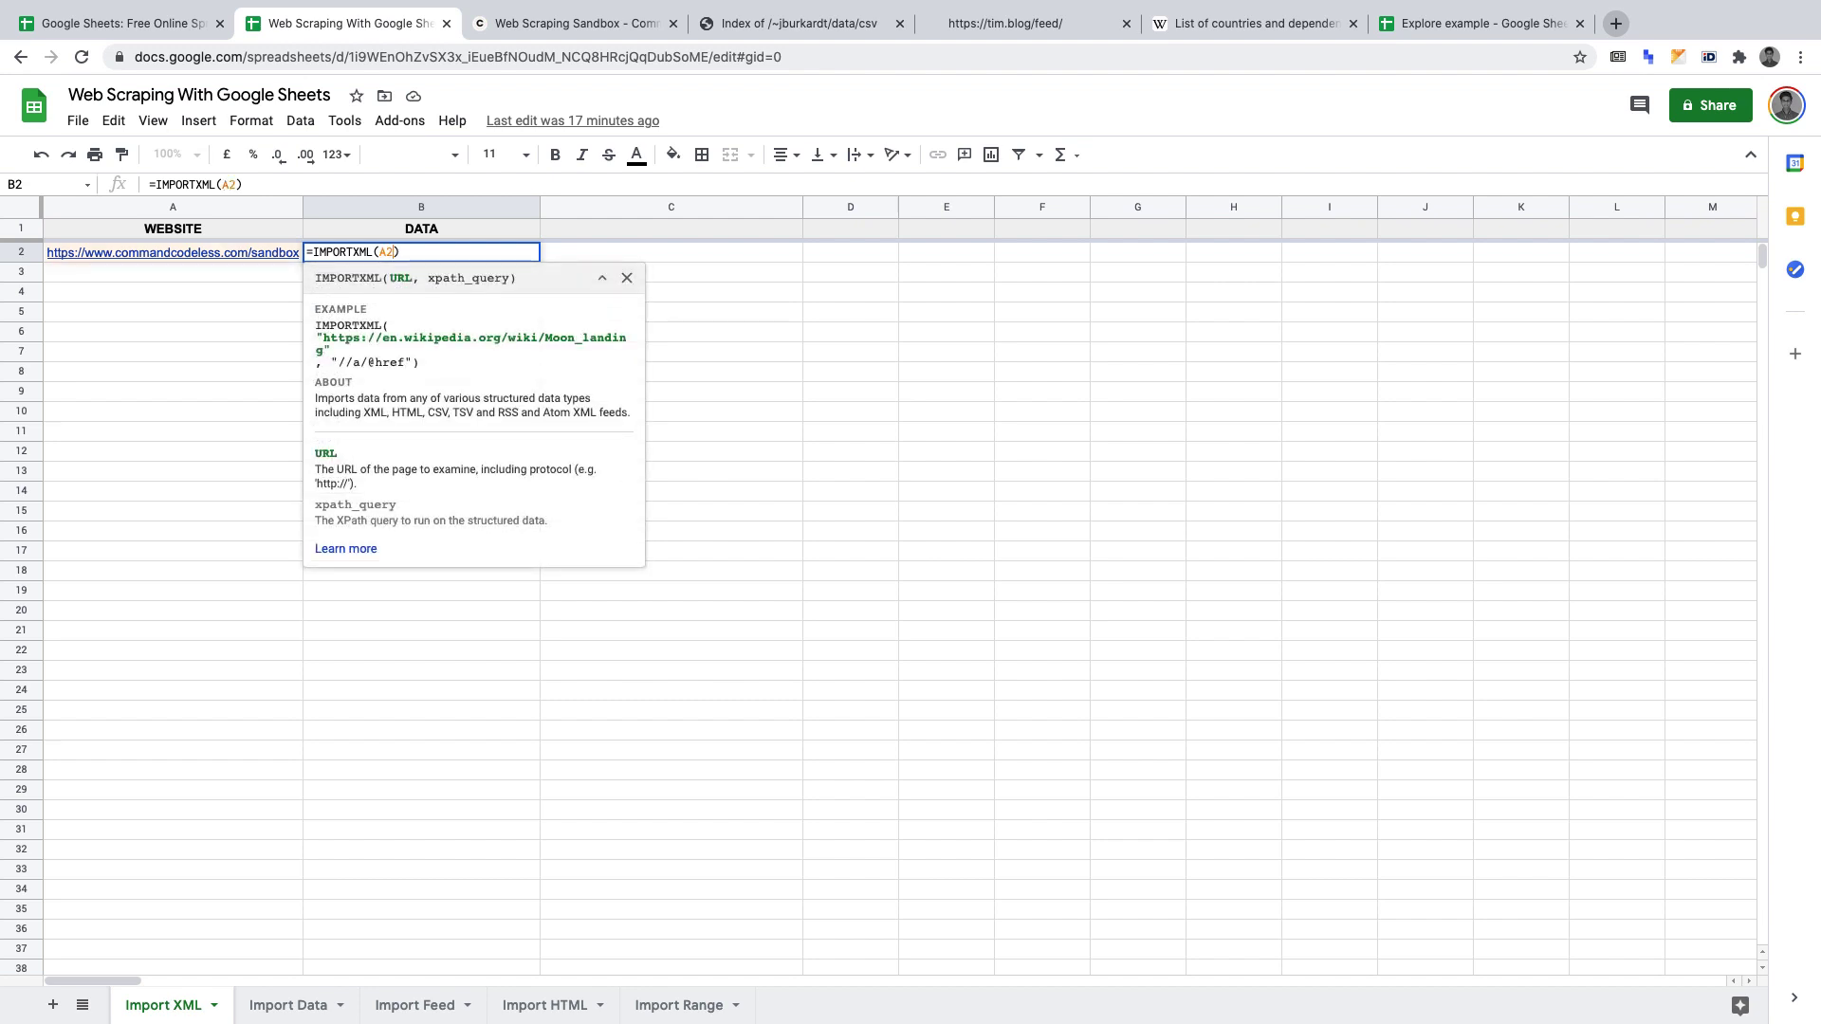
text(,)
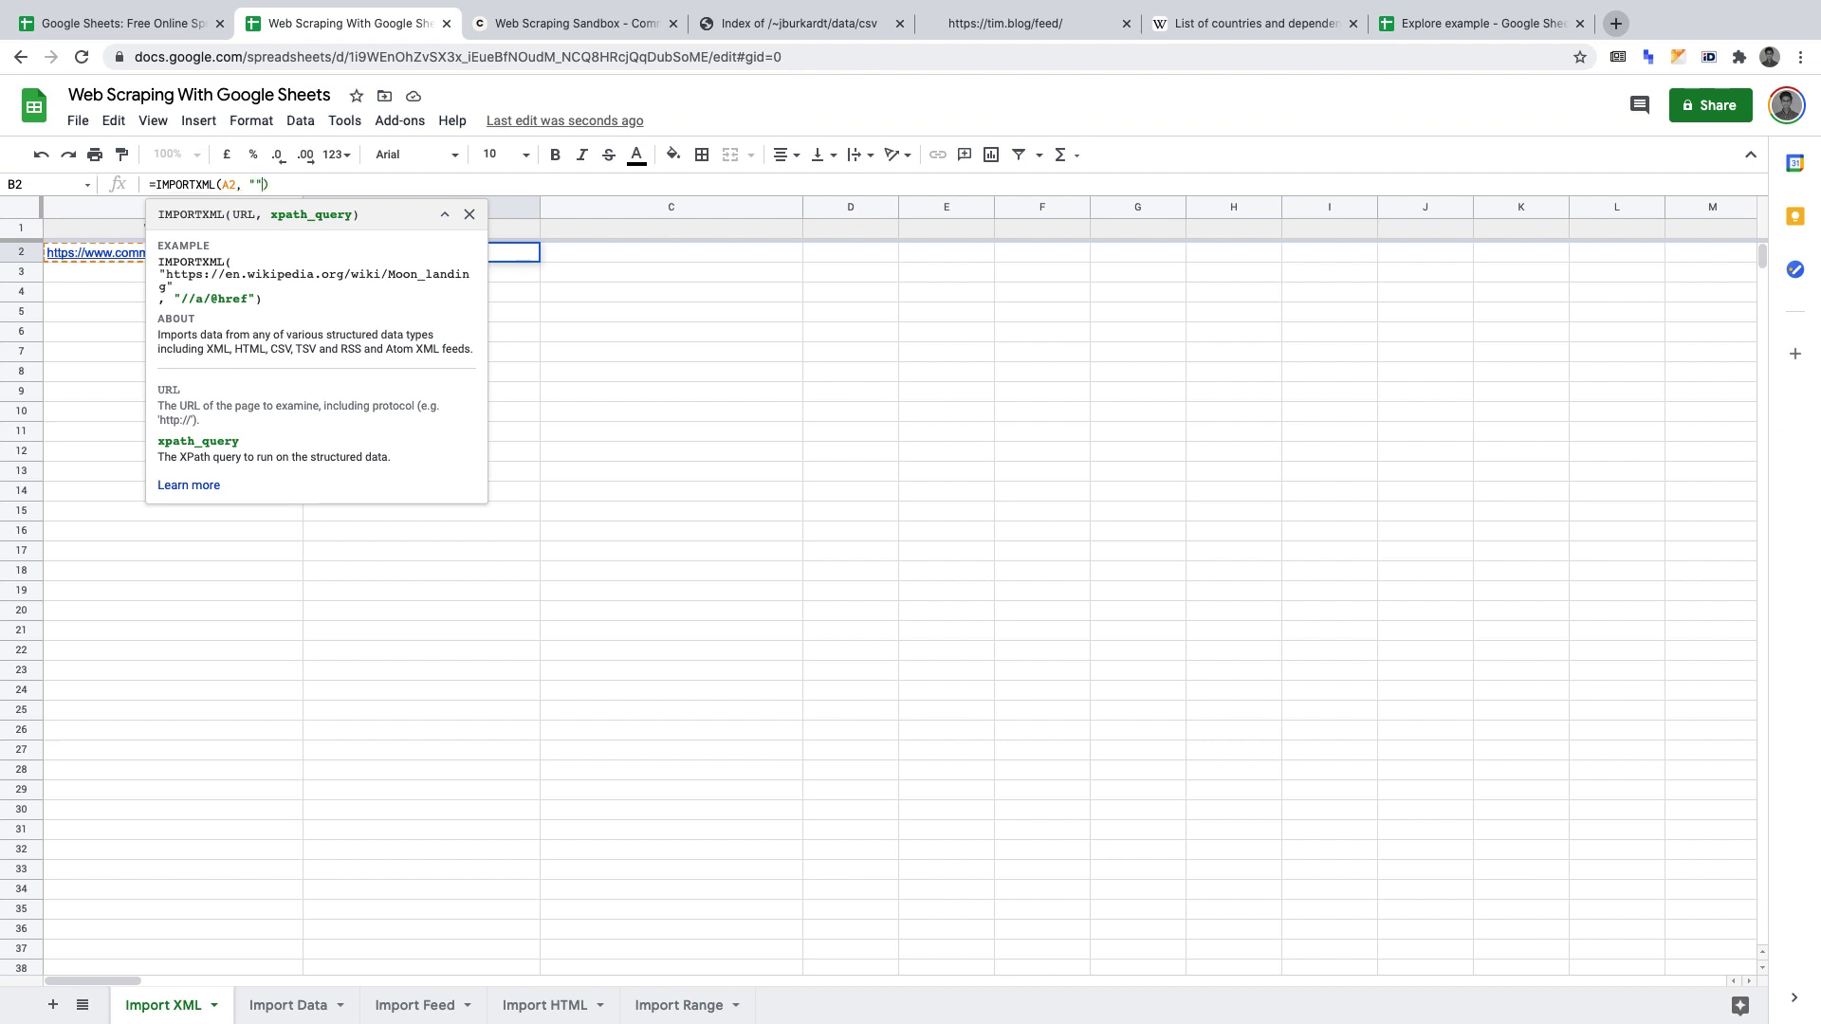
text("")
text(//)
text(div)
text([)
text(@cla)
text(ss)
text(=)
text('')
text(cms-description---text text-shrink color-black strip-hover)
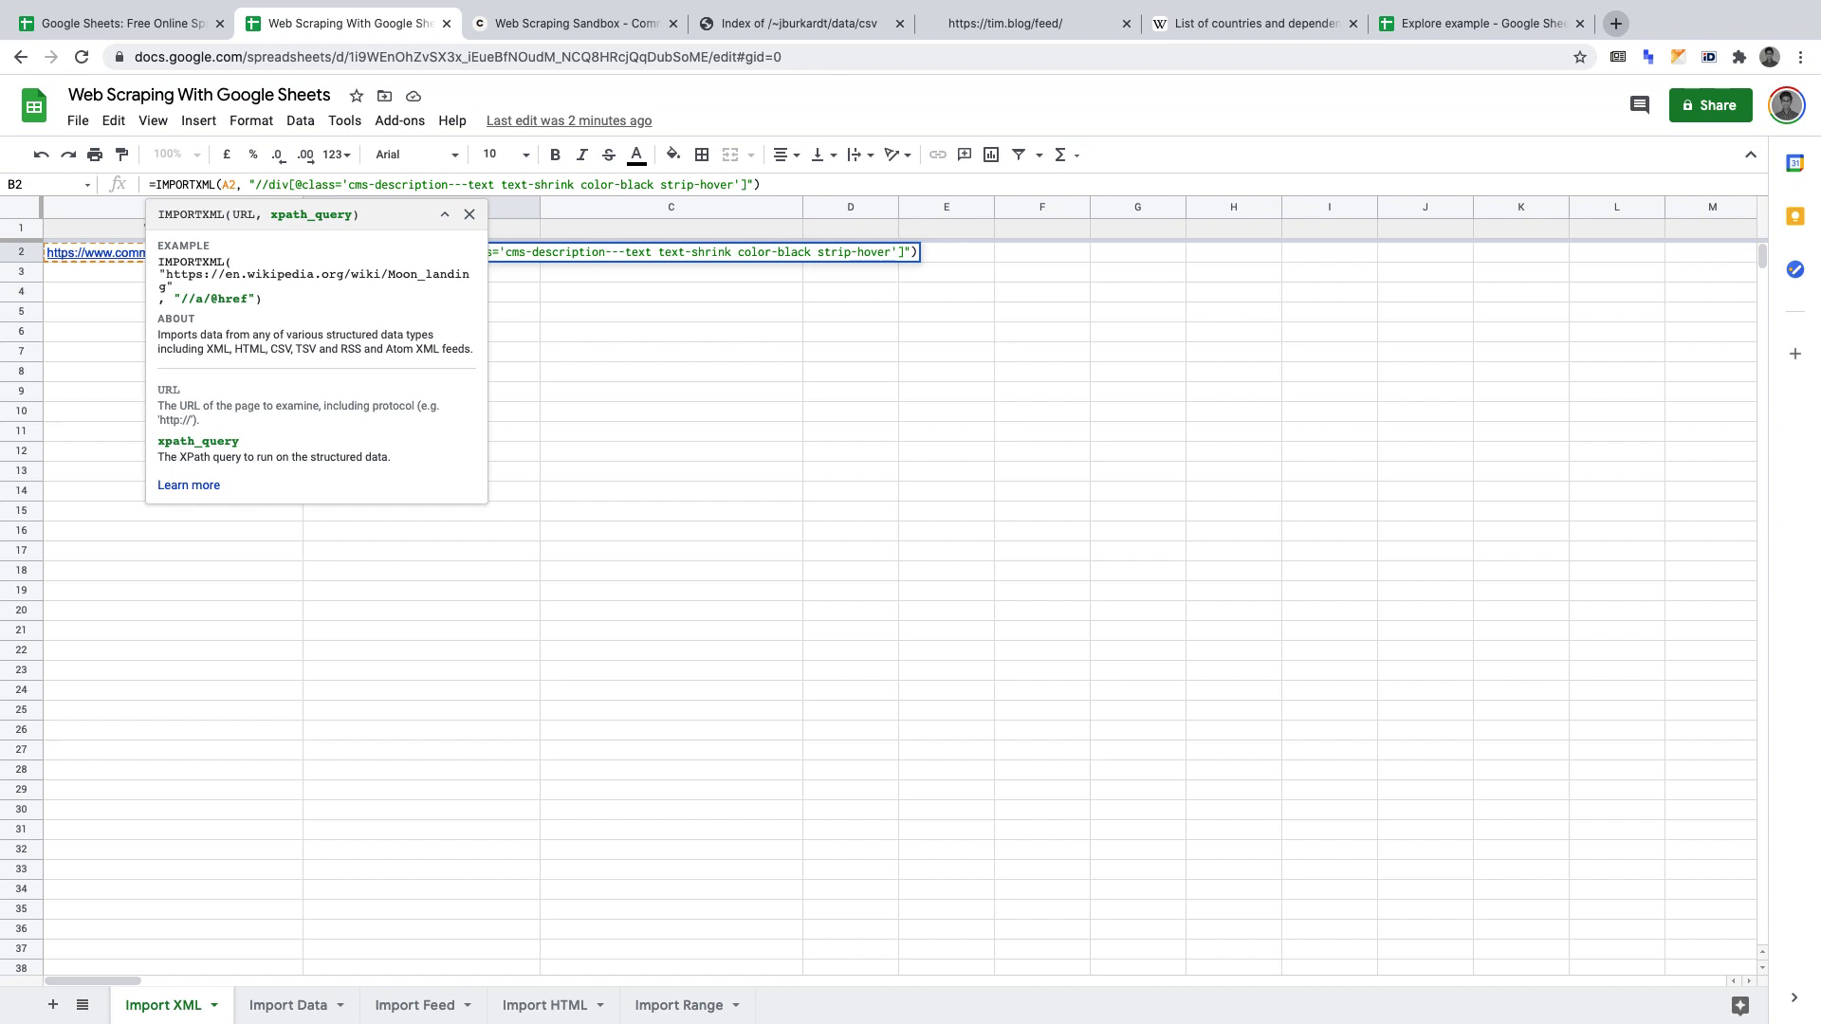
key(Return)
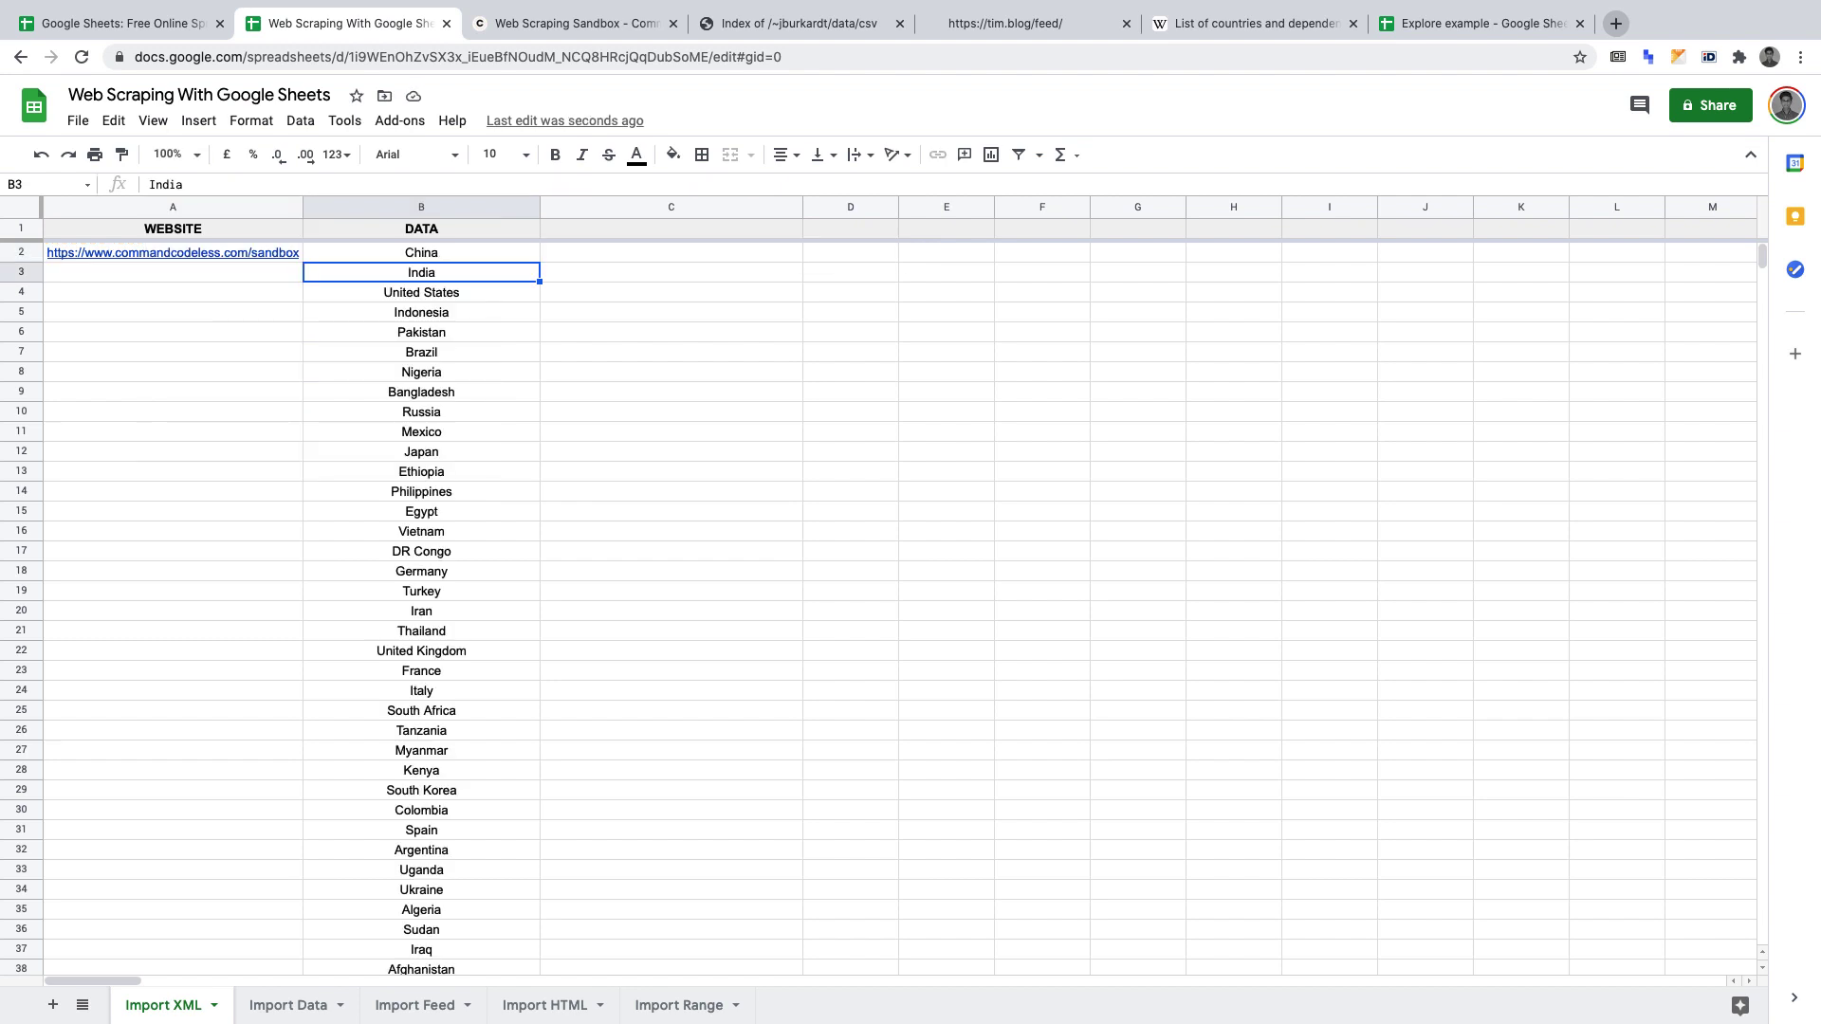
scroll(887, 479, down, 5)
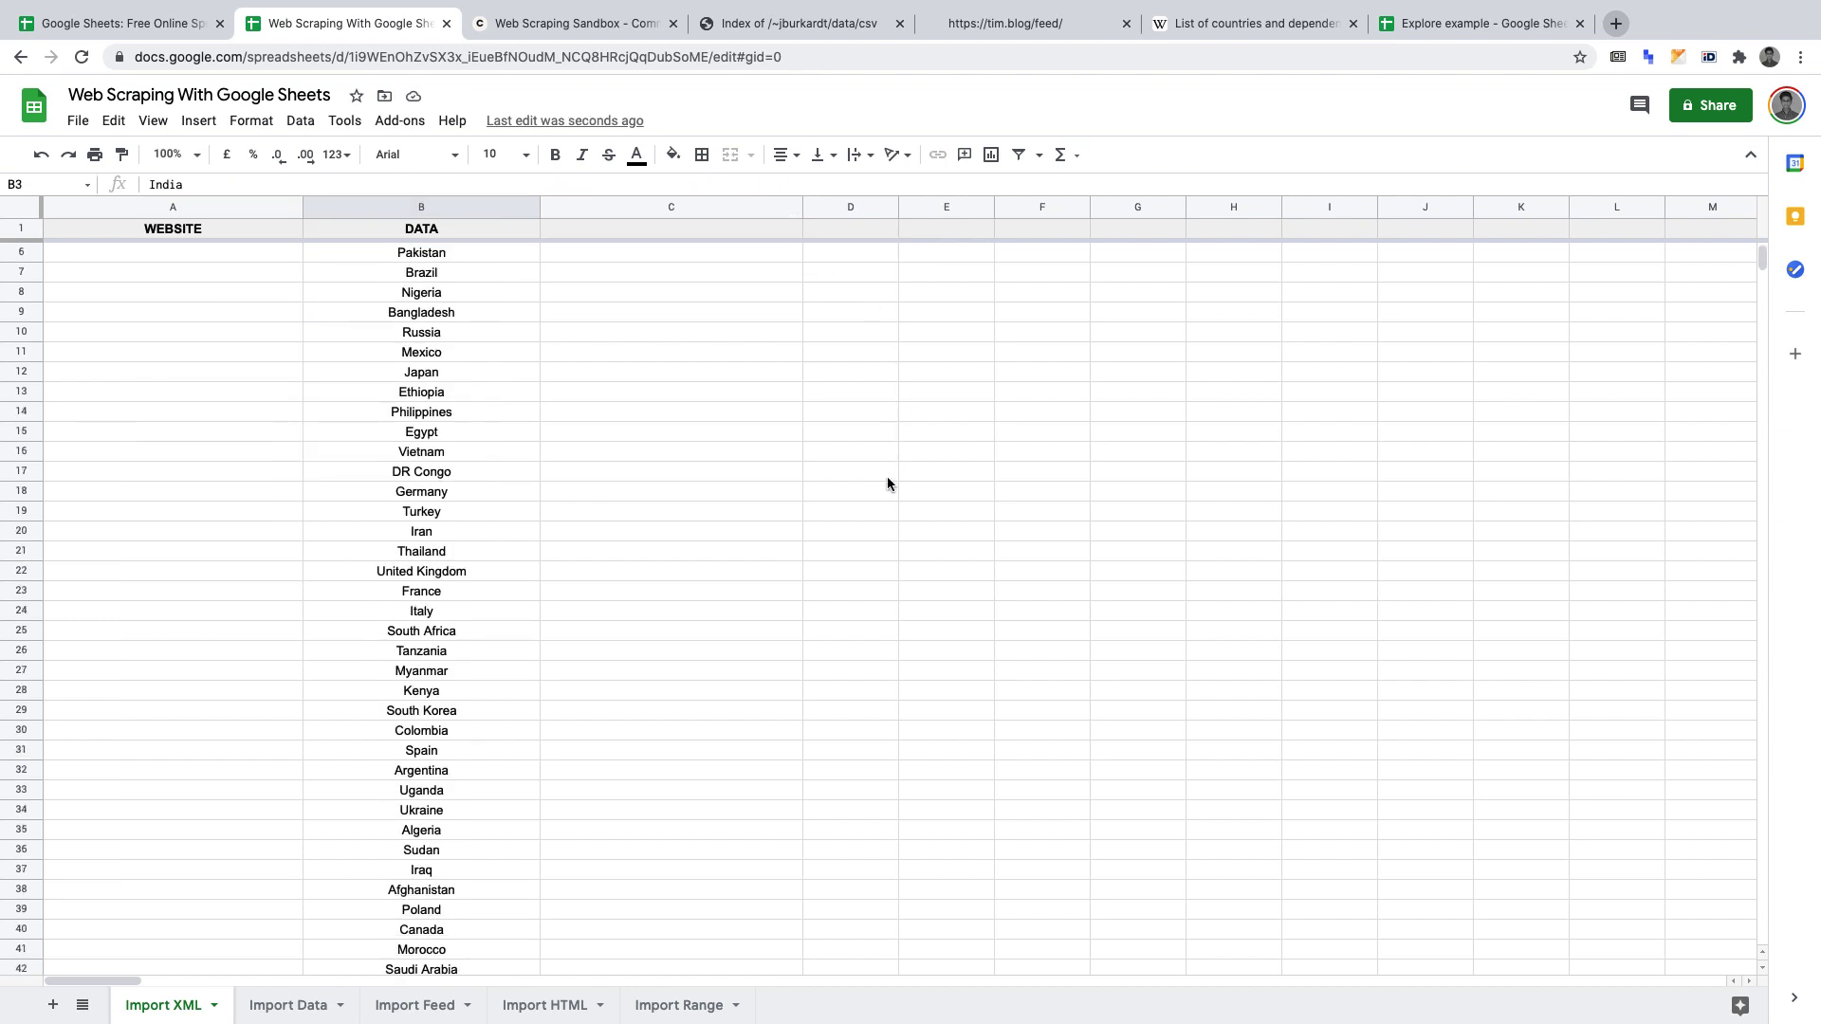
scroll(886, 481, down, 3)
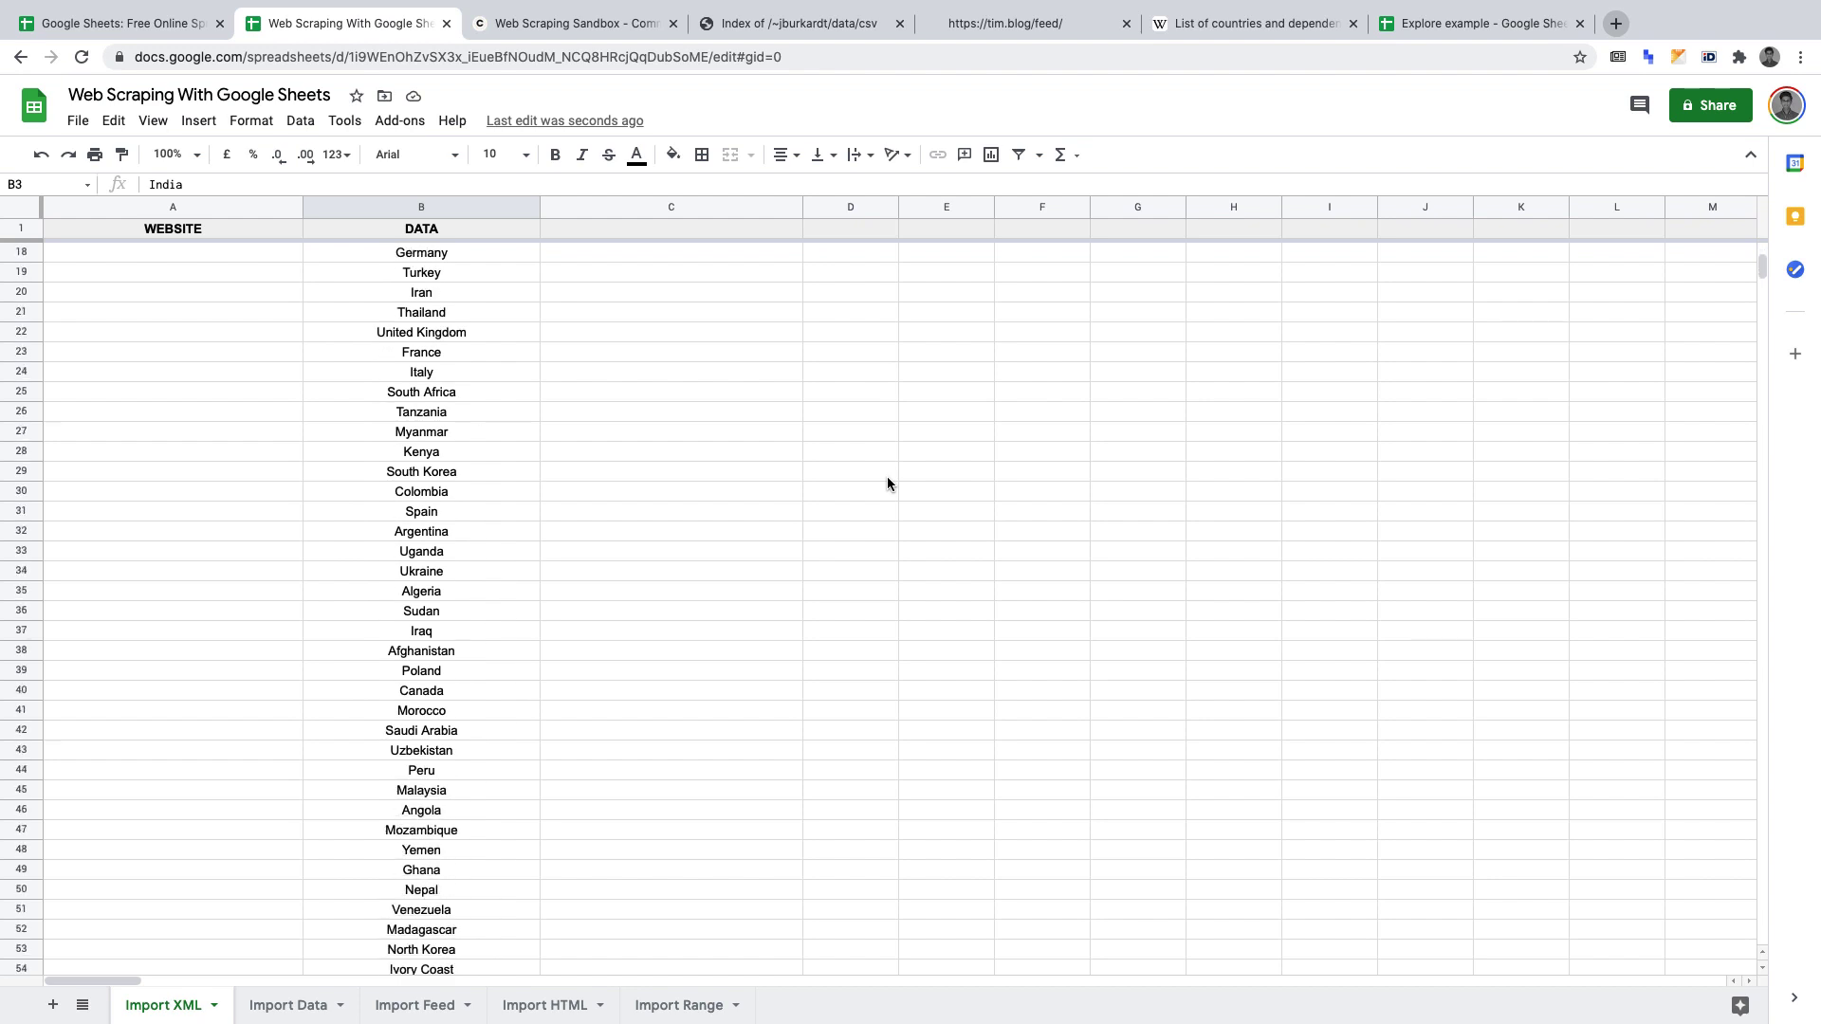
scroll(887, 482, up, 8)
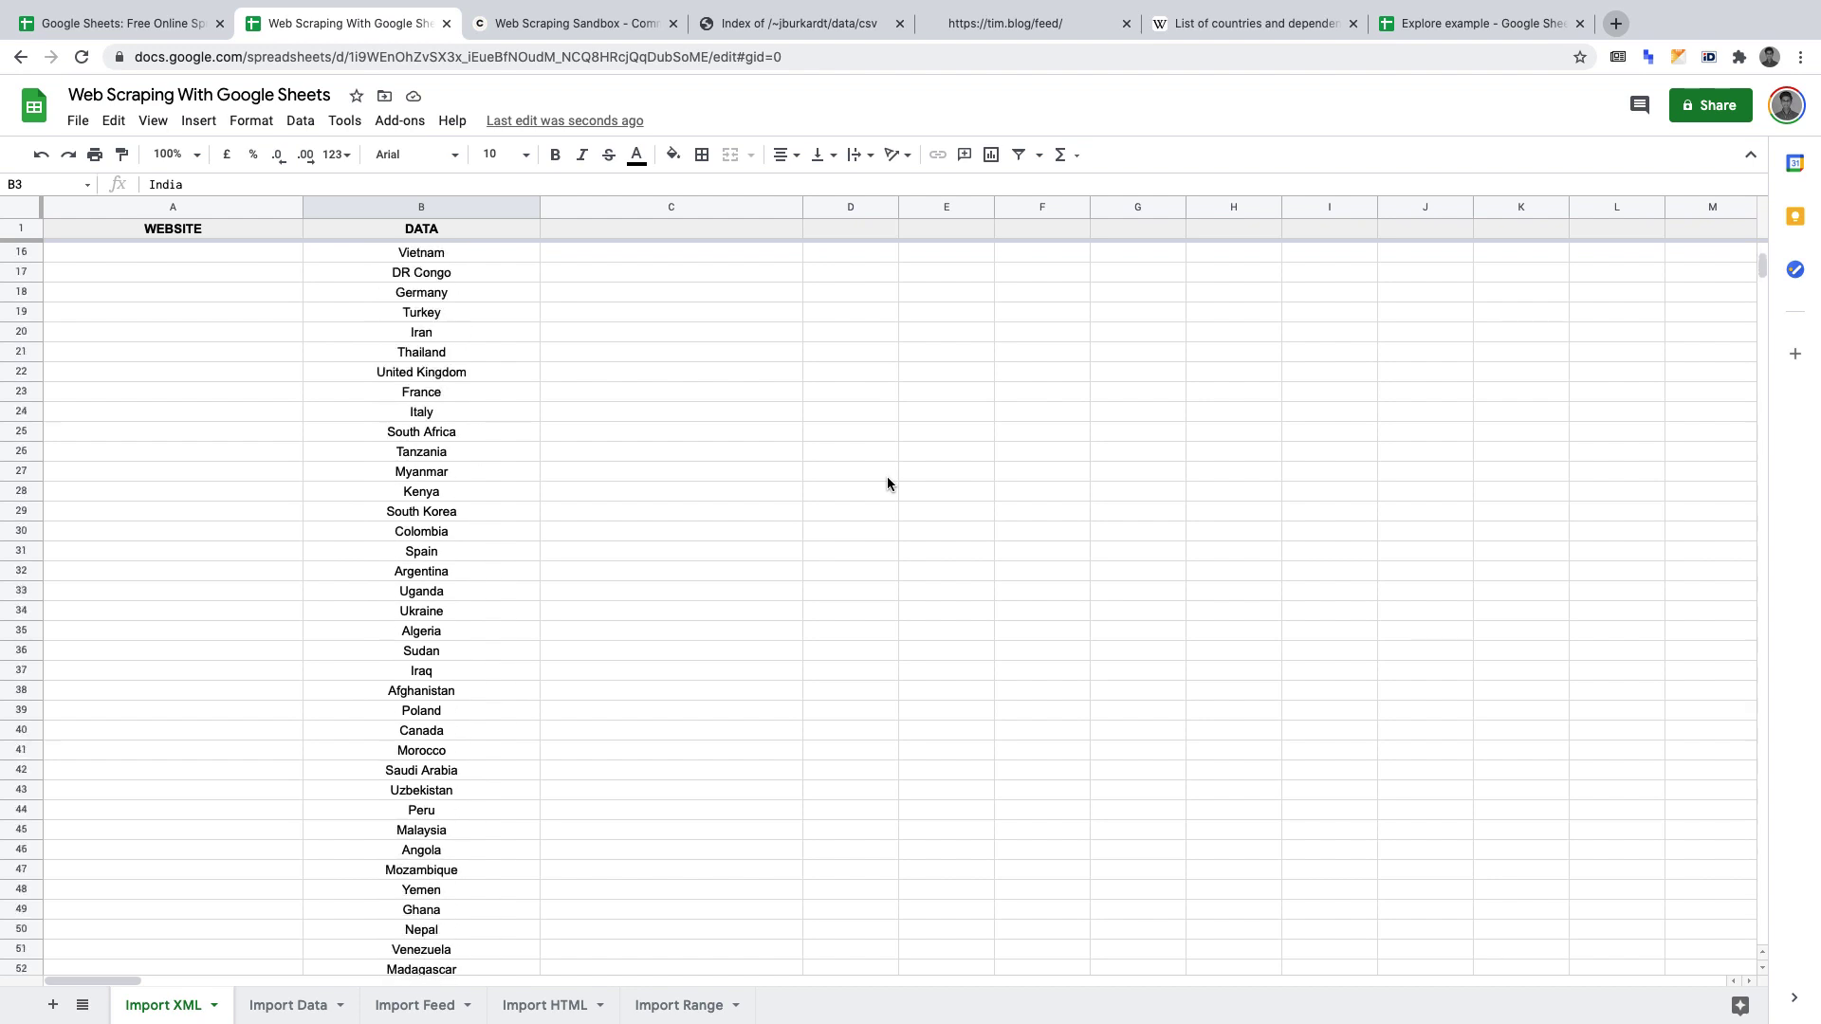
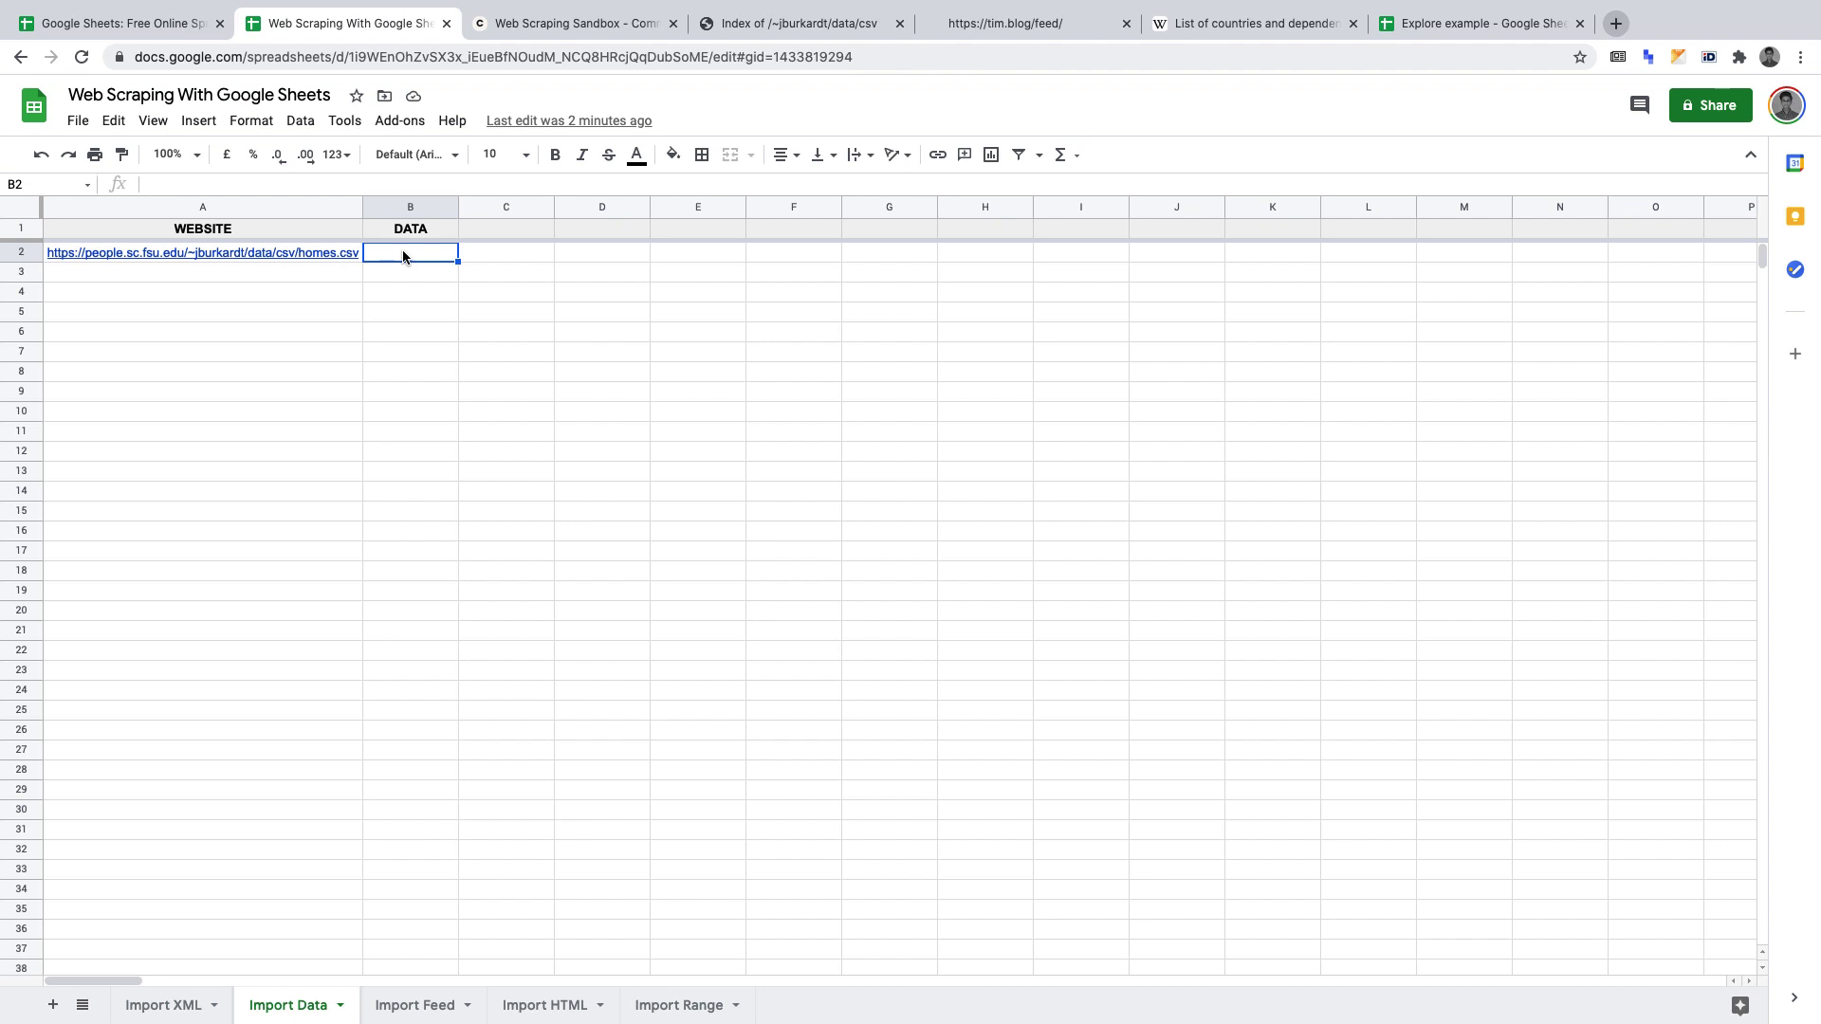
- Import the homes.csv data into cell B2 of the Import Data sheet with the formula =IMPORTDATA(A2)
text(=)
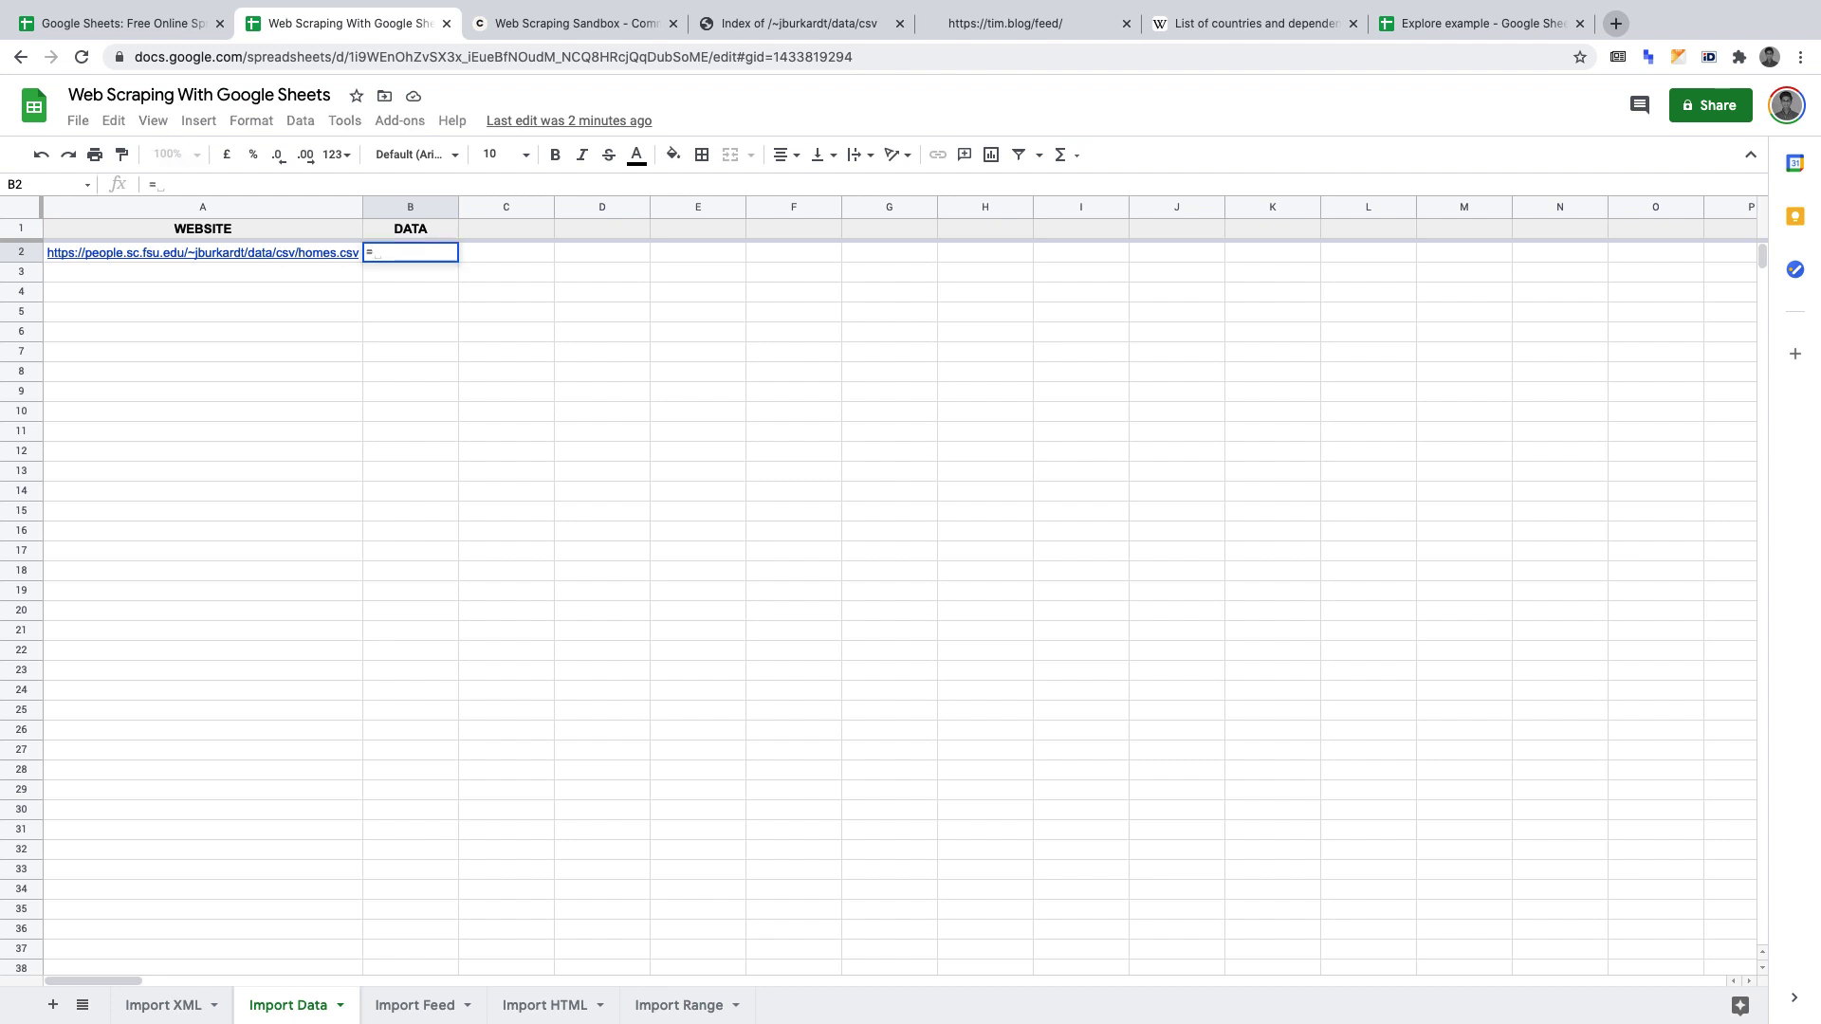
text(IMPORT)
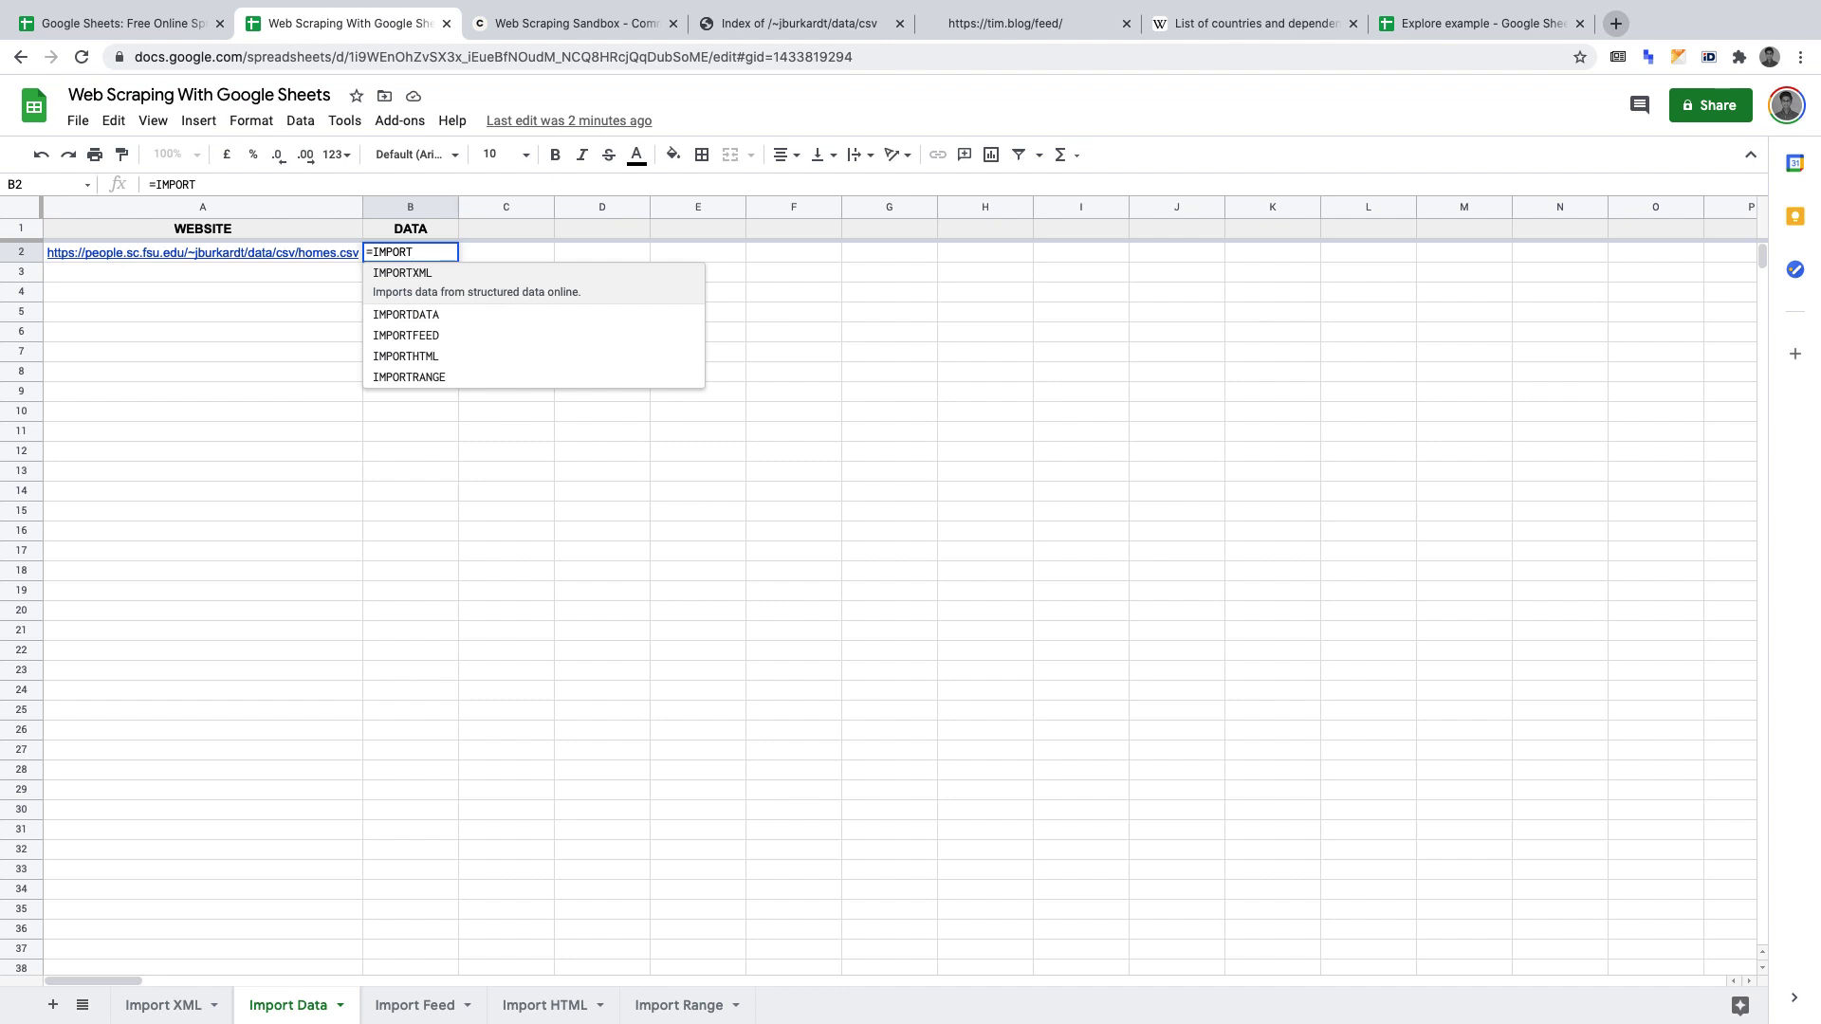
click(399, 309)
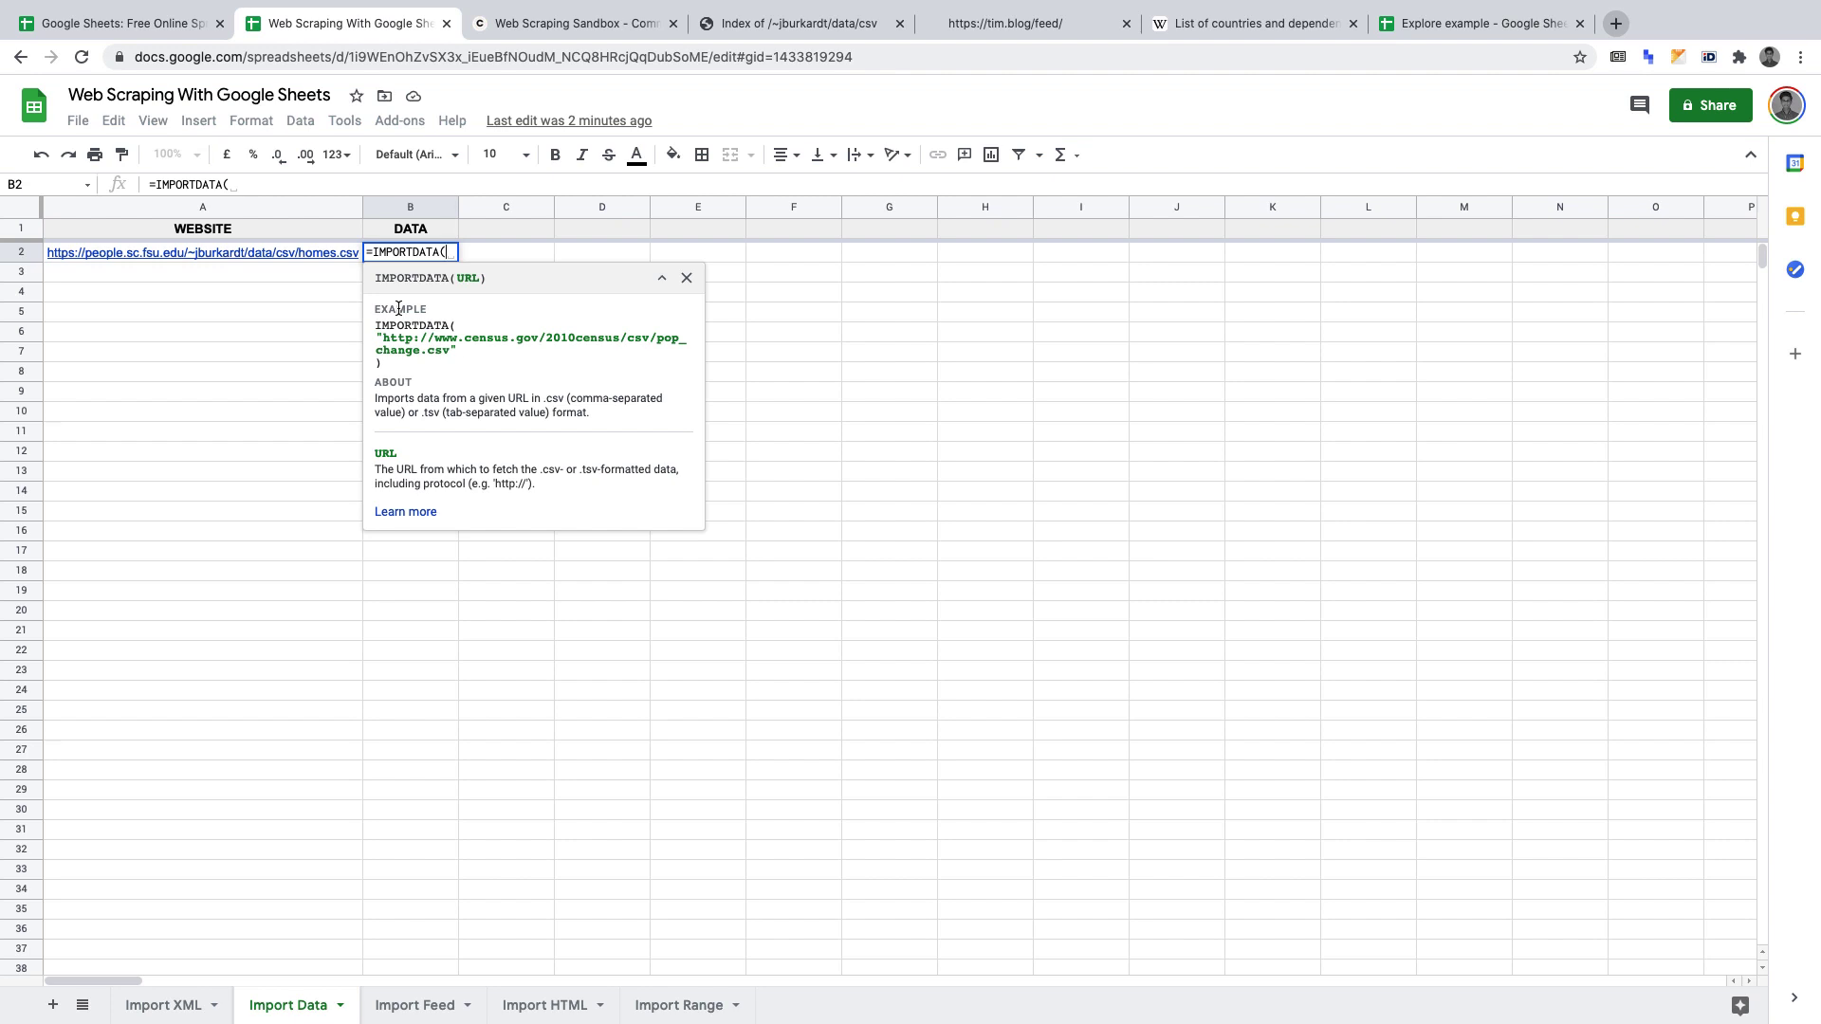
text())
key(Left)
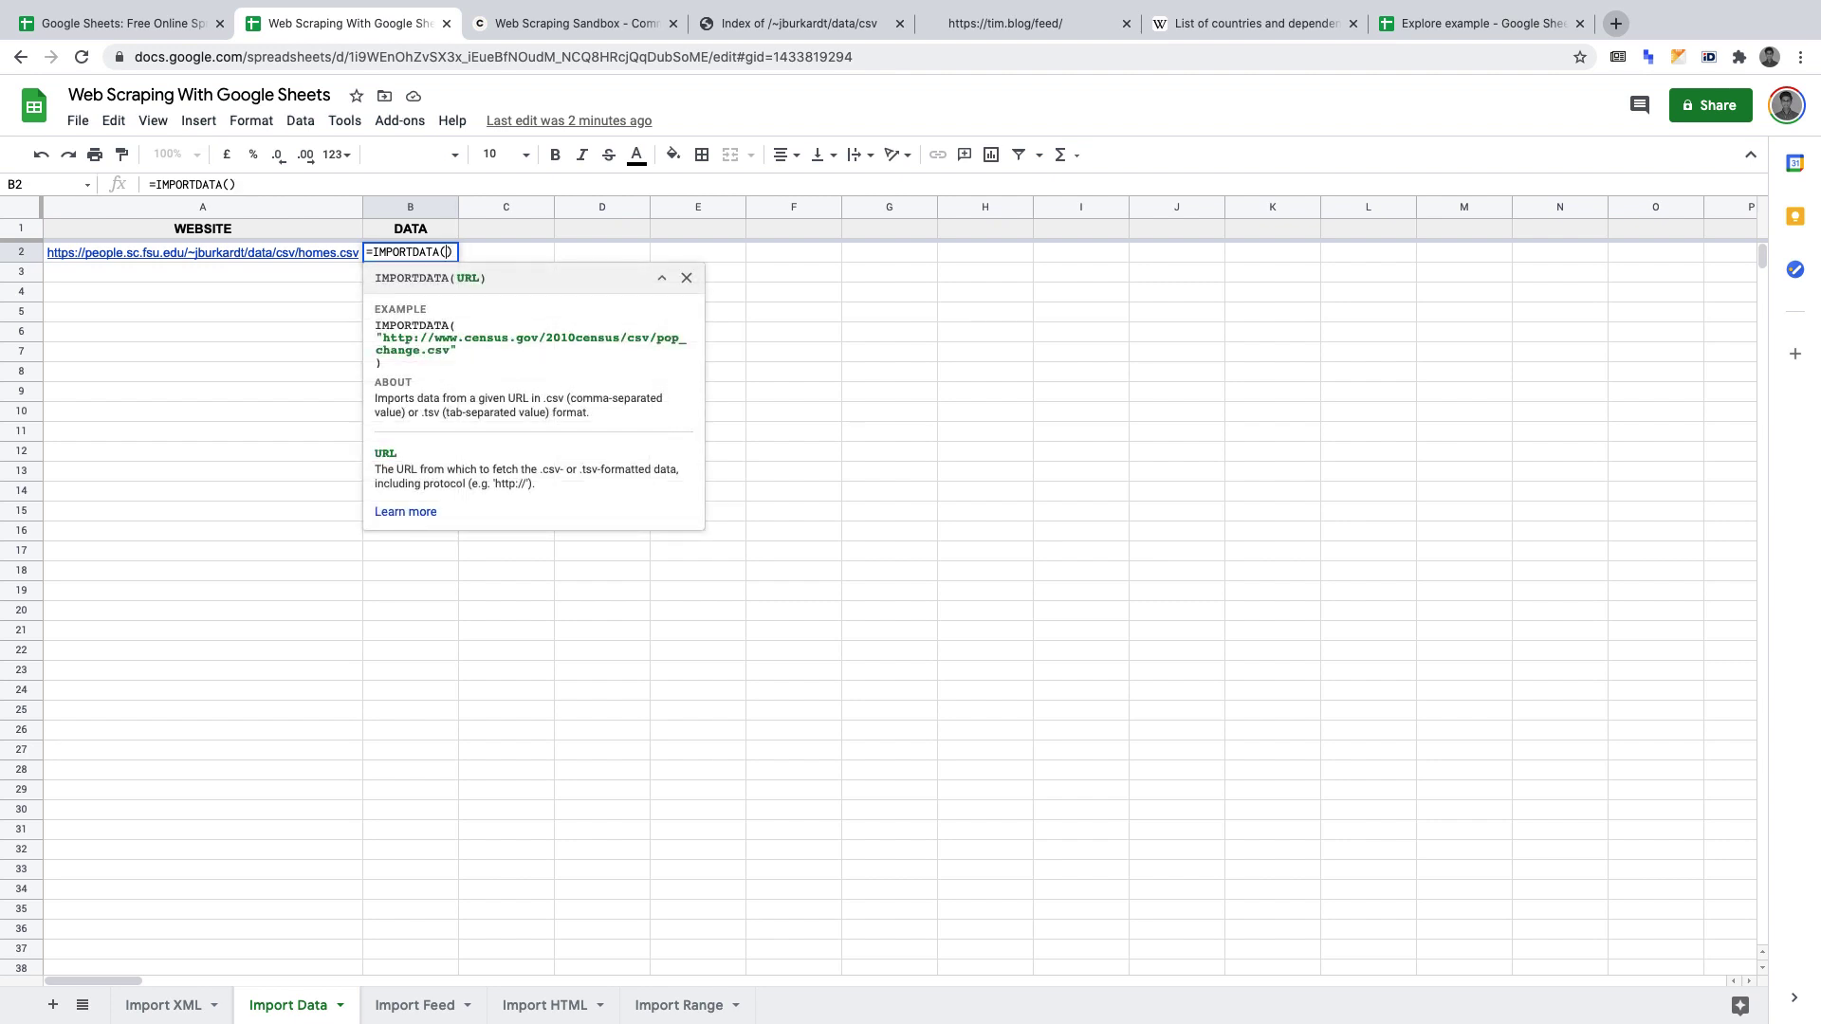
text(A2)
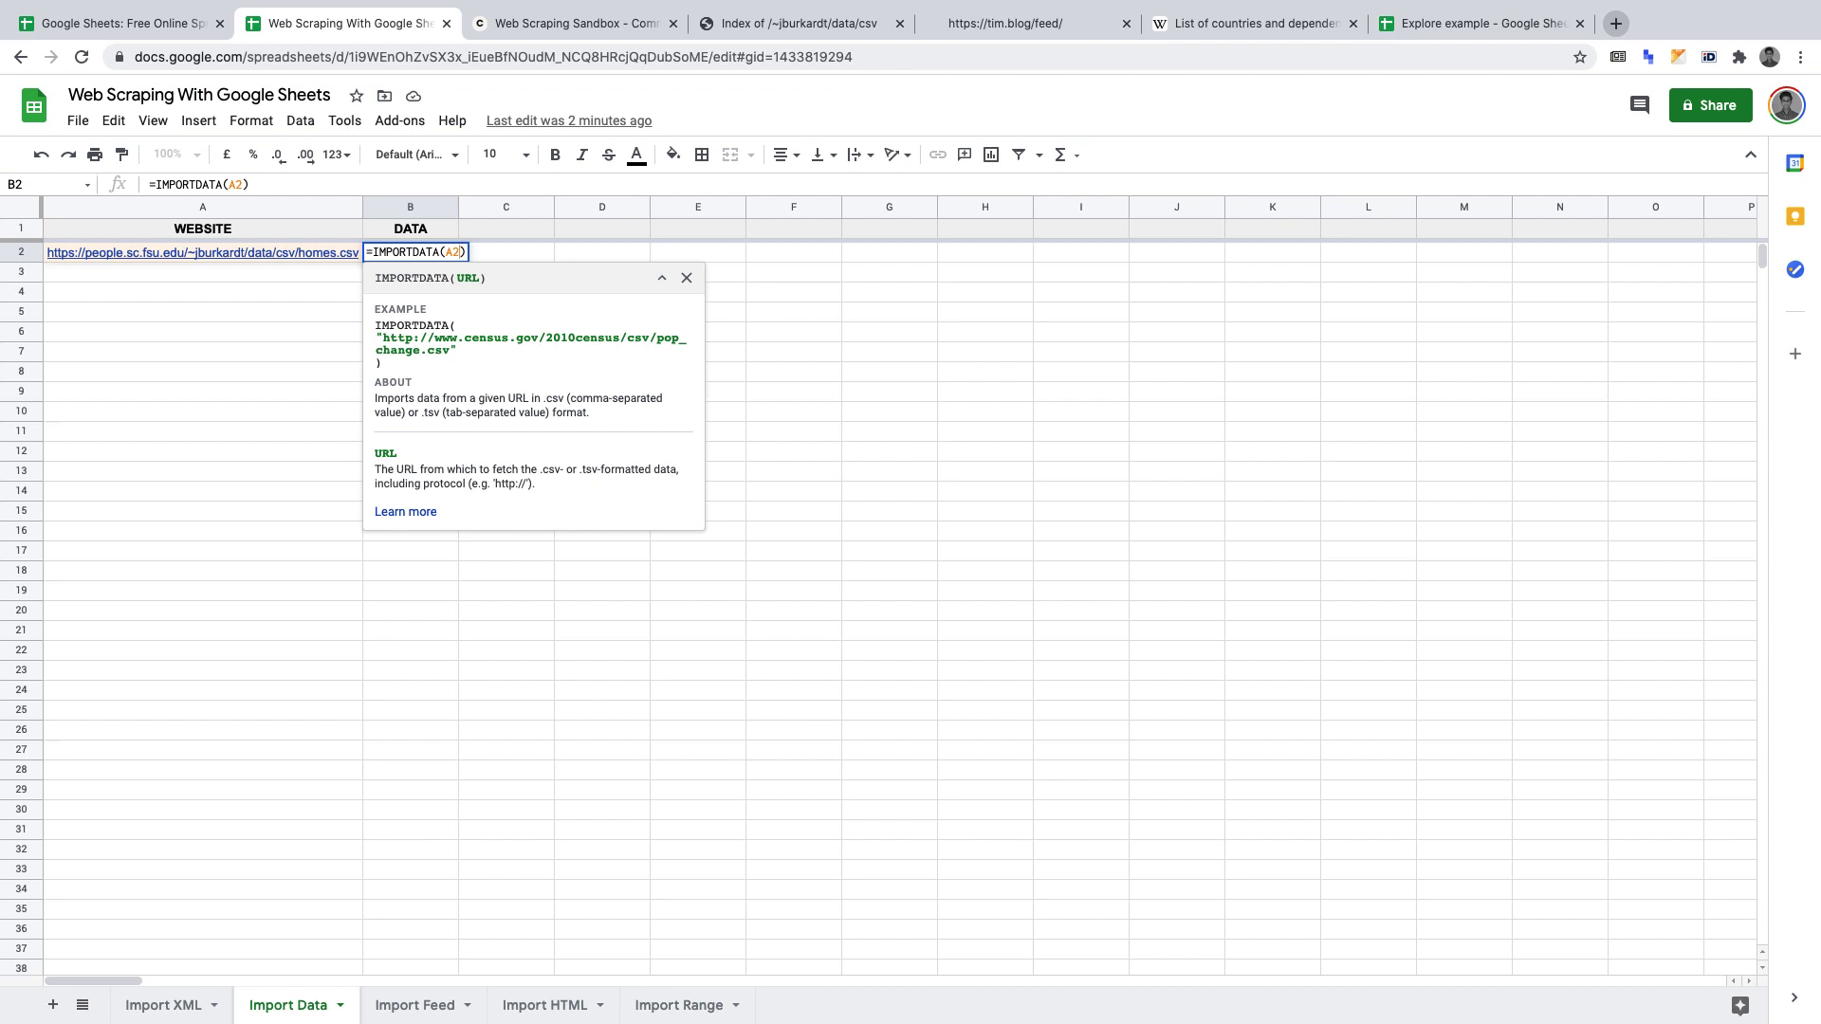
mouse_move(214, 252)
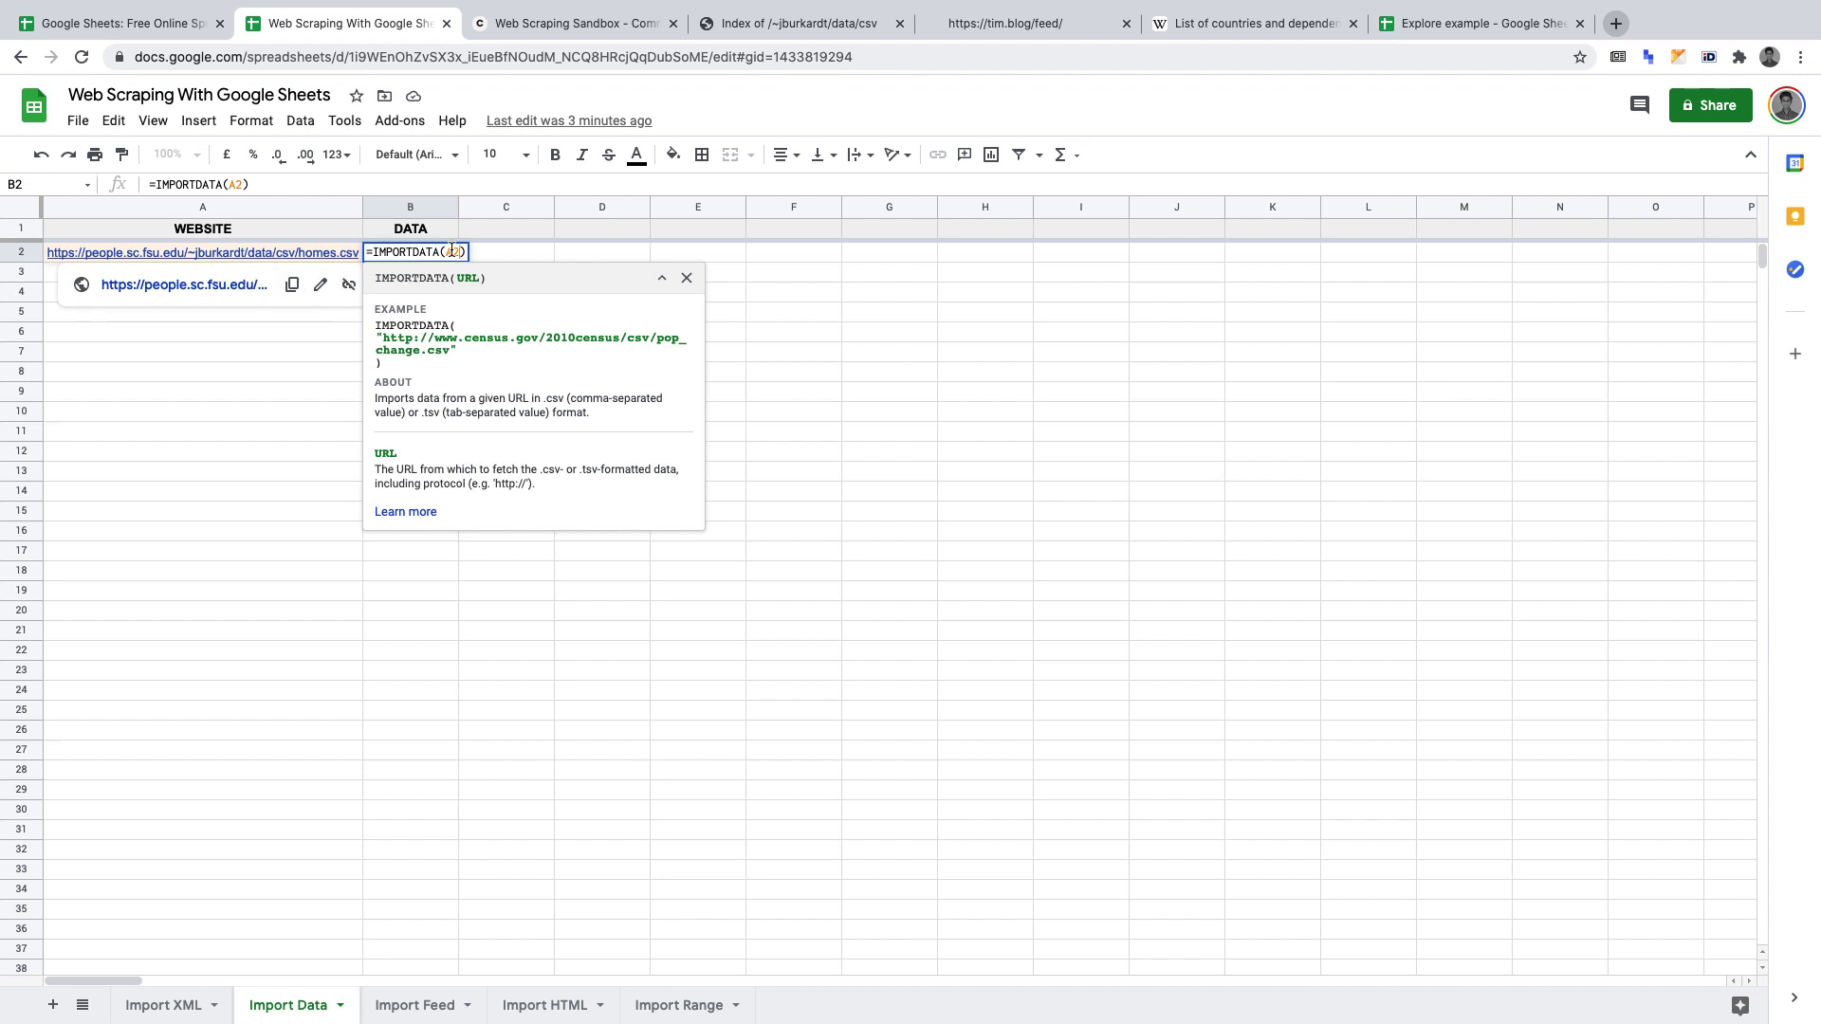
key(Return)
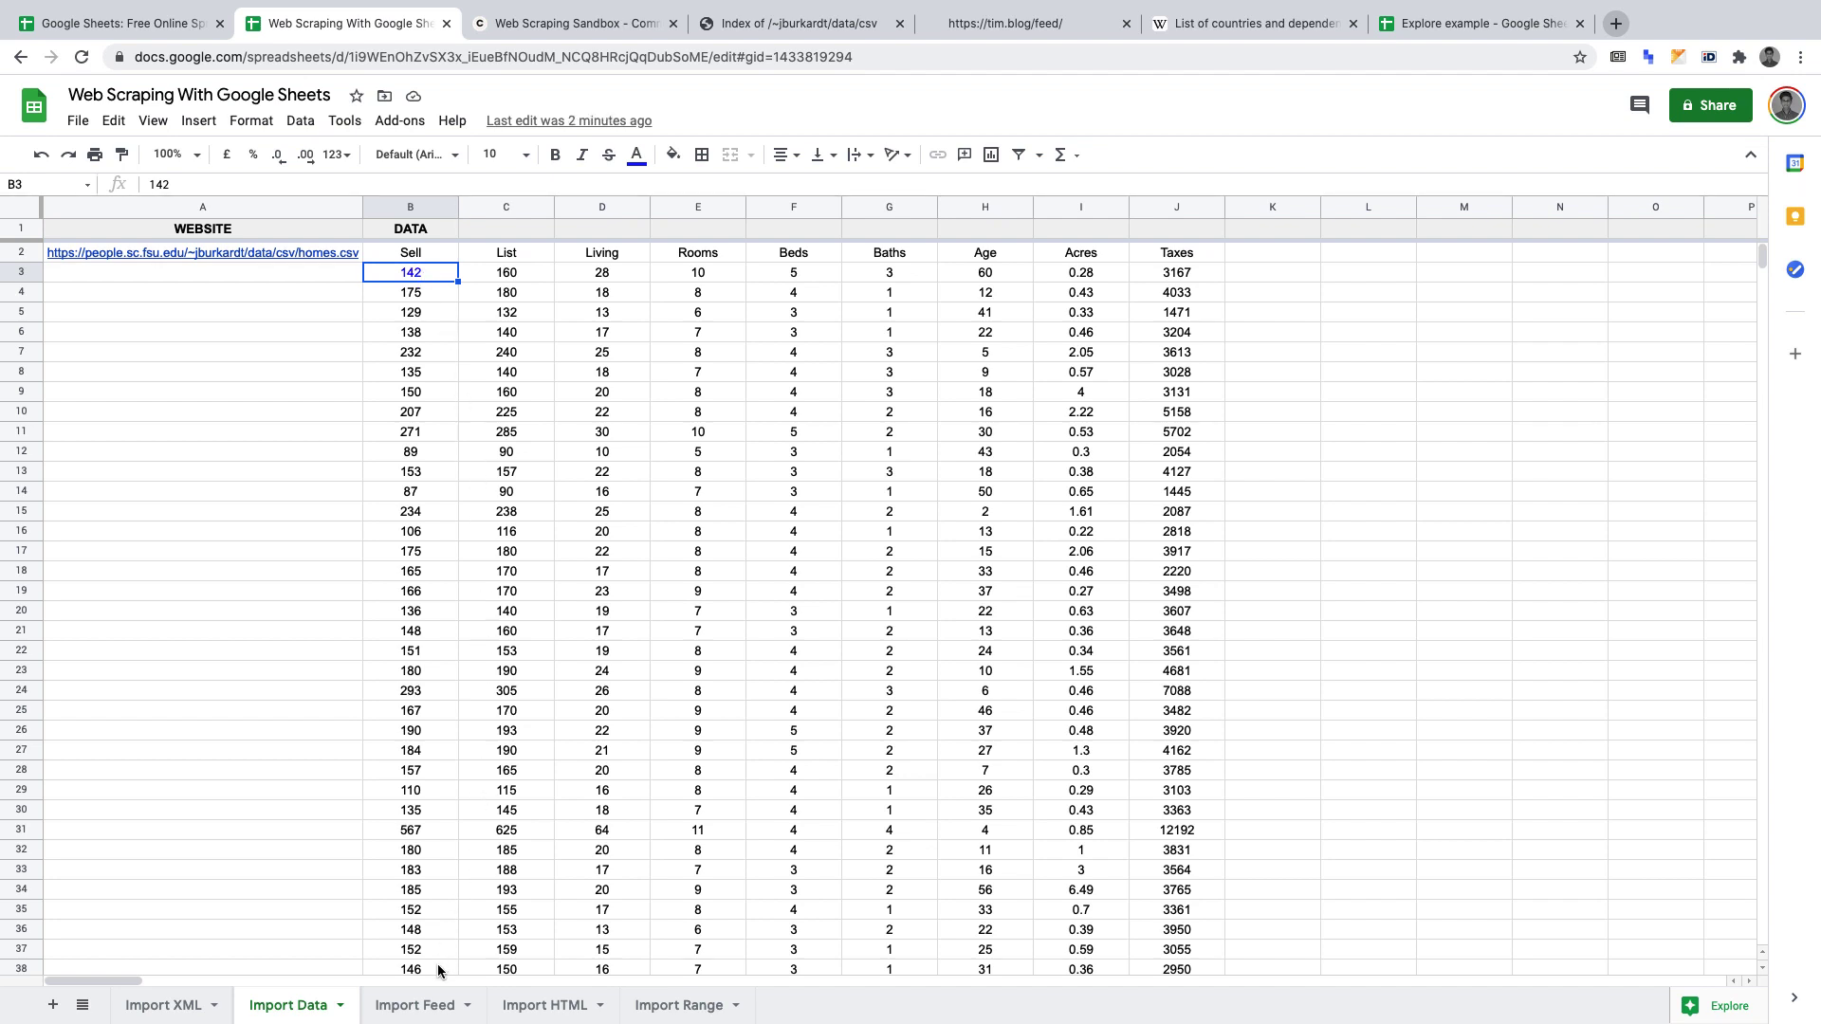
- Start an IMPORTFEED formula in cell B2 of the Import Feed sheet with A2 as its URL argument
click(417, 1007)
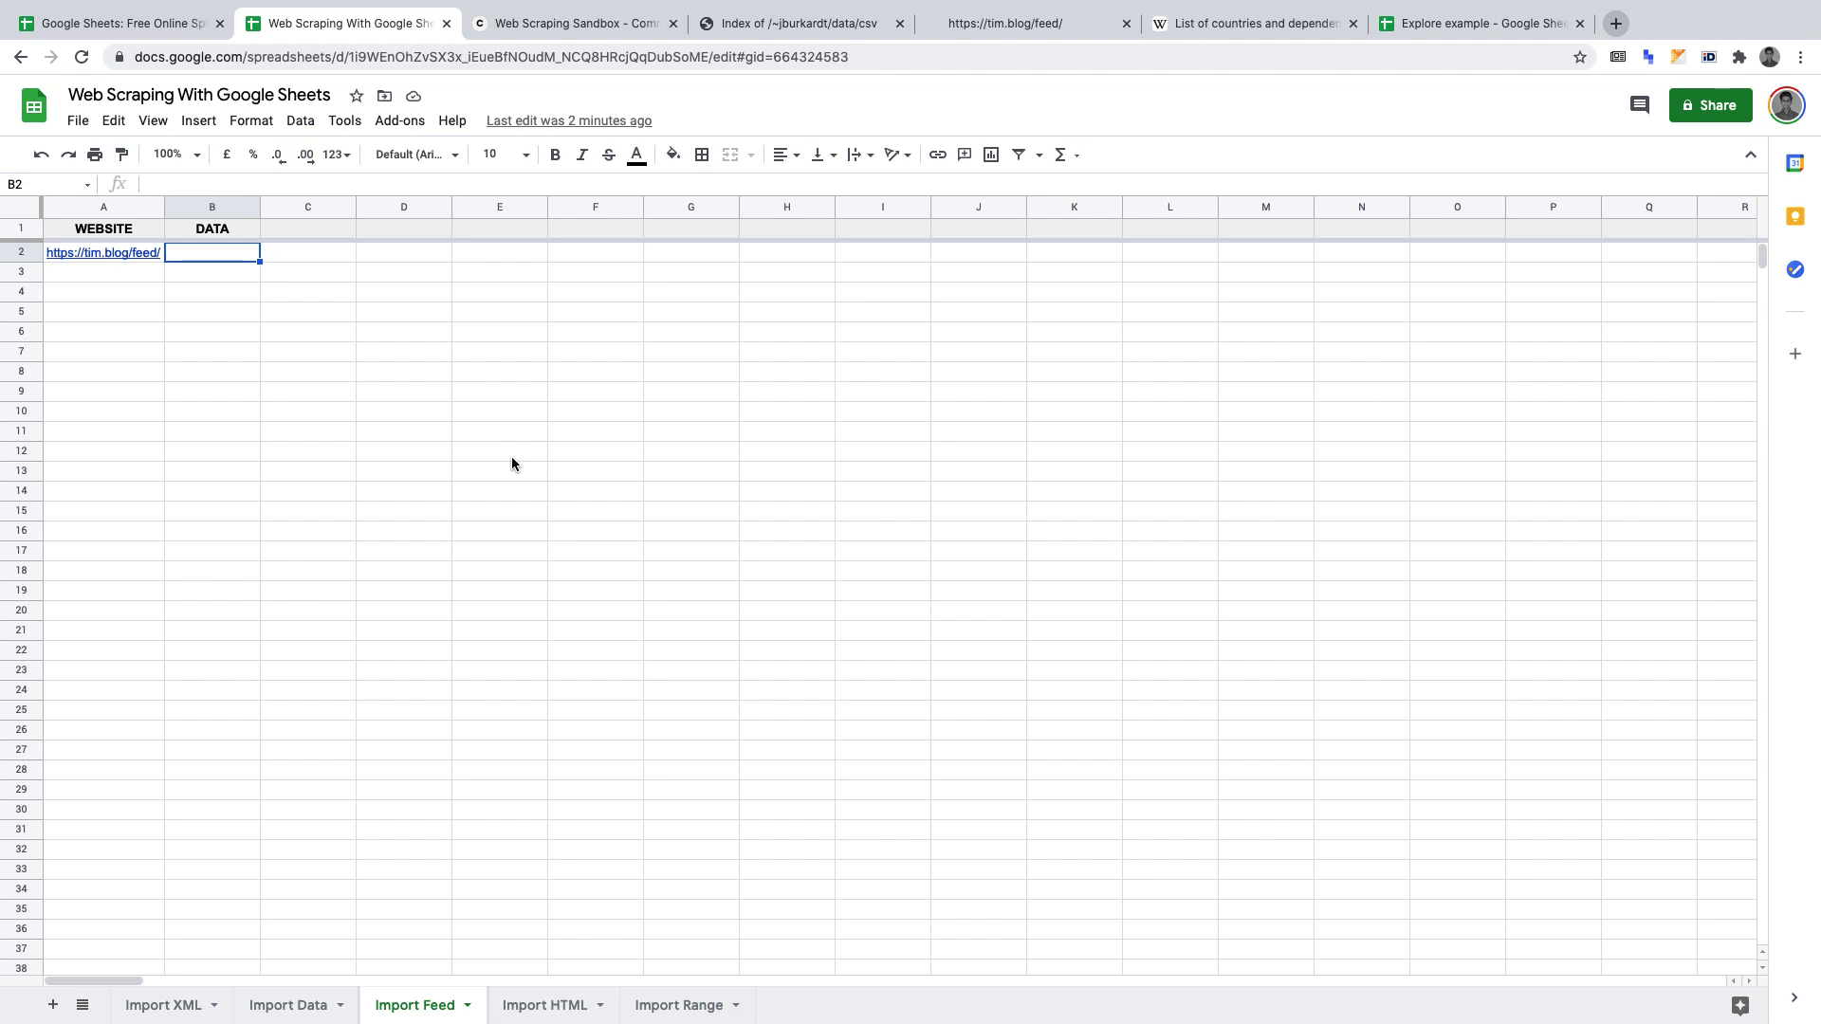
mouse_move(57, 254)
text(=)
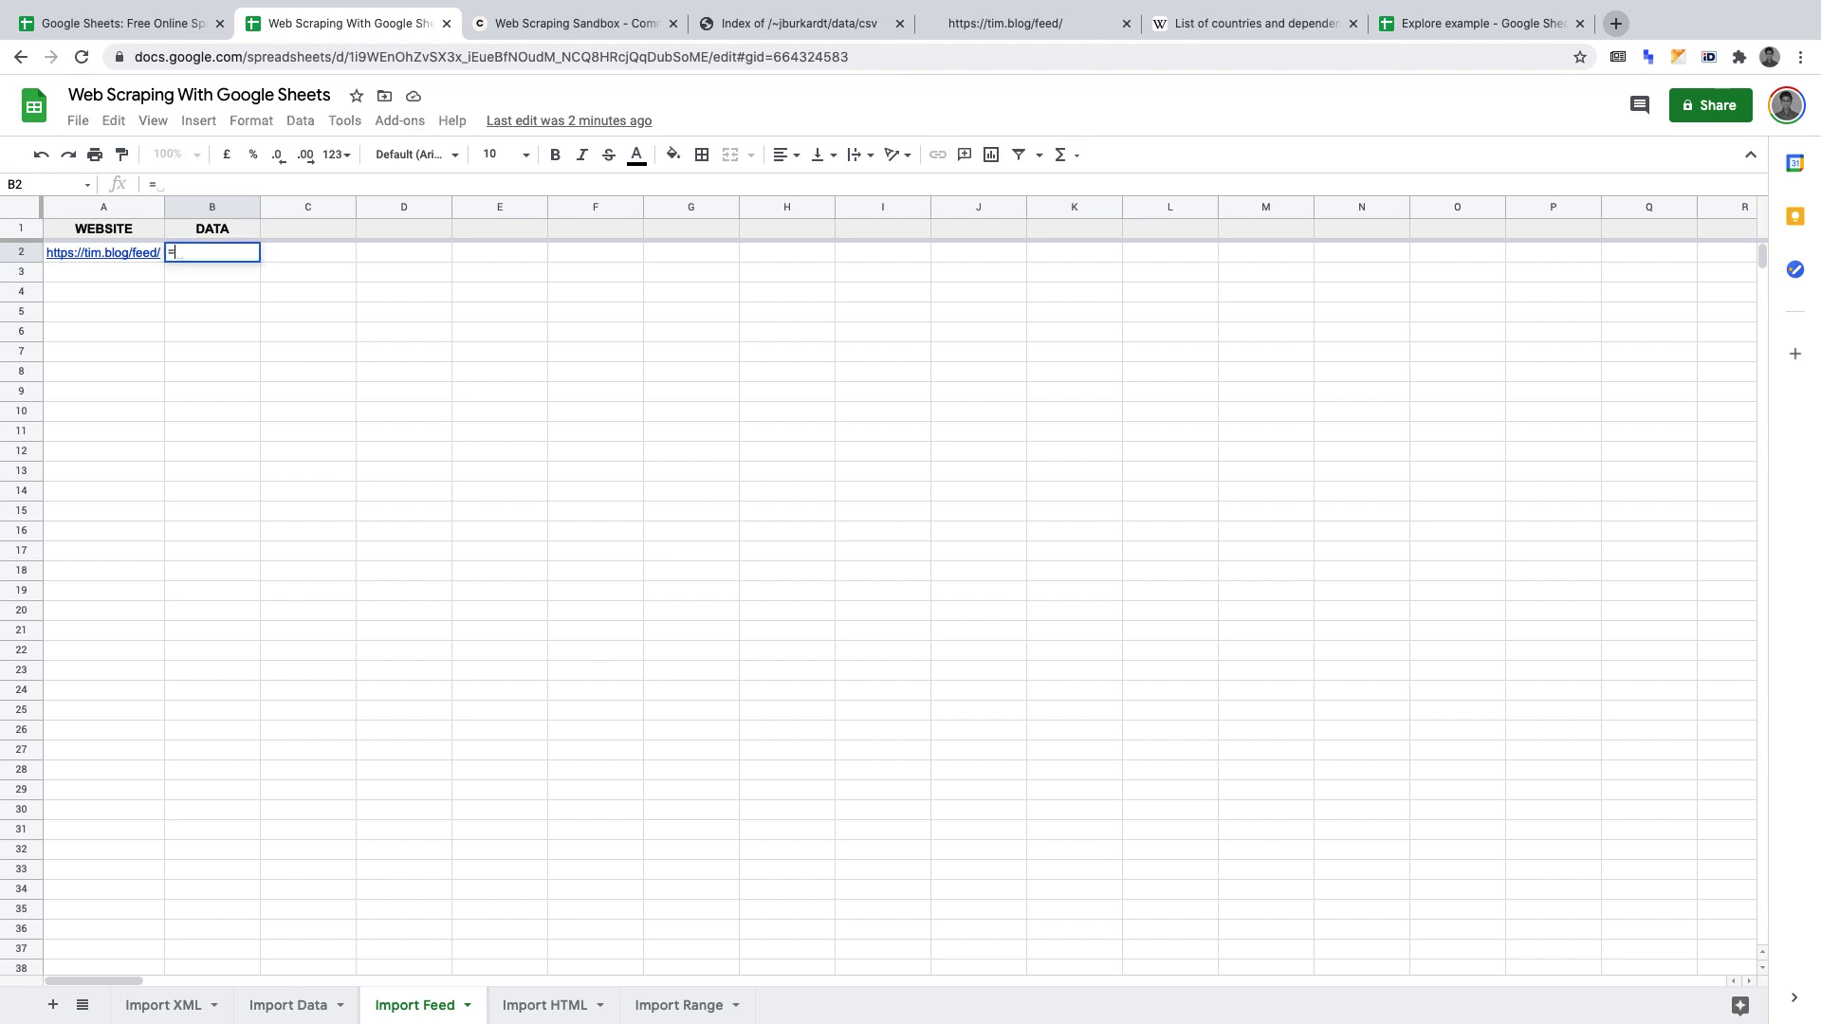
text(IMPORT)
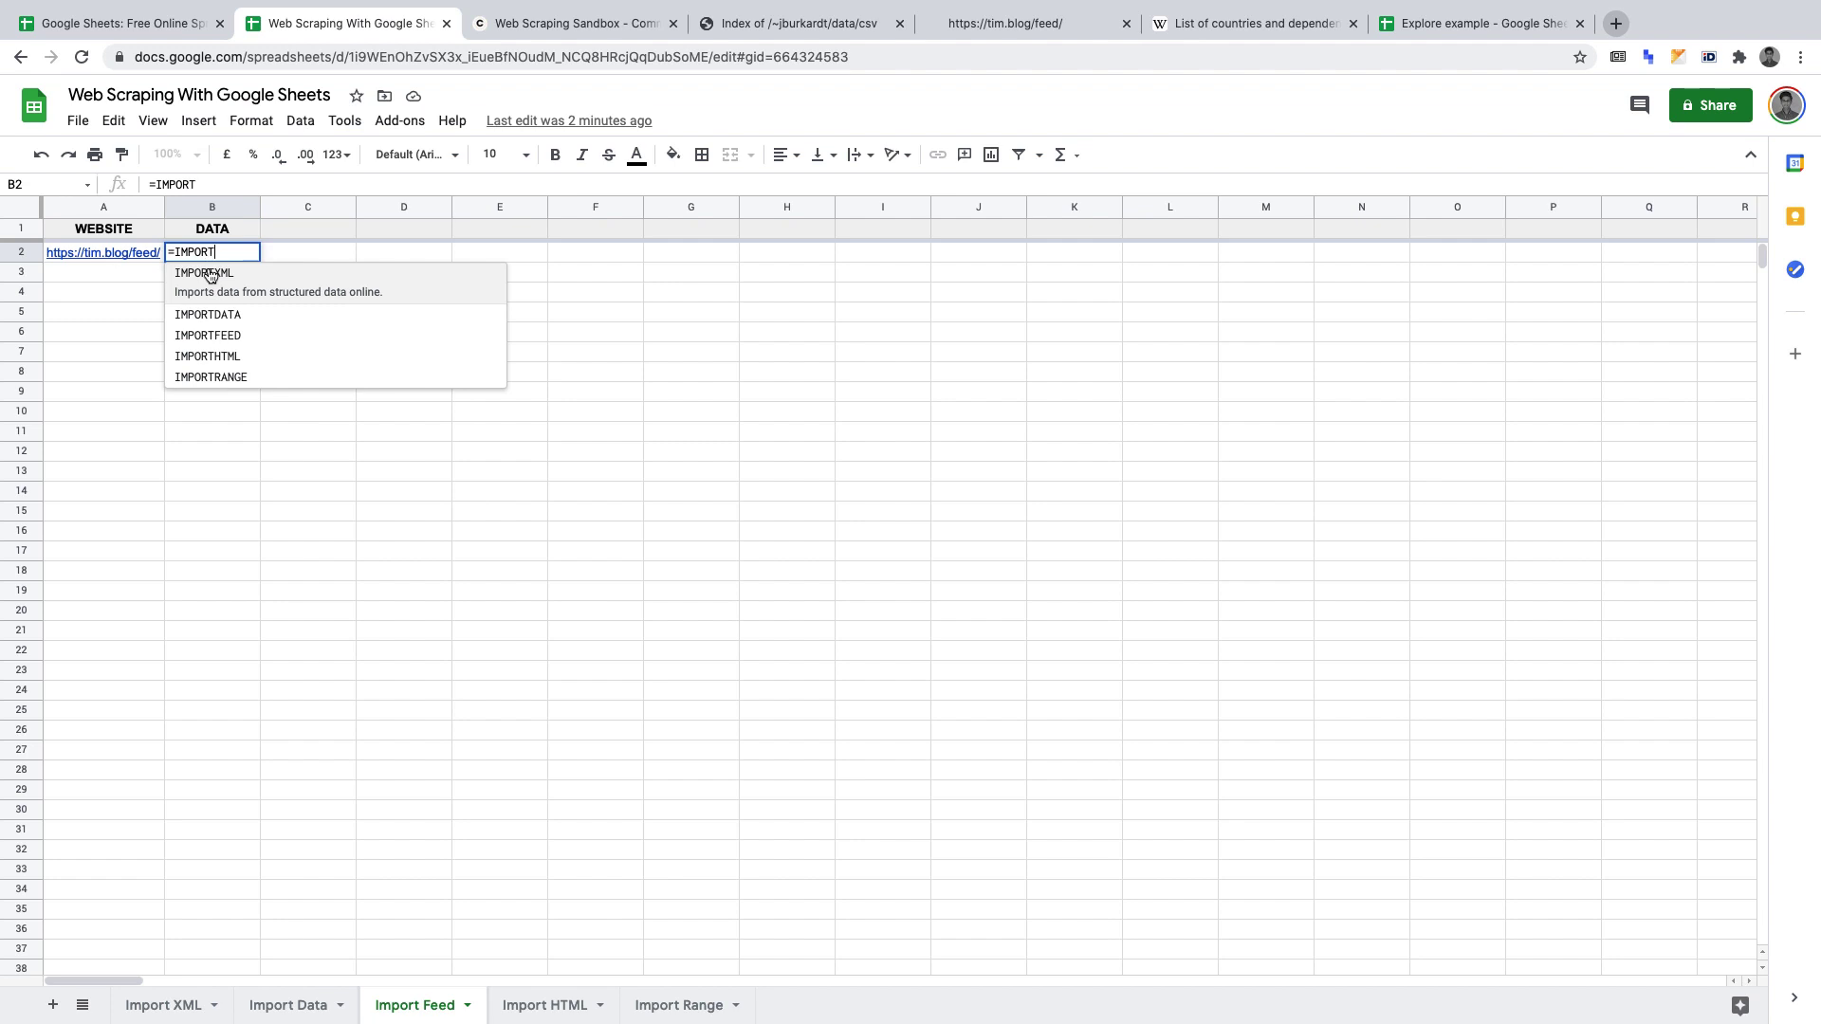
click(216, 332)
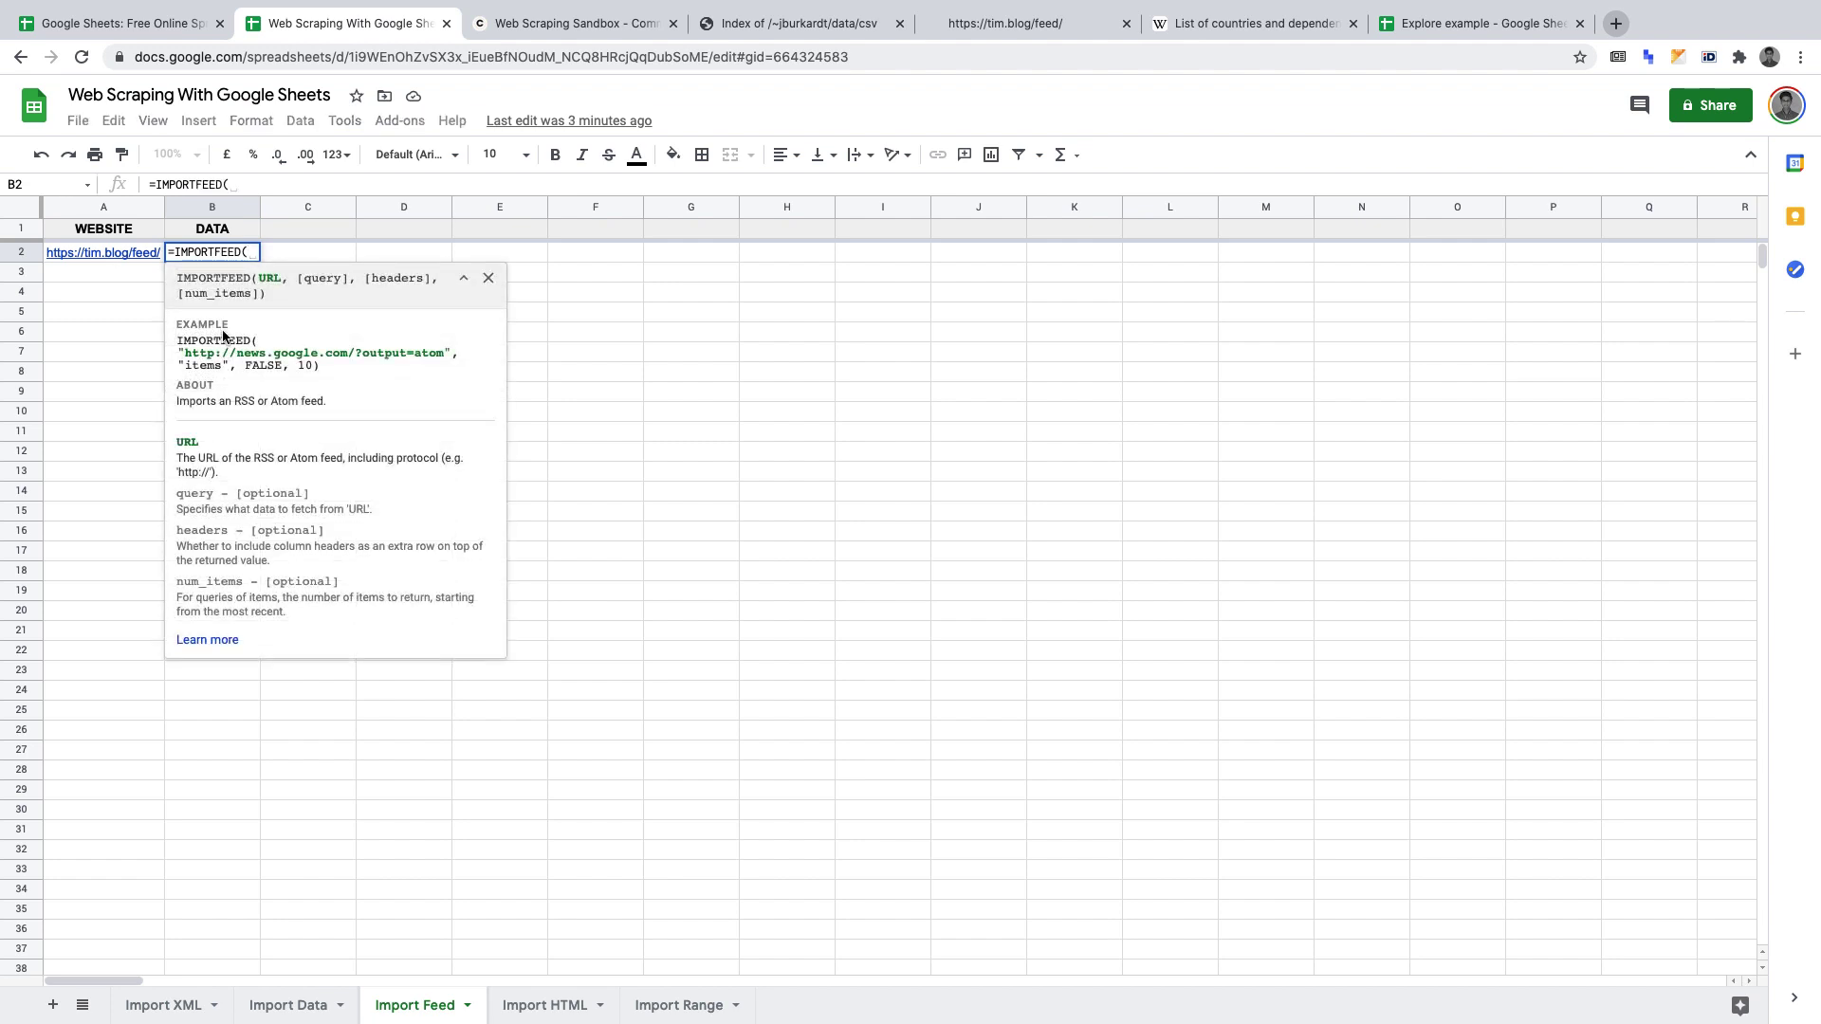
text())
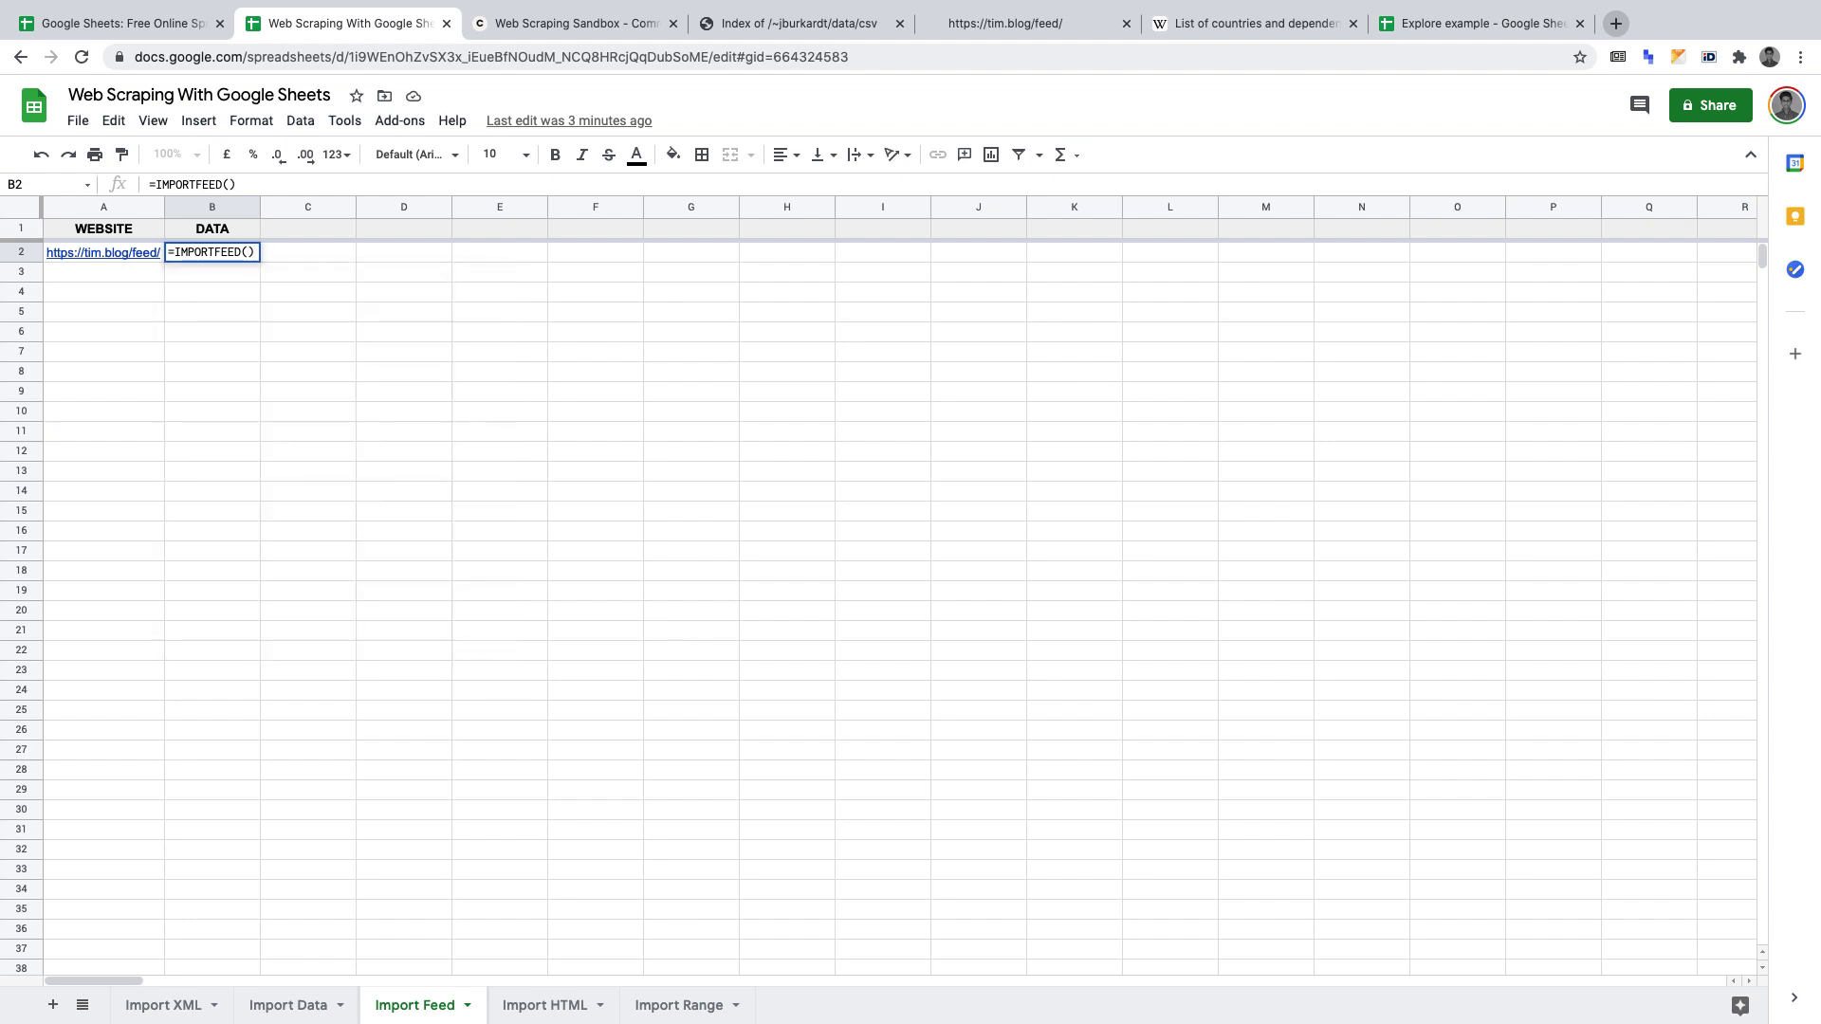
key(Left)
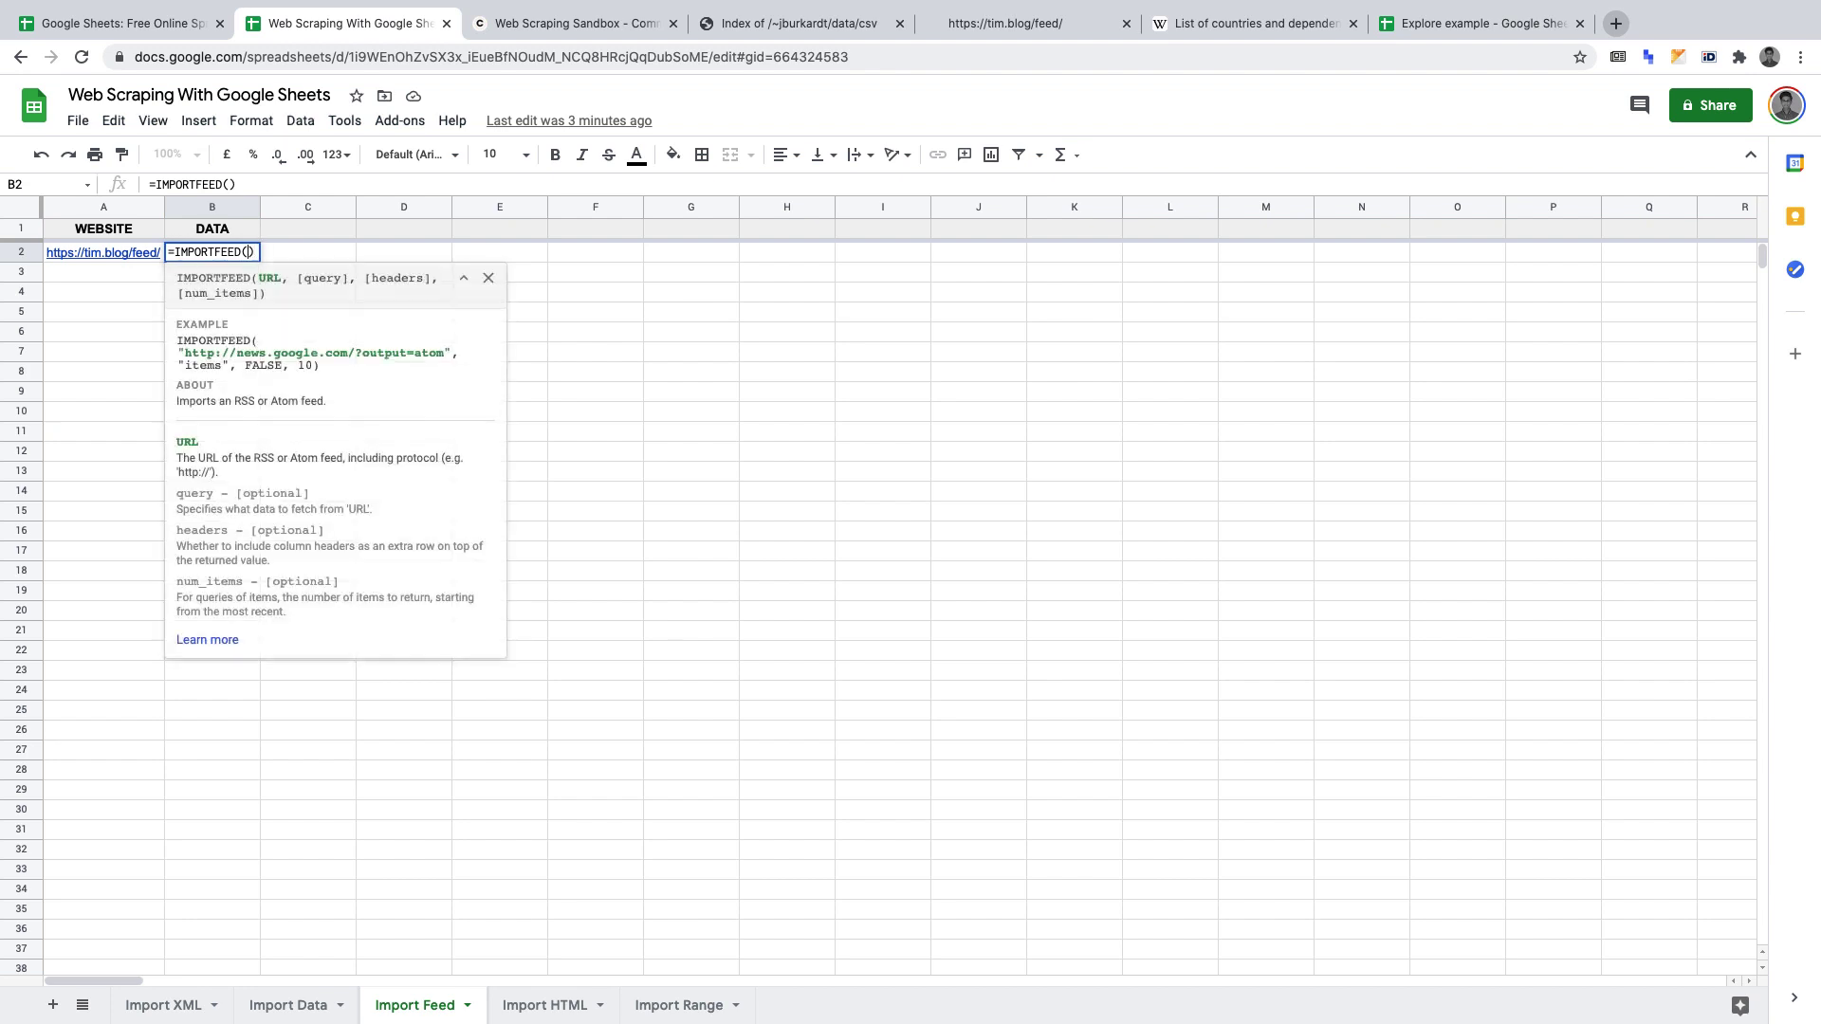
text(A2)
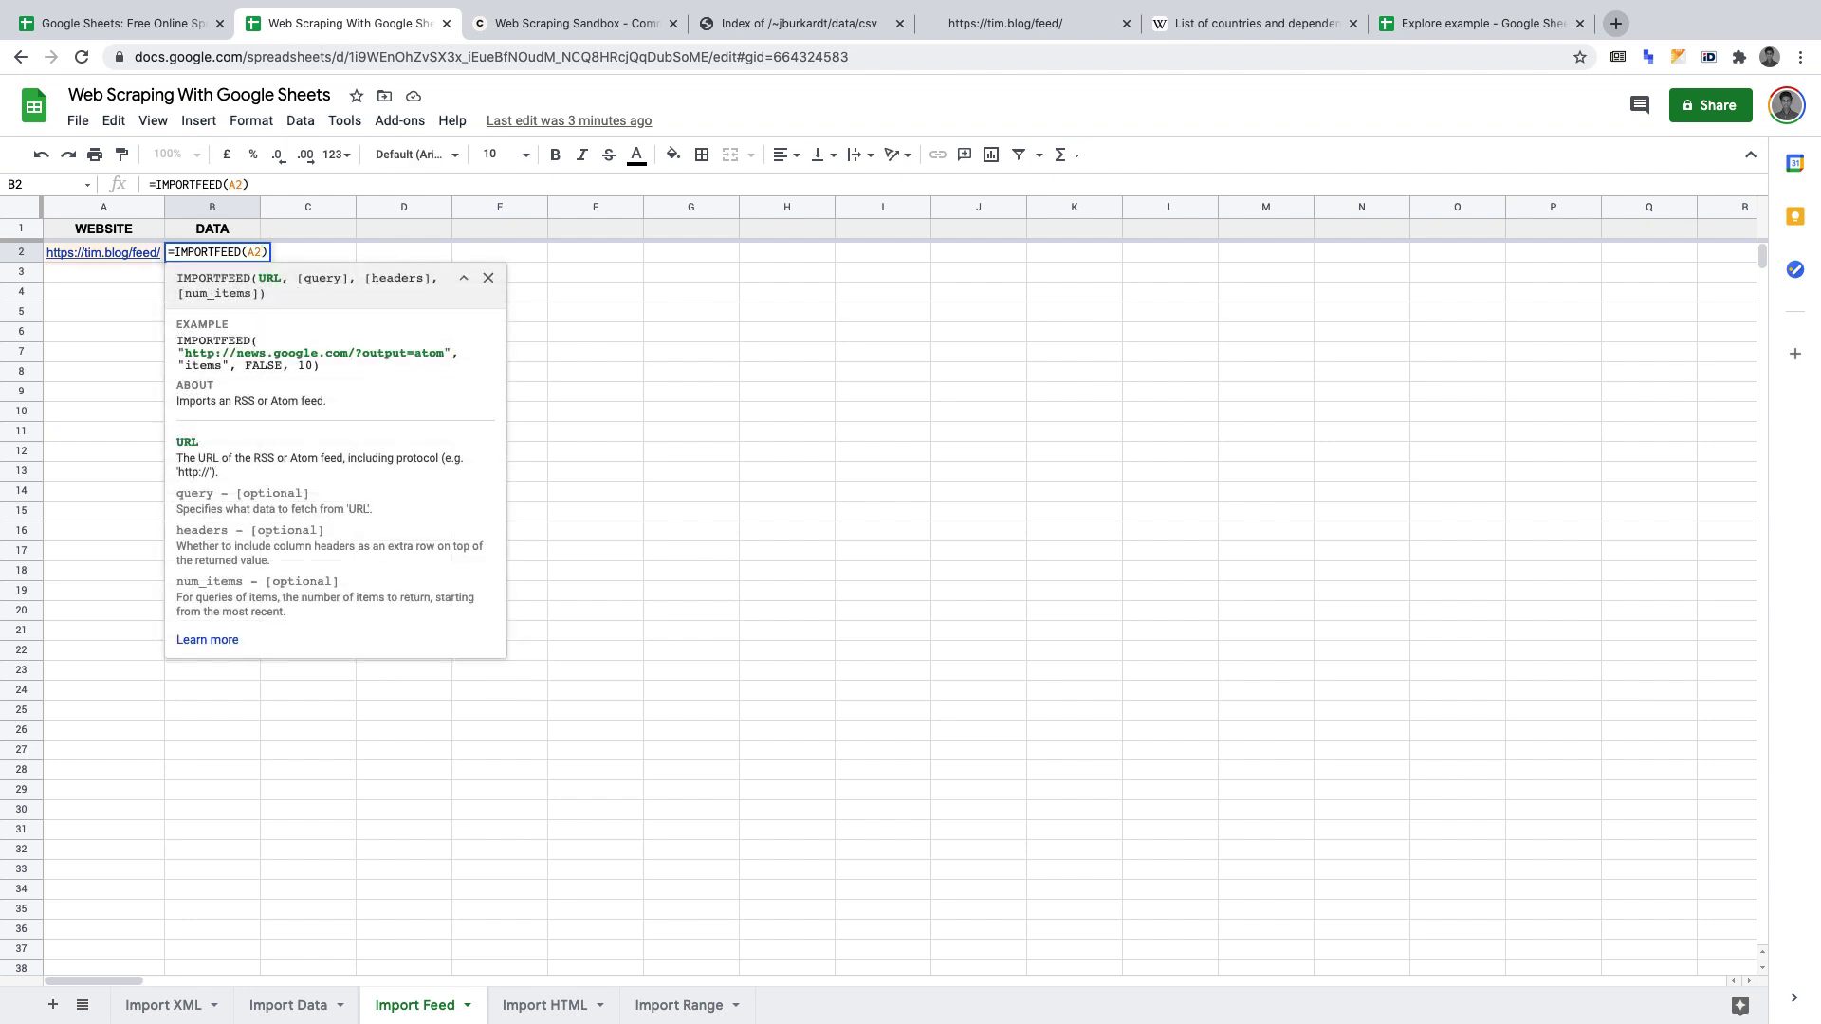
- Complete the IMPORTFEED formula with the query "items title", headers set to TRUE and 10 items
text(,)
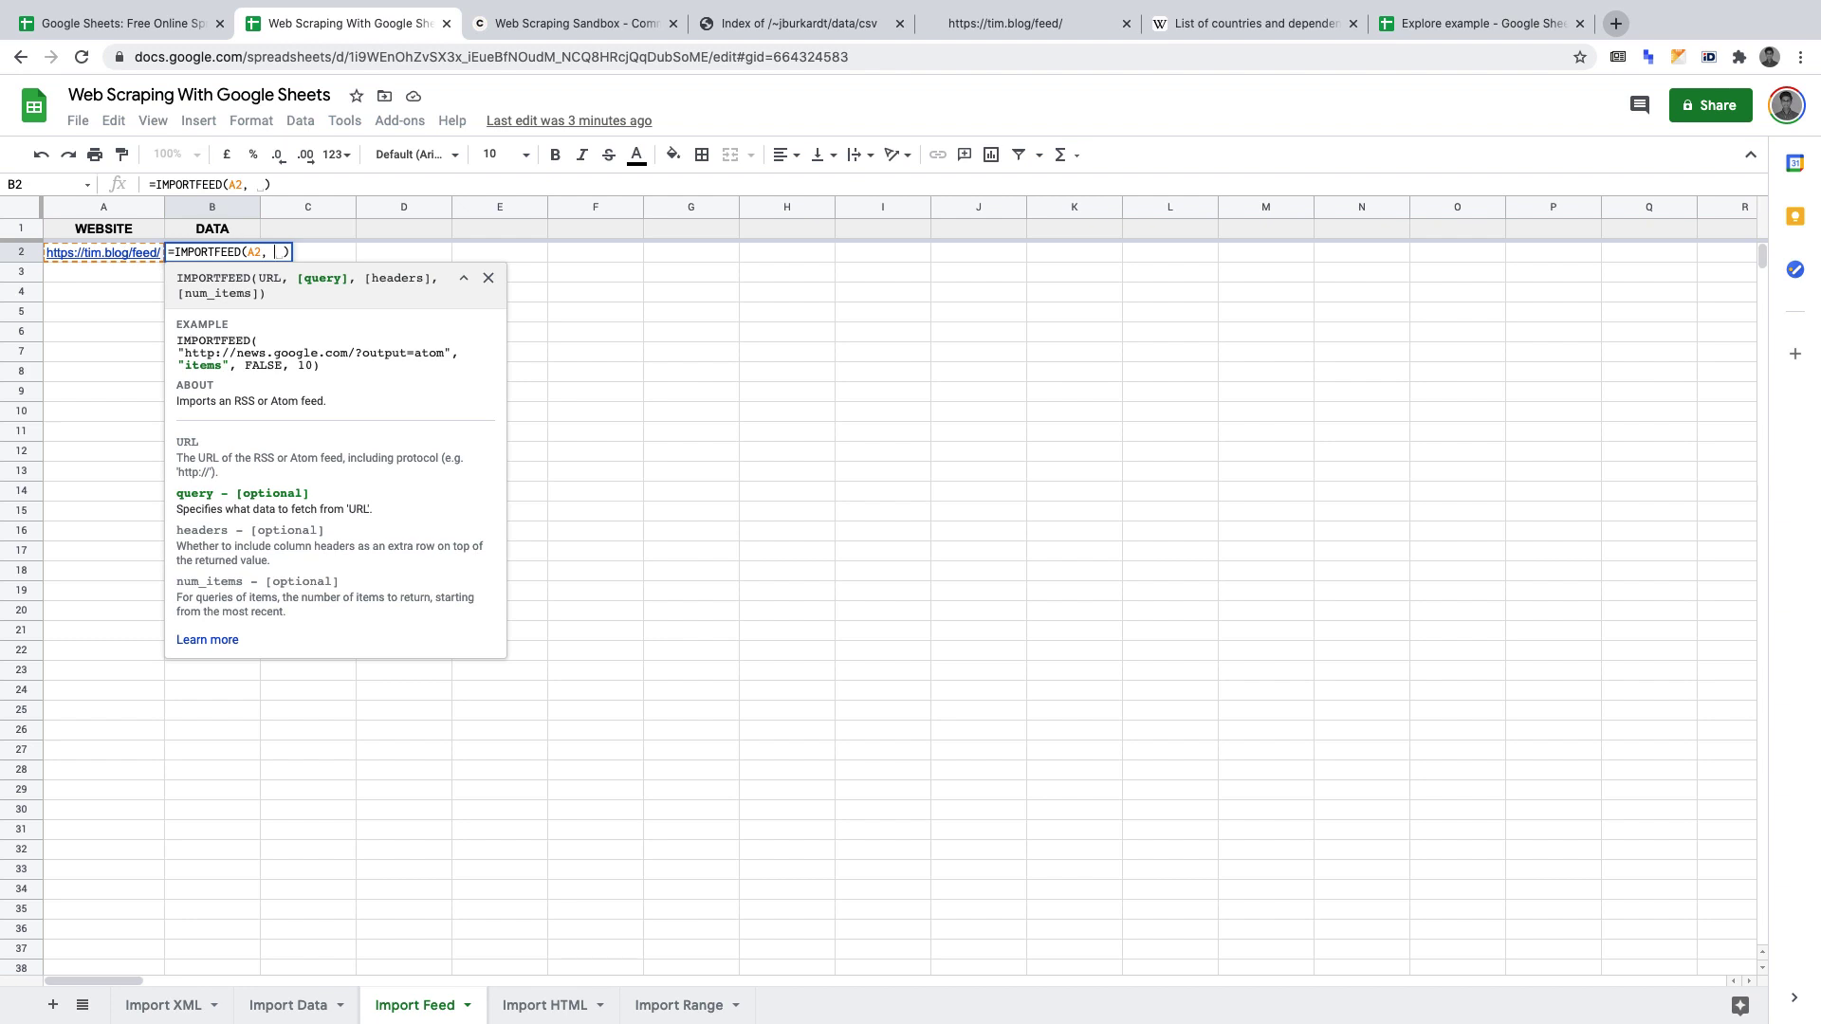
text("")
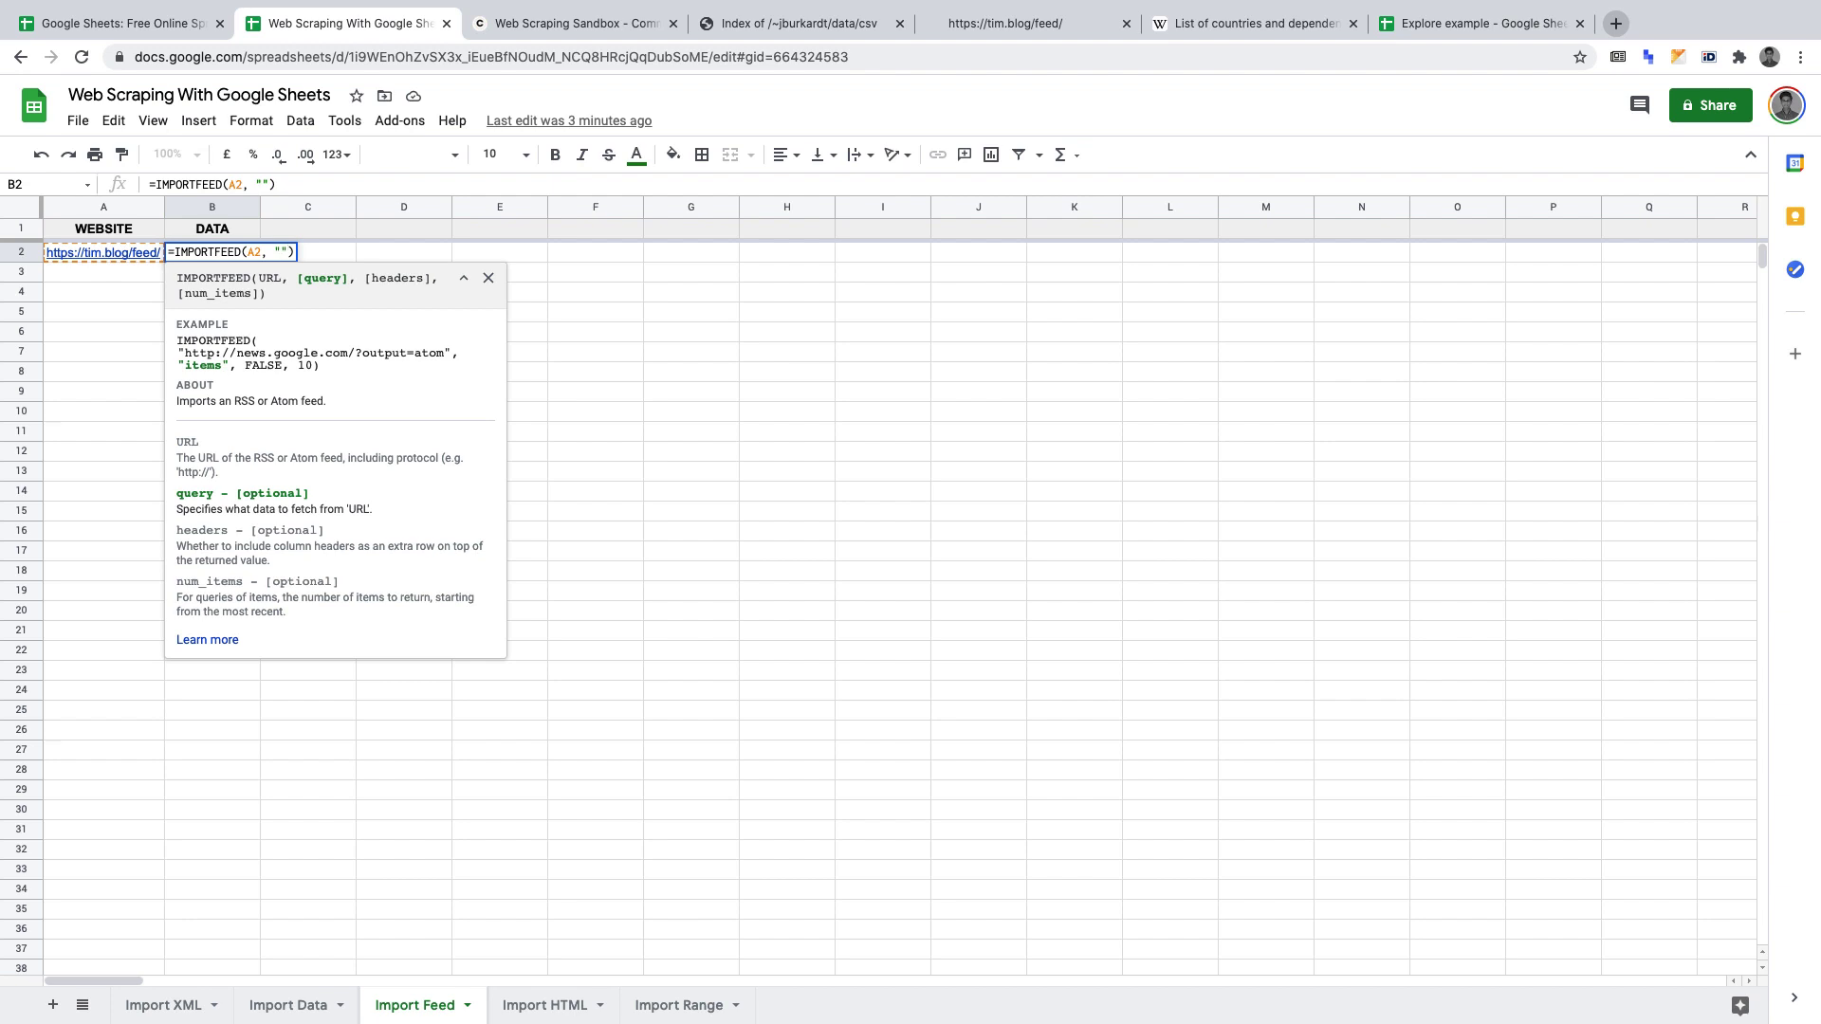
text(items titl)
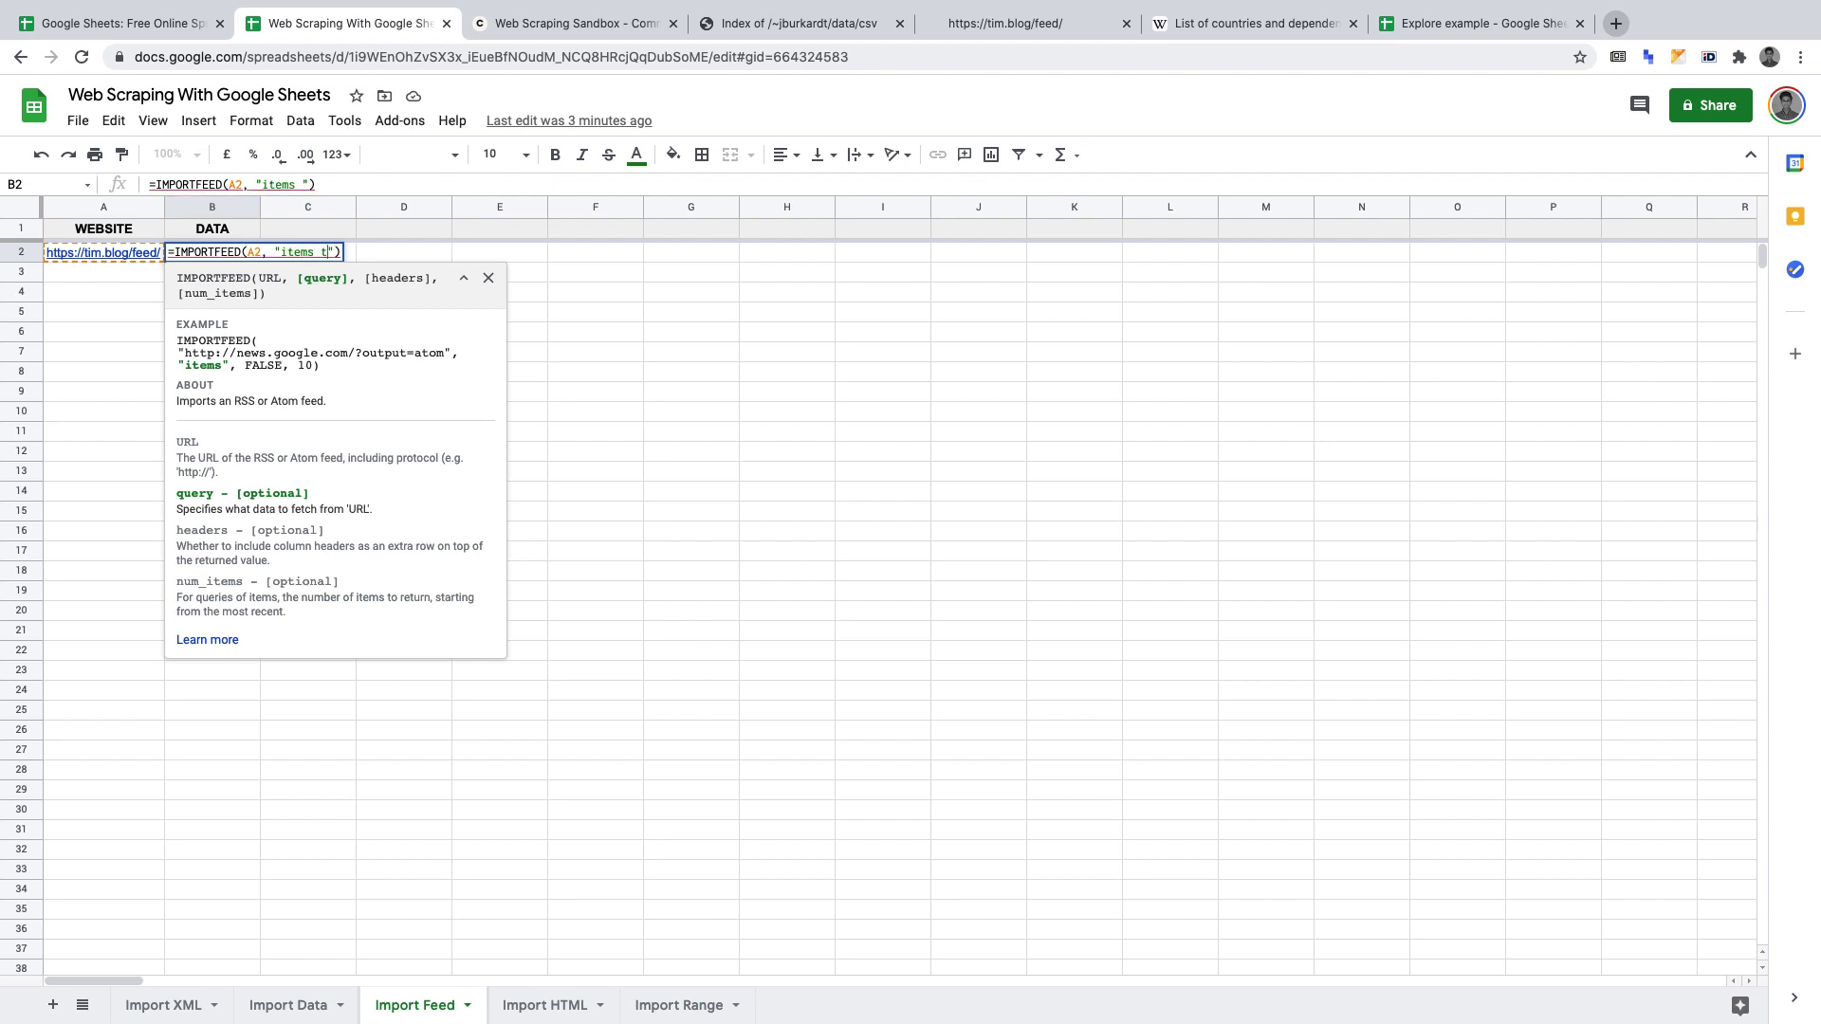
text(e)
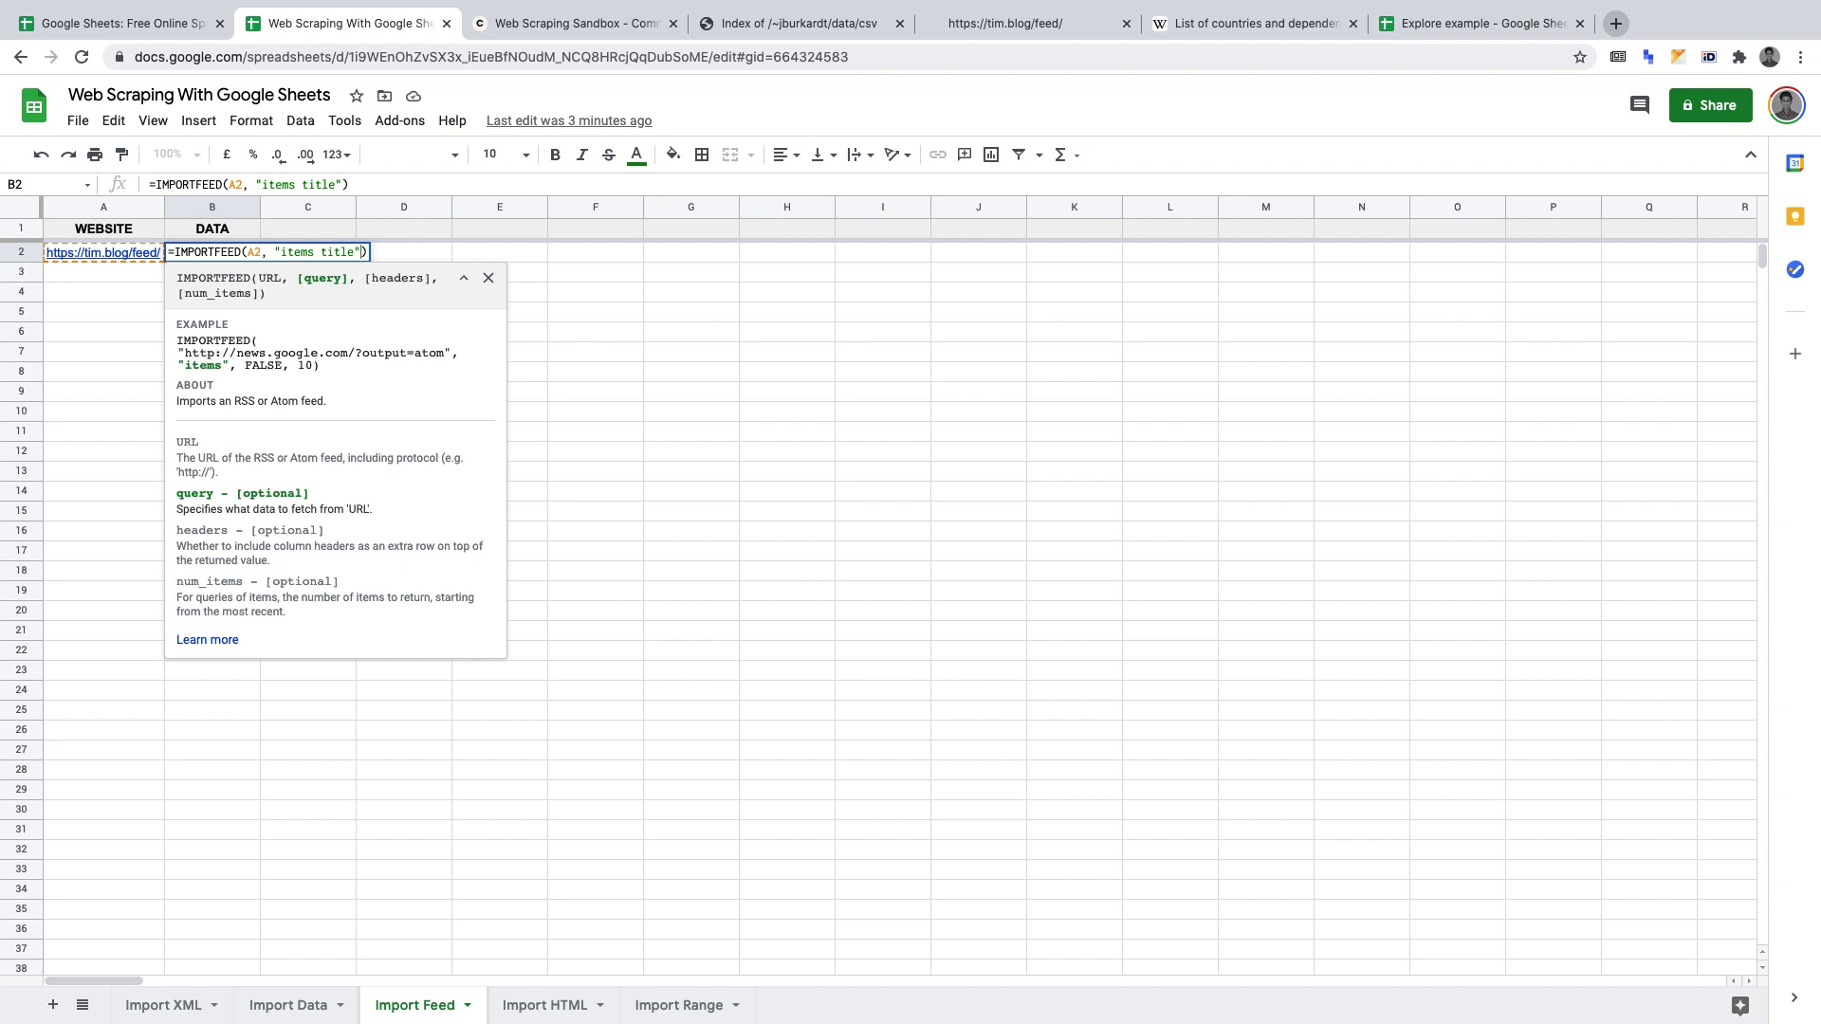
text(,)
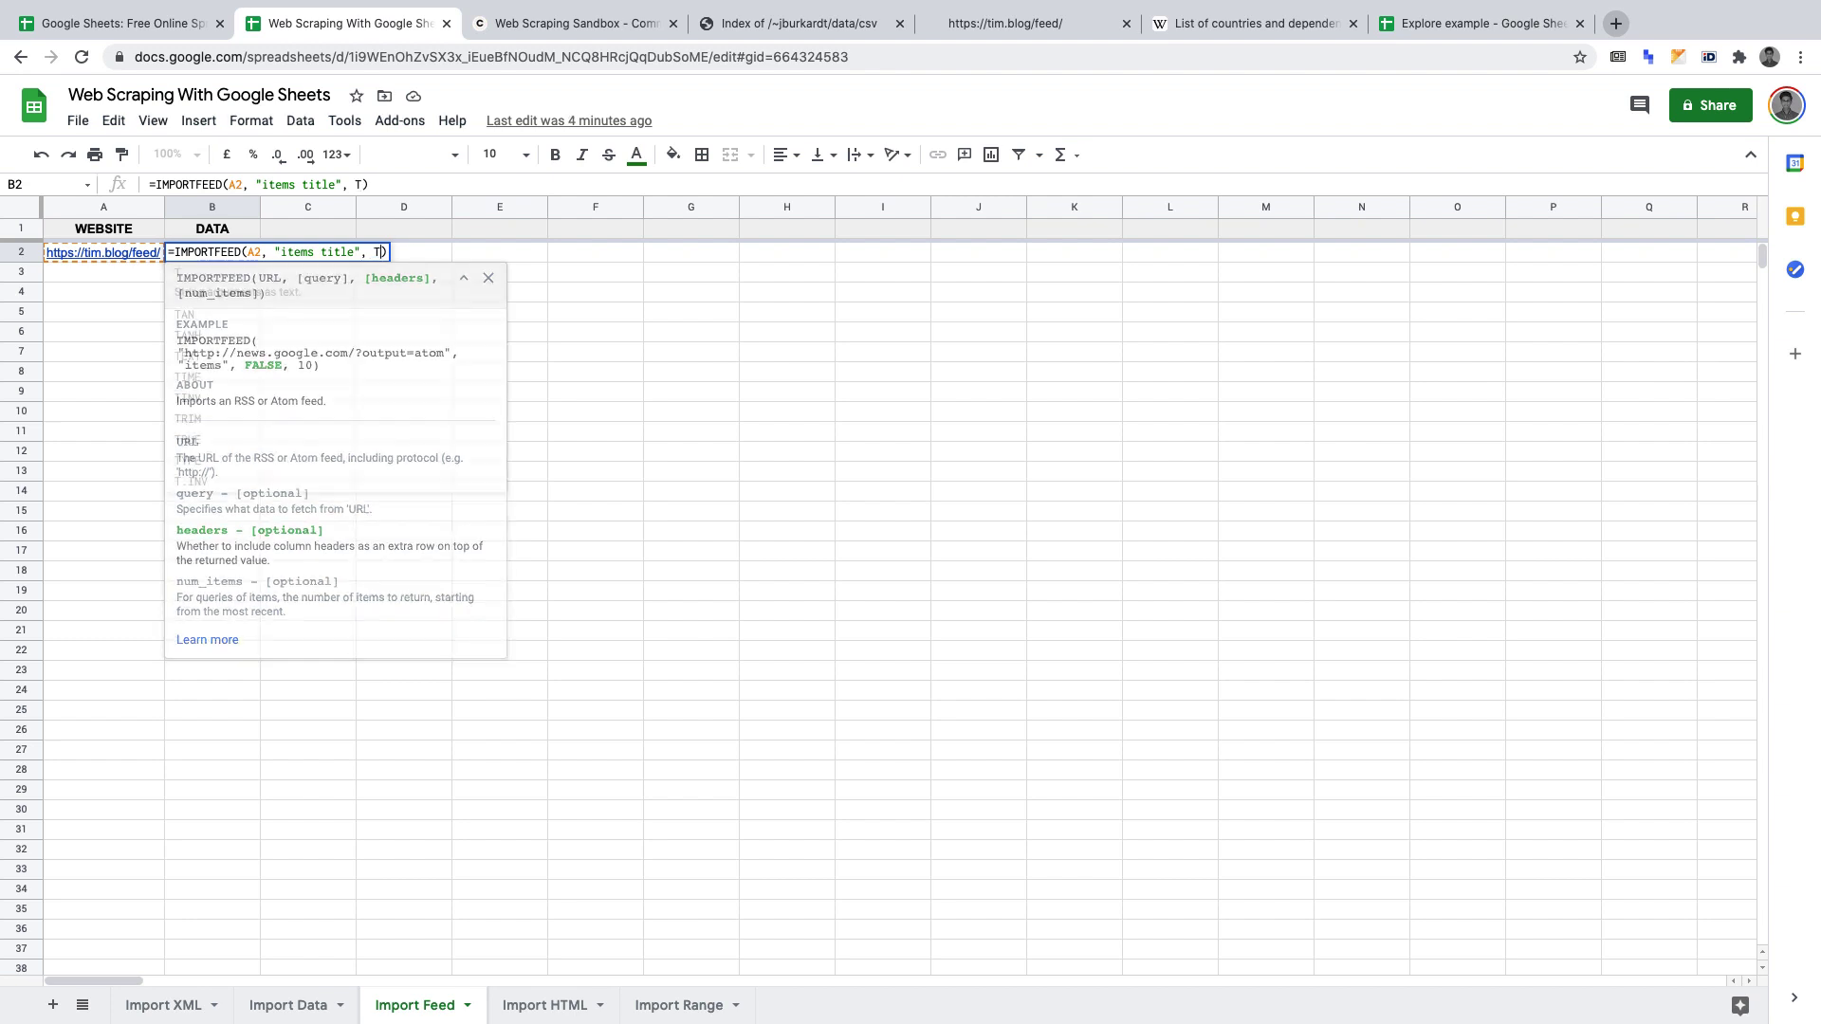
text(TRUE)
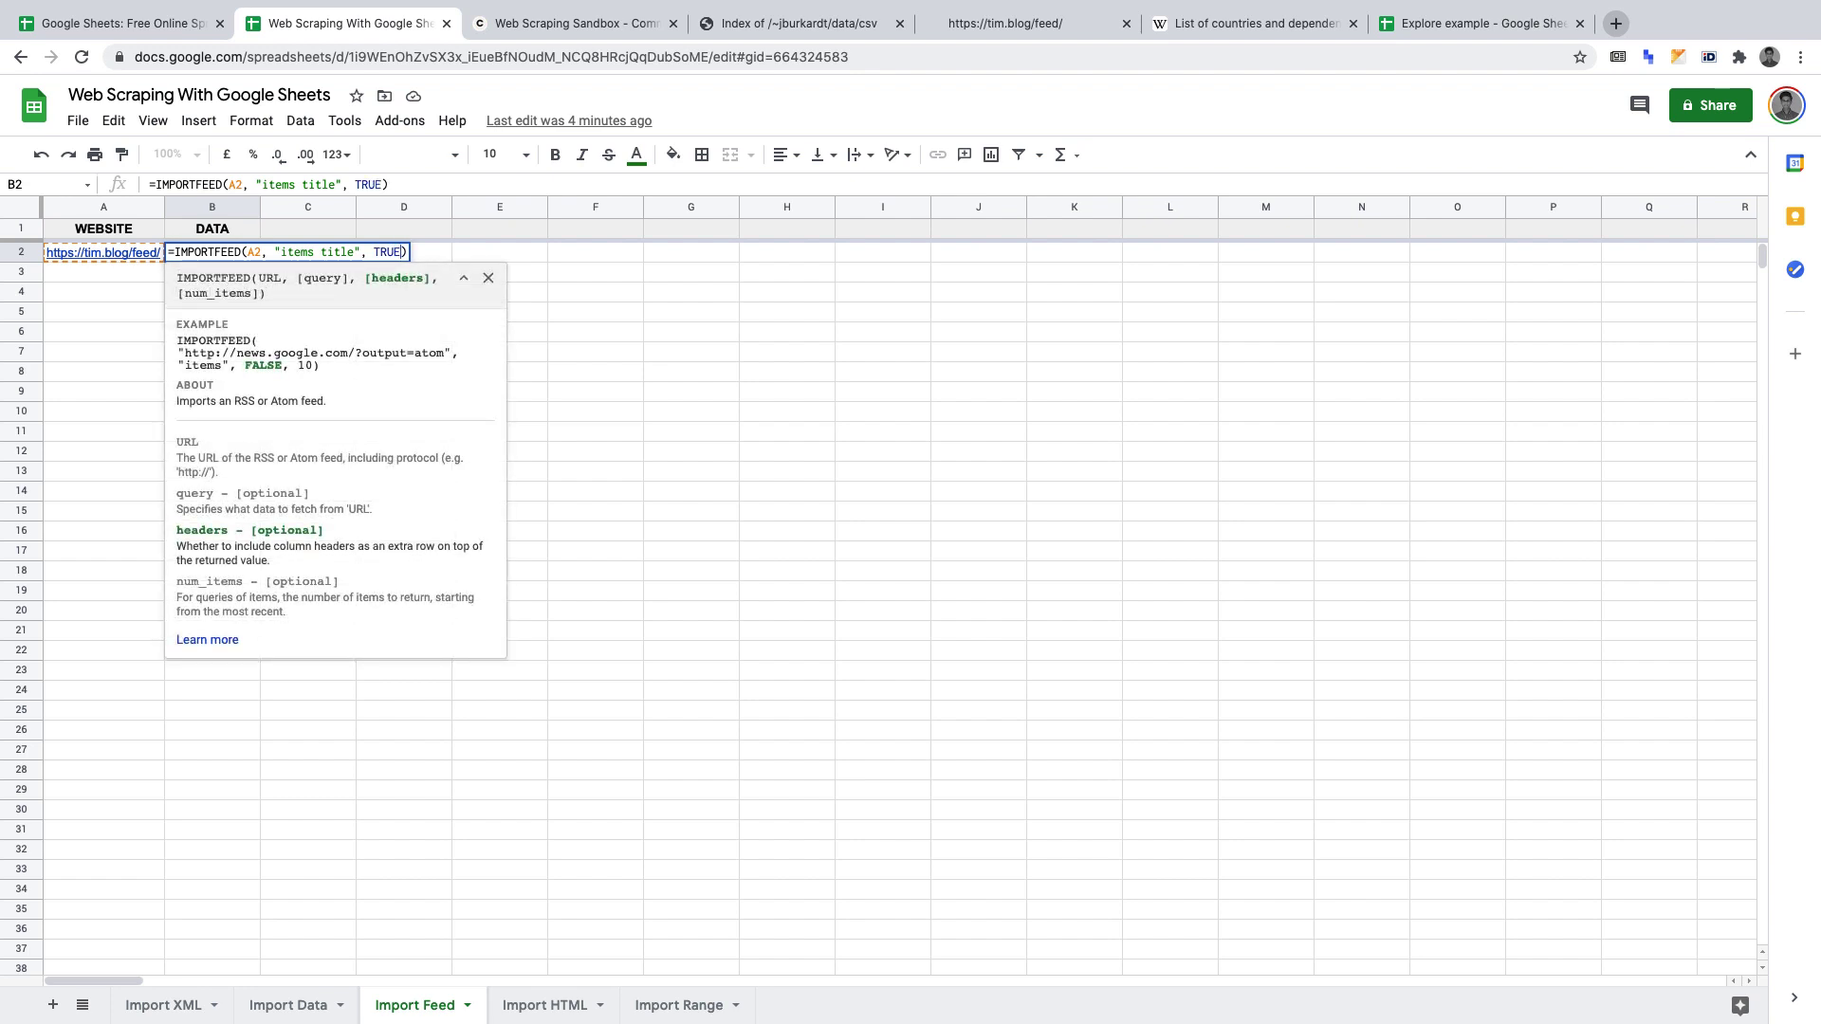
text(, 10)
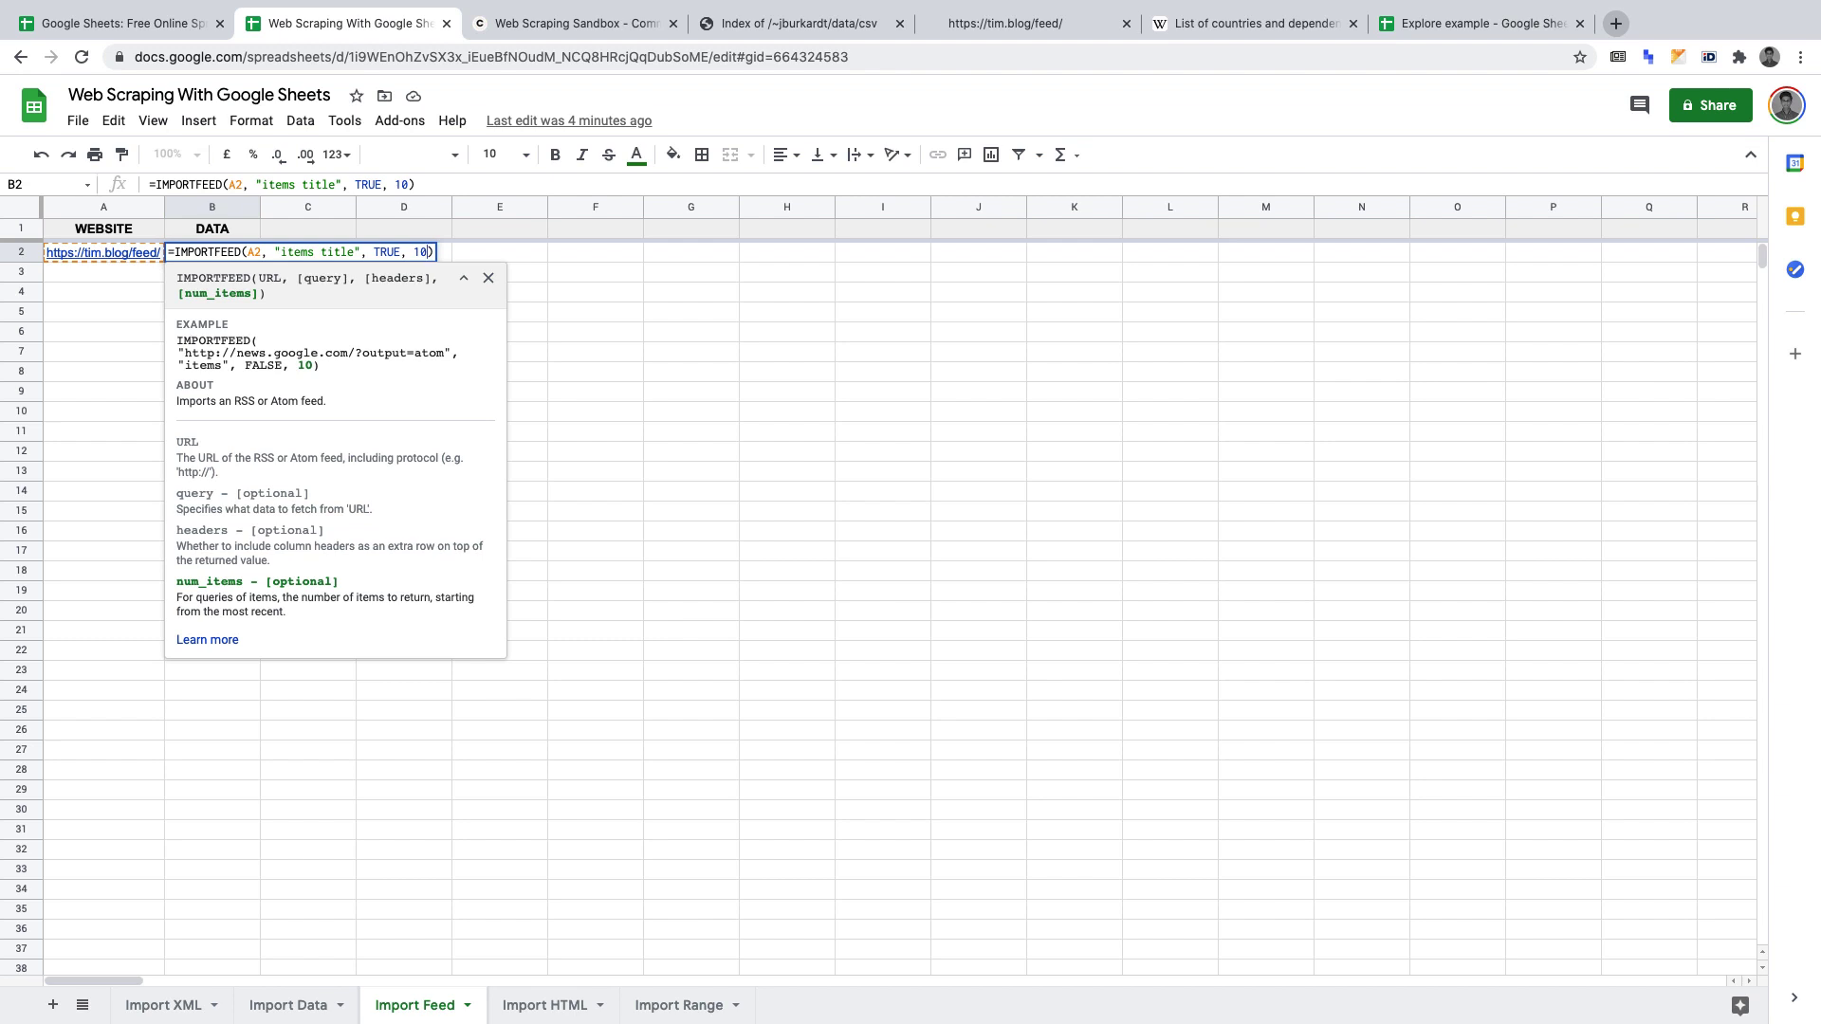
key(Return)
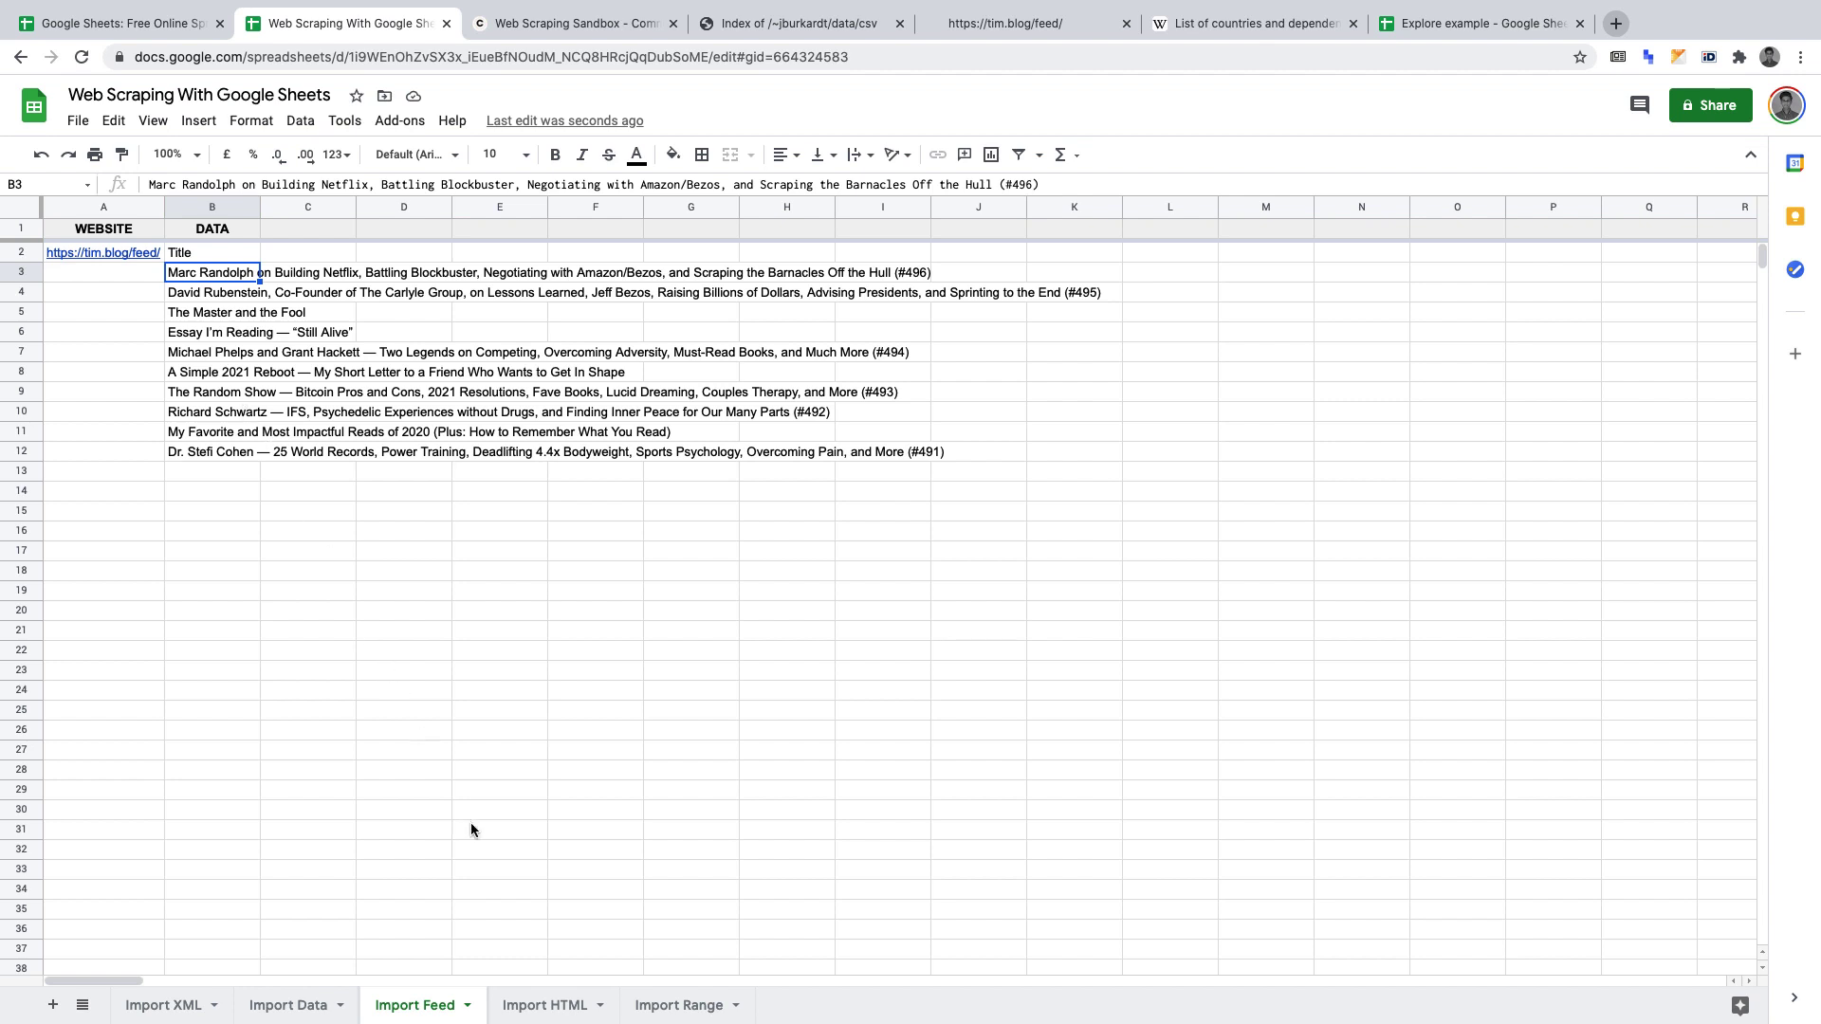
- Open the Import HTML sheet and examine the population table on its linked Wikipedia page of countries and dependencies
click(545, 1006)
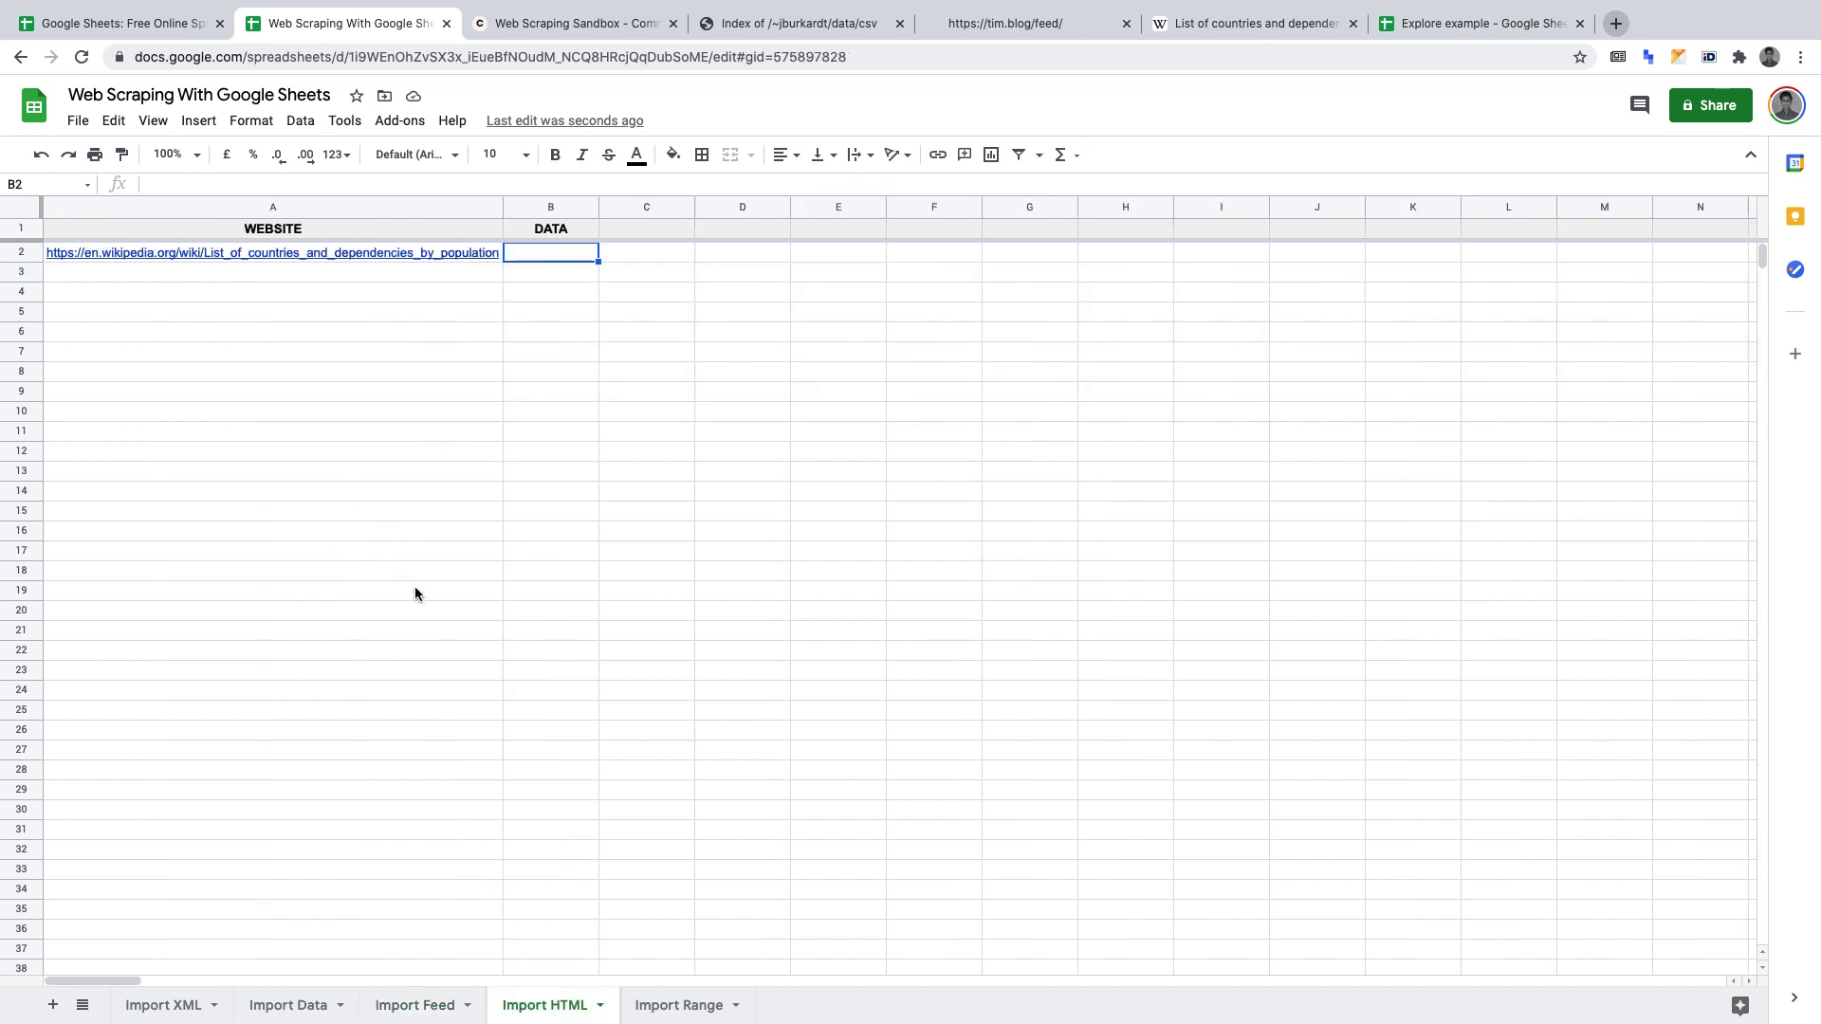
click(558, 571)
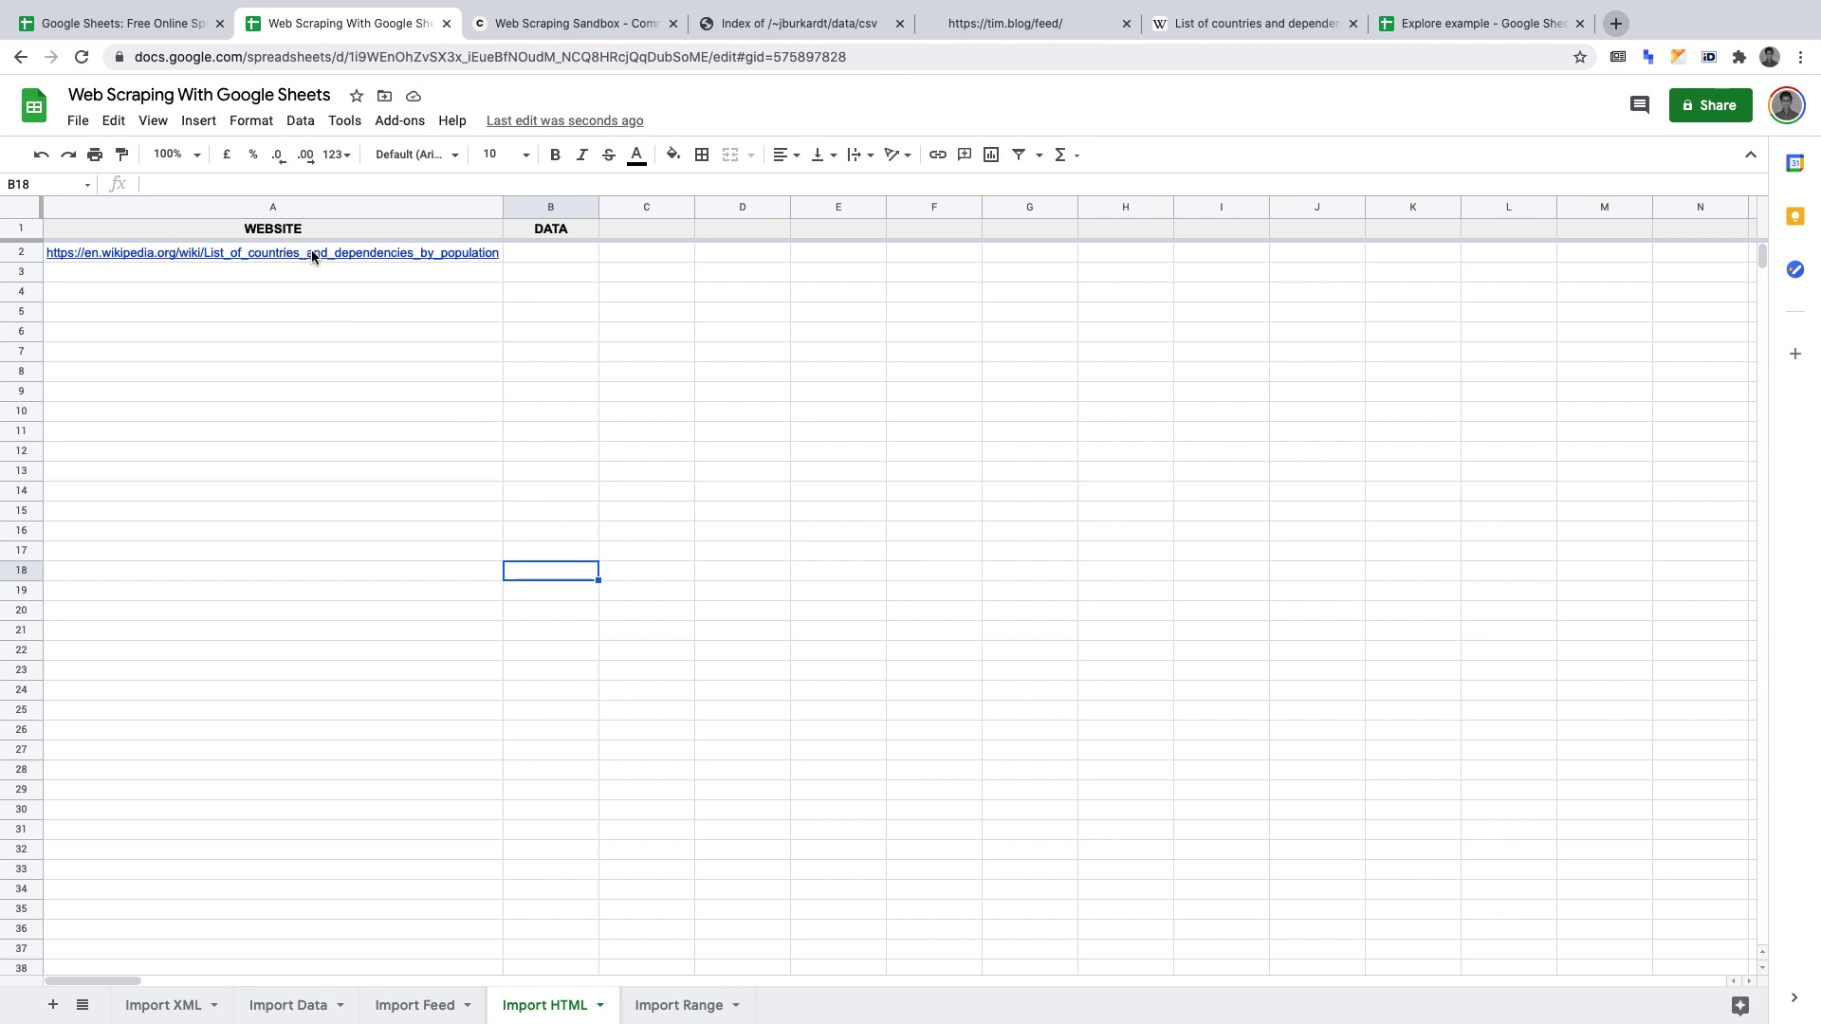
mouse_move(377, 254)
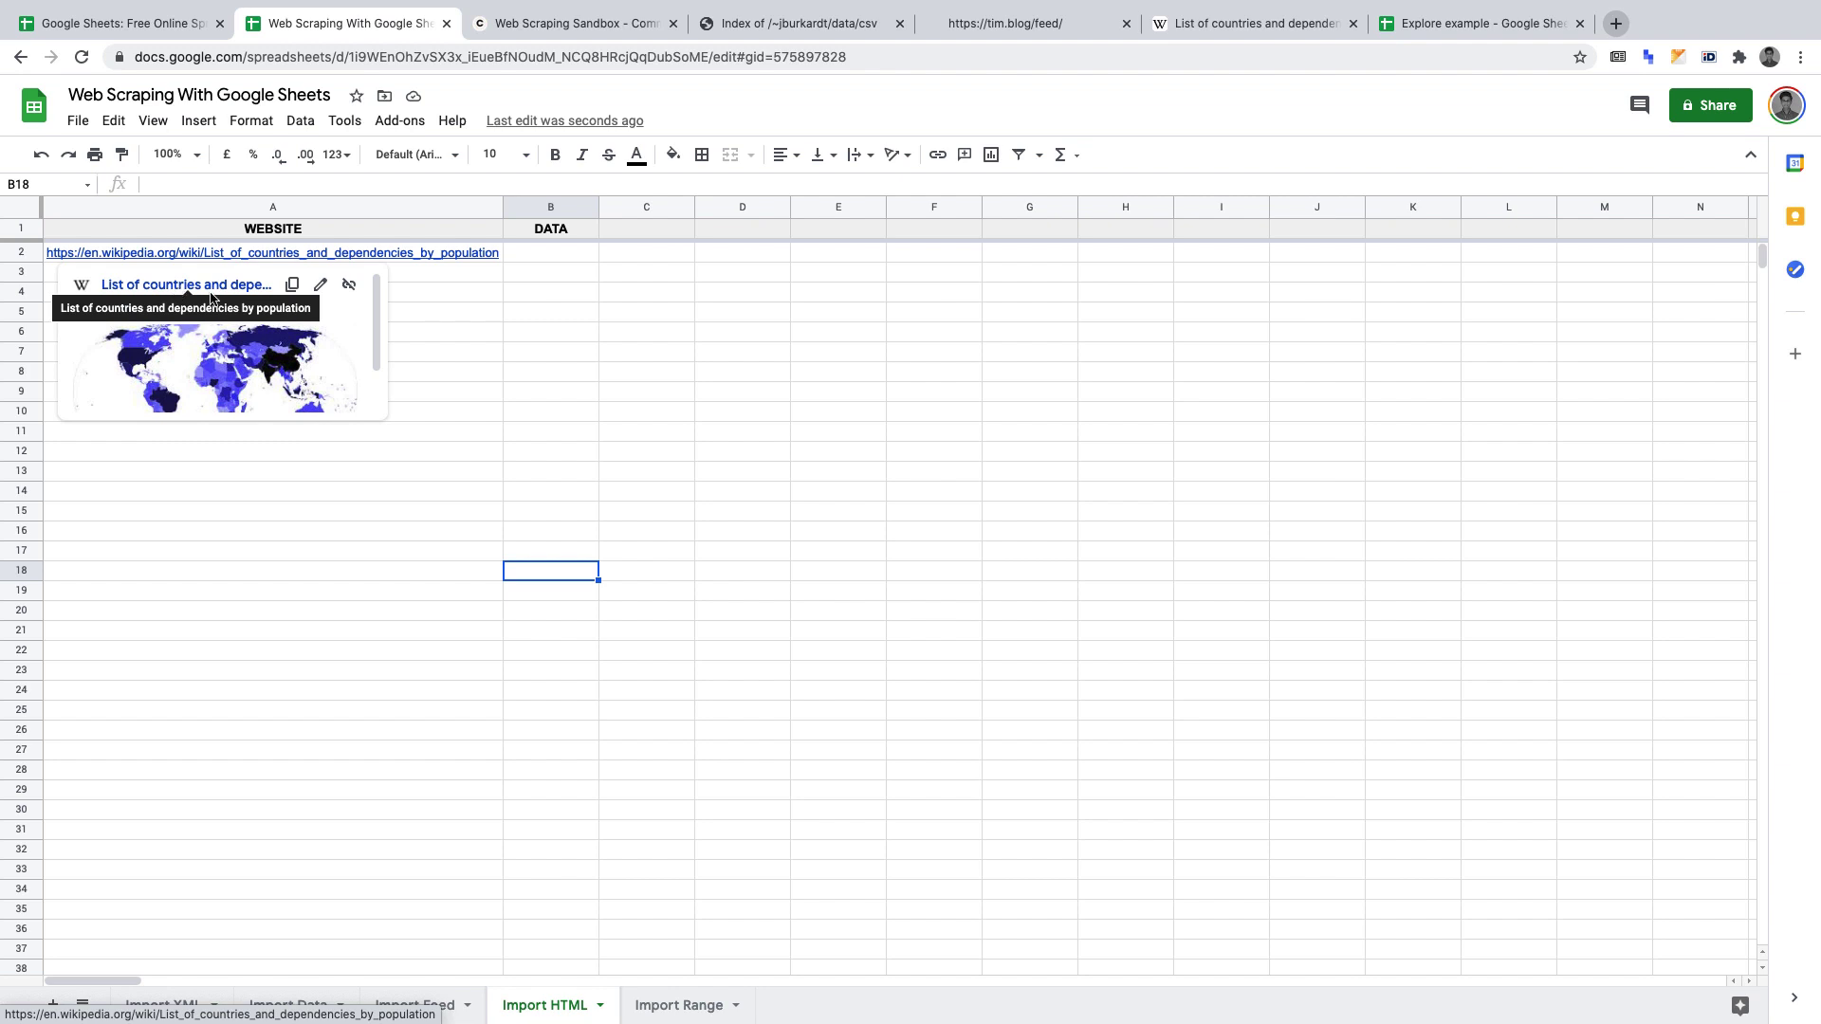
click(1241, 37)
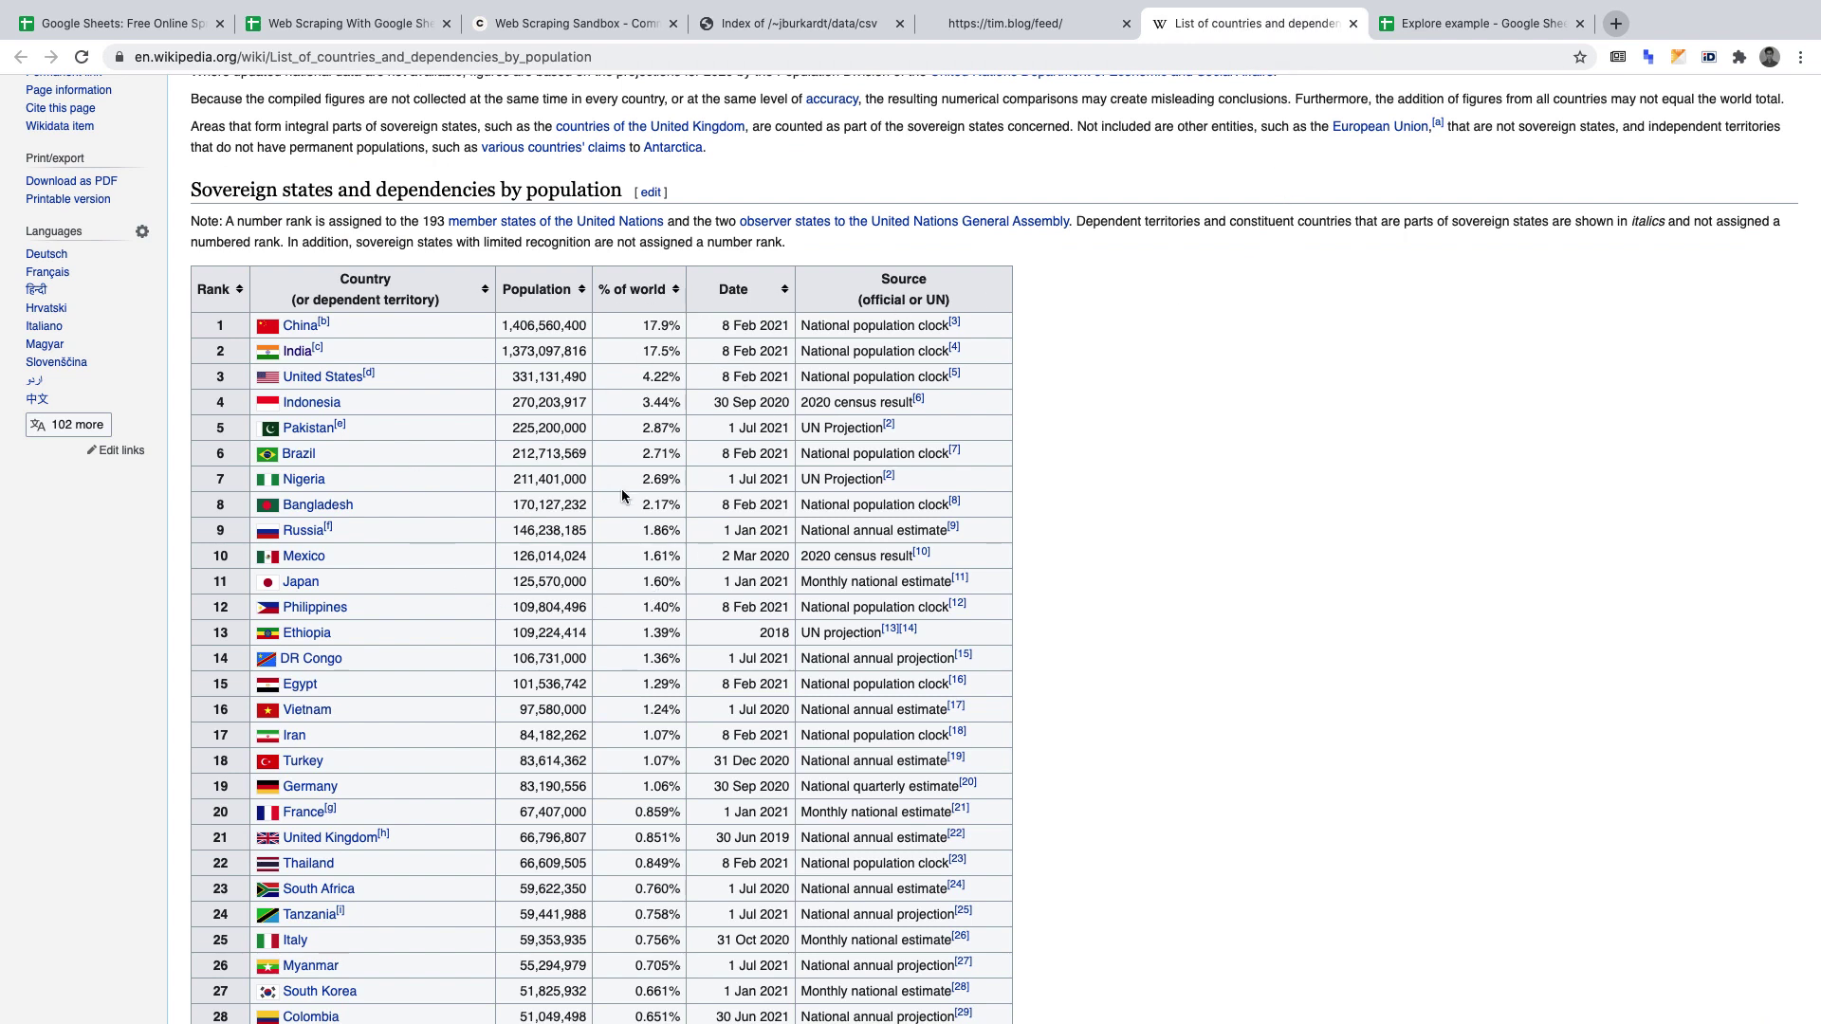
scroll(622, 490, up, 5)
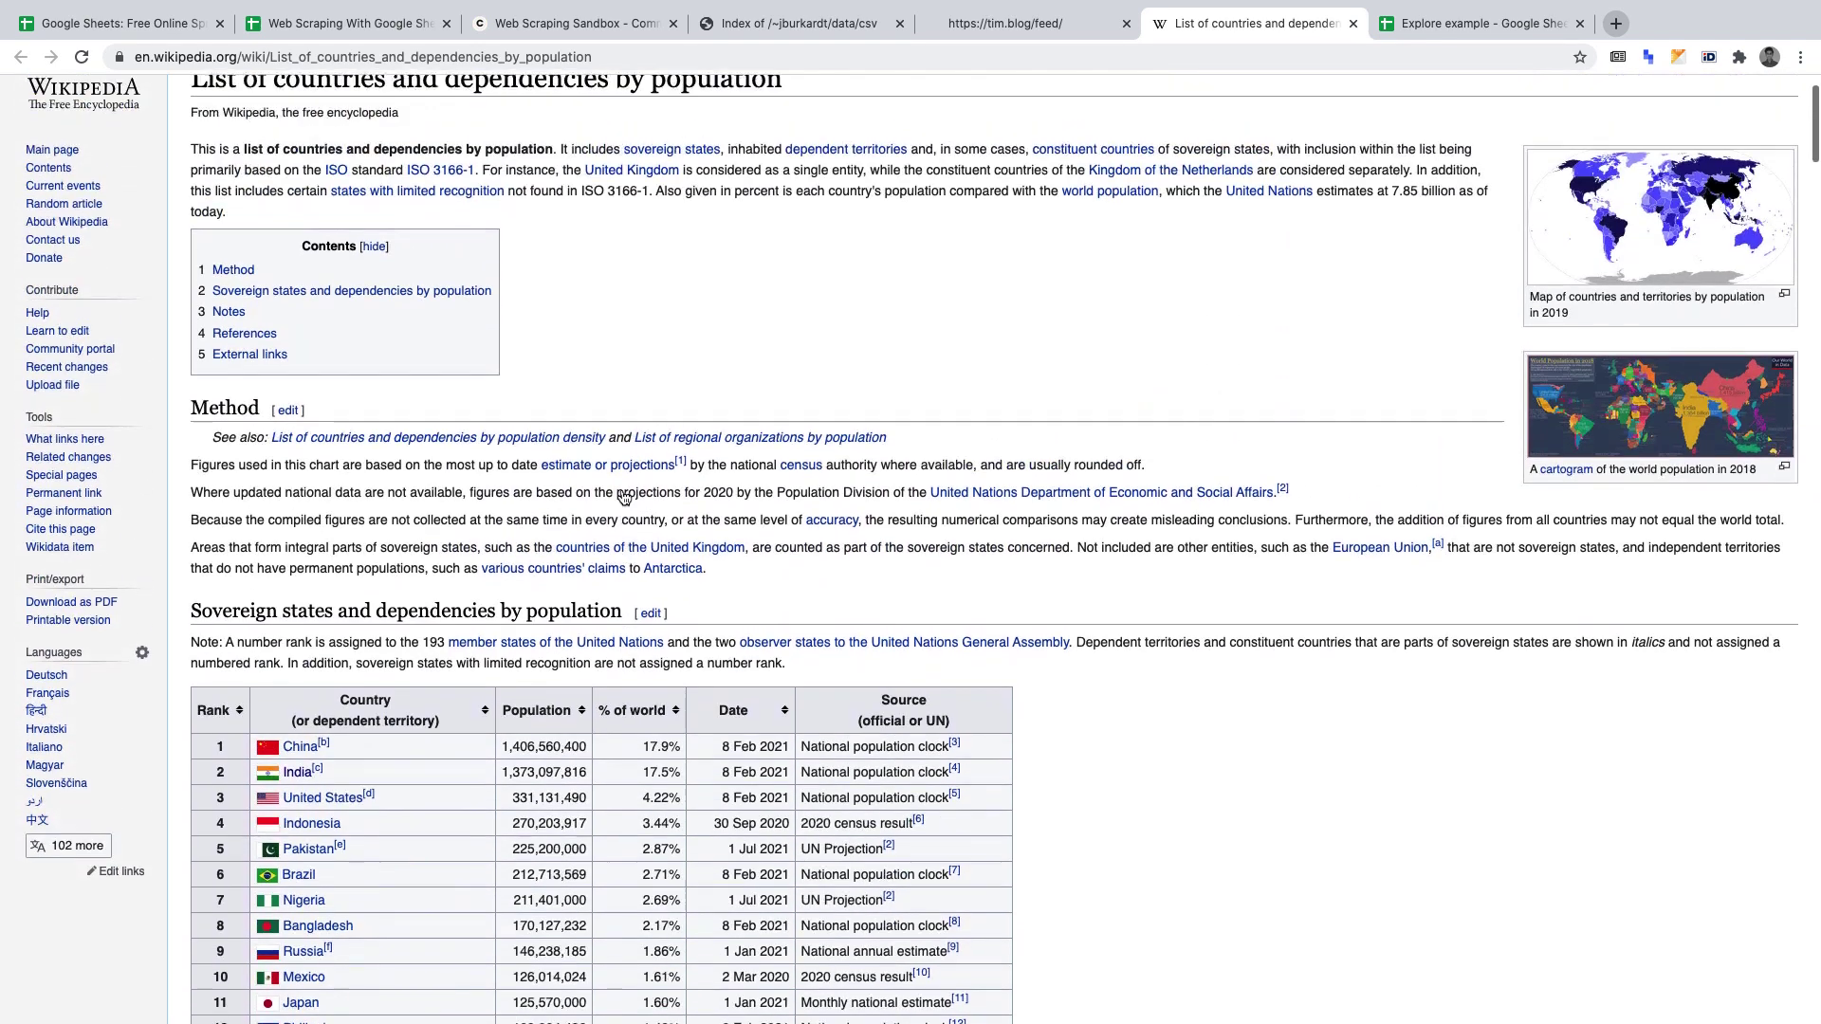
scroll(623, 495, down, 5)
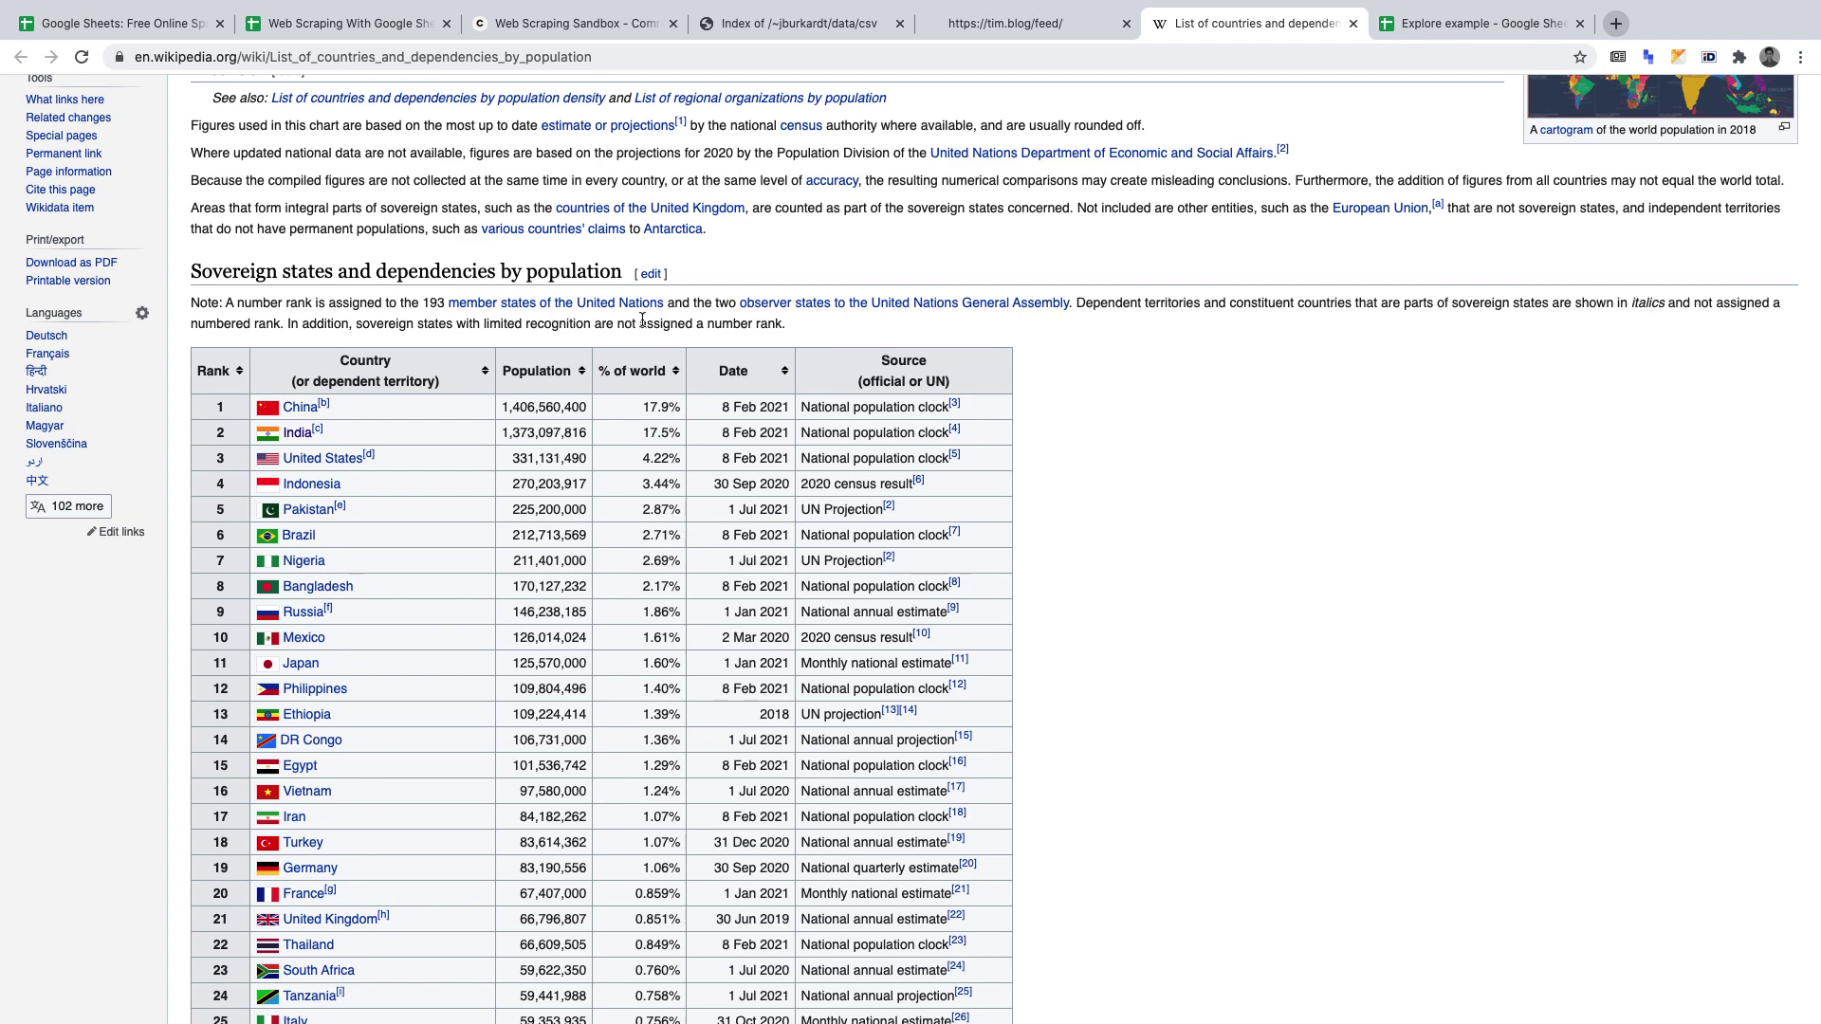
- Start an IMPORTHTML formula in cell B2 of the Import HTML sheet with A2 as its URL argument
click(351, 27)
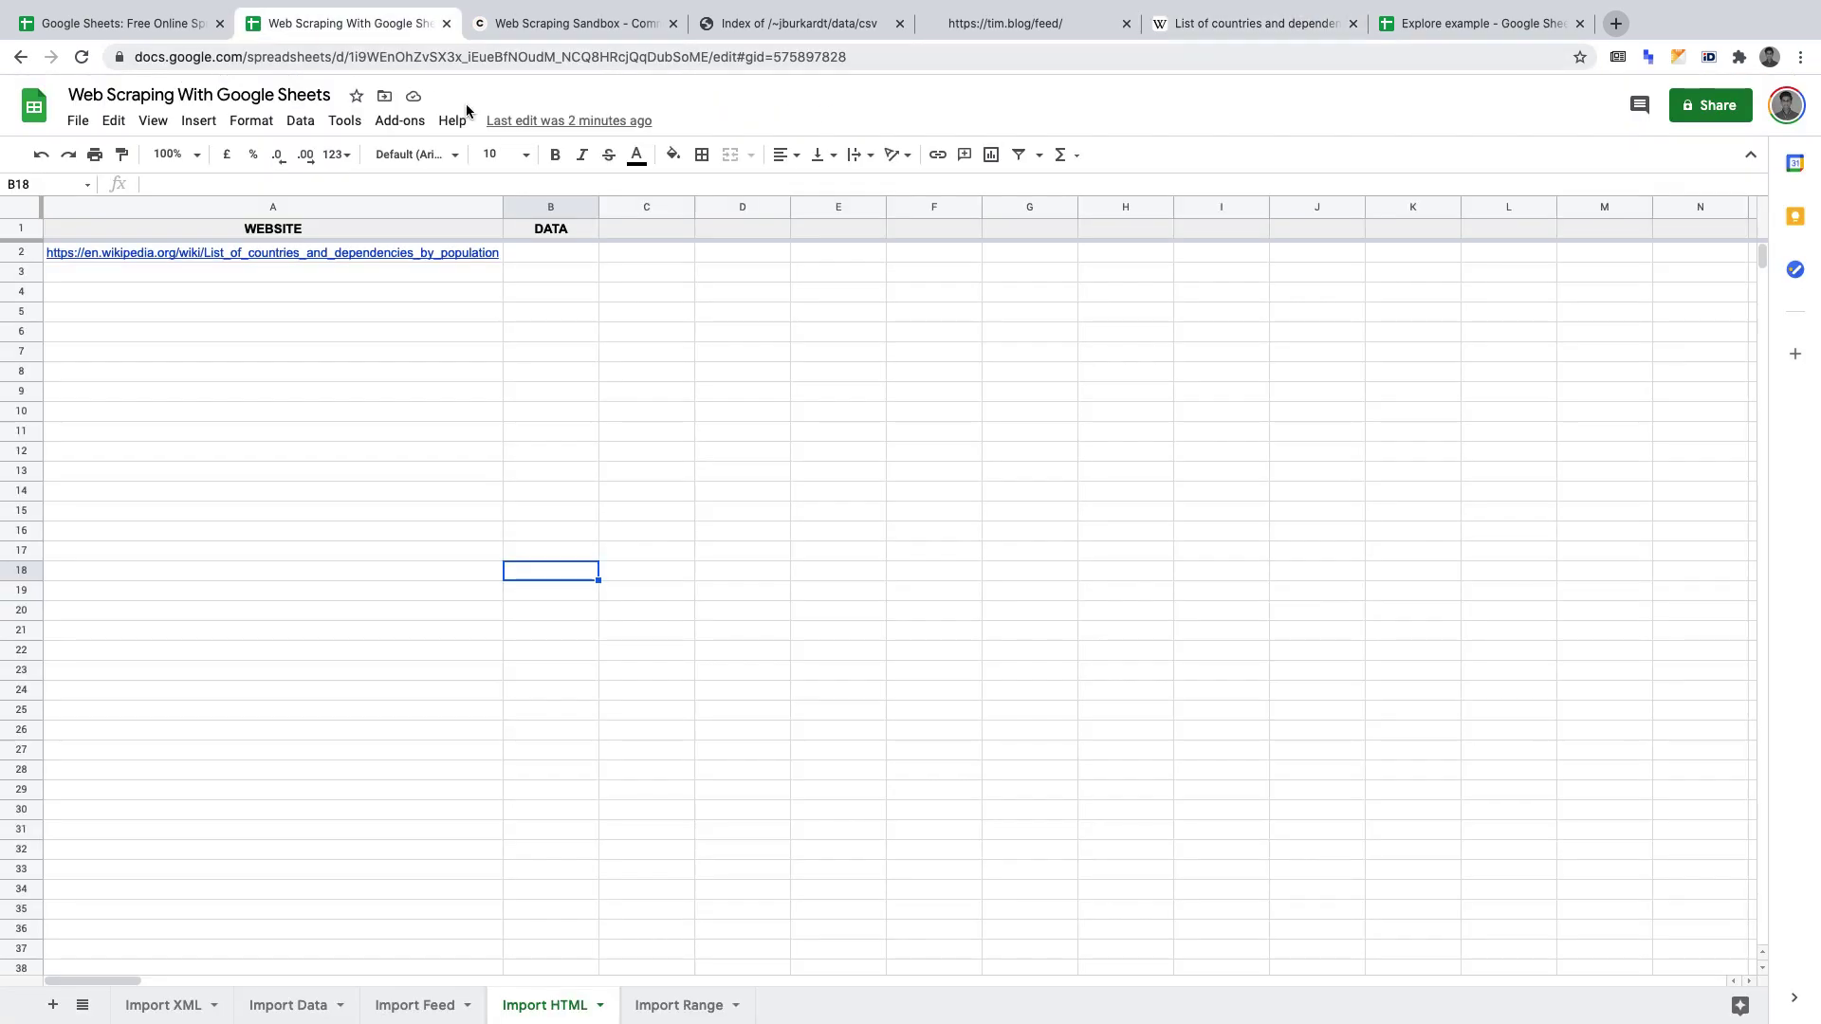
click(565, 248)
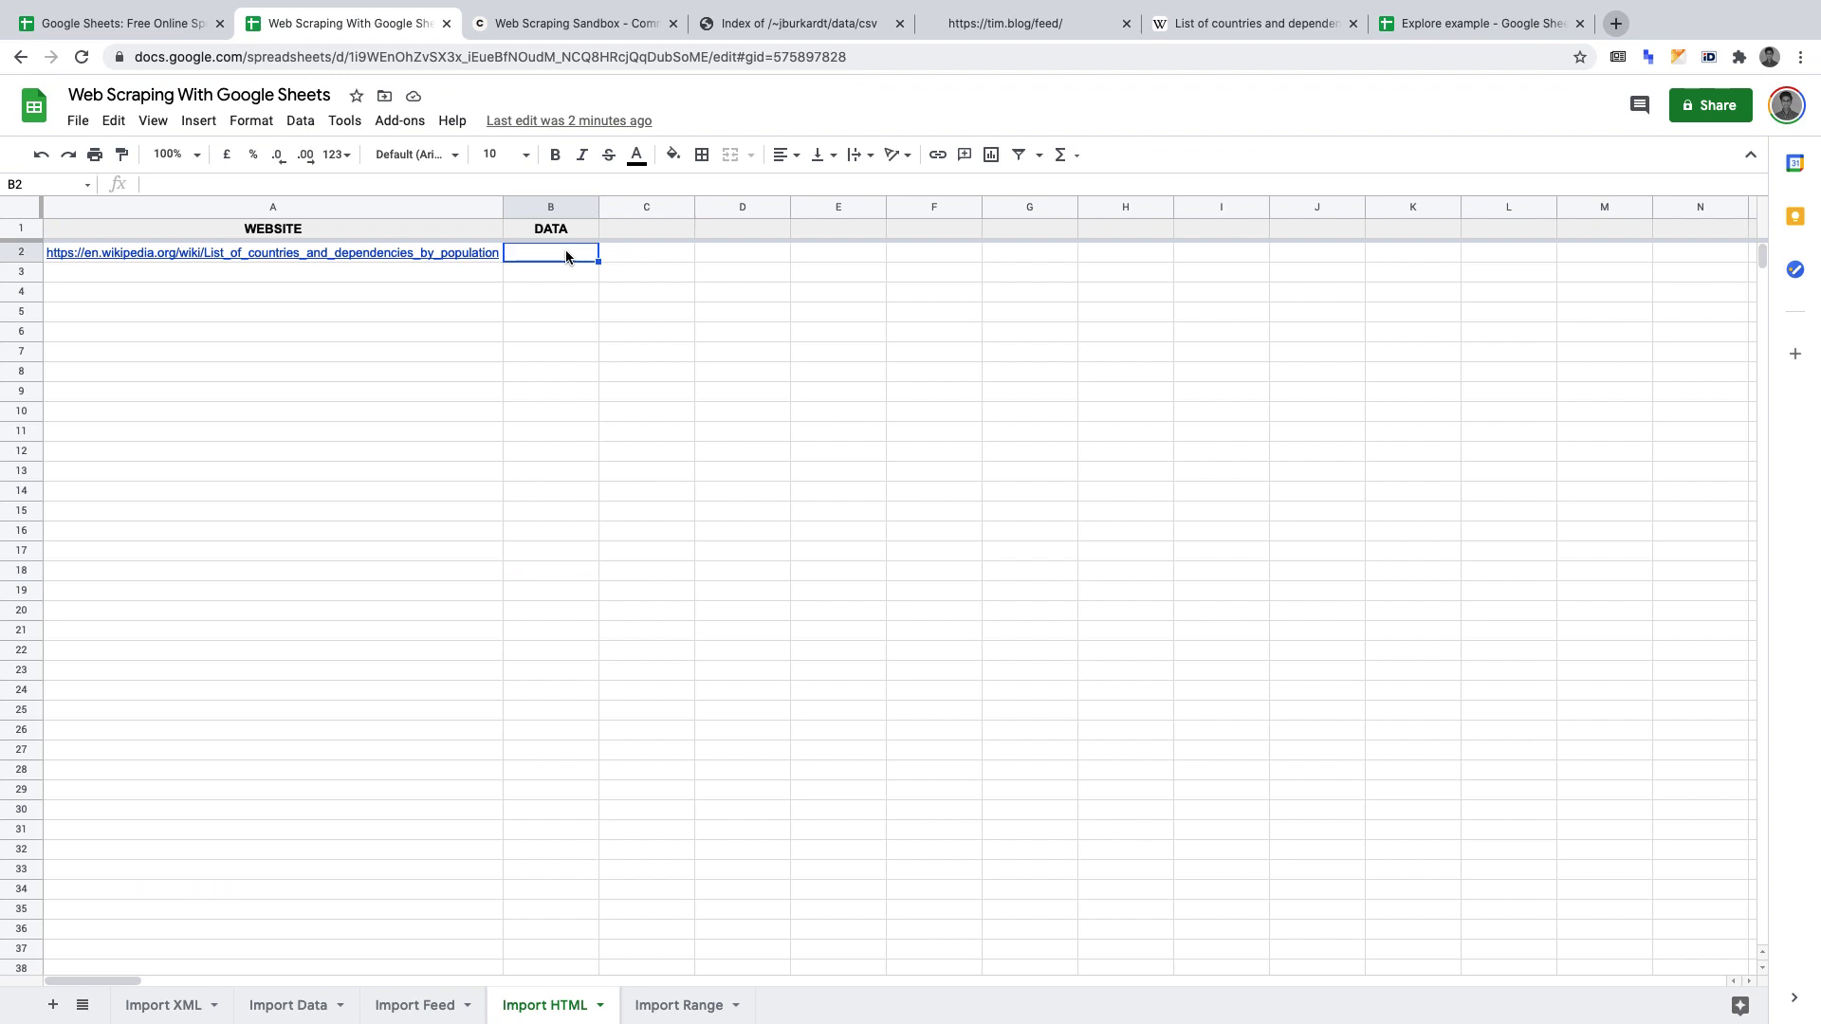
text(=IMPORT)
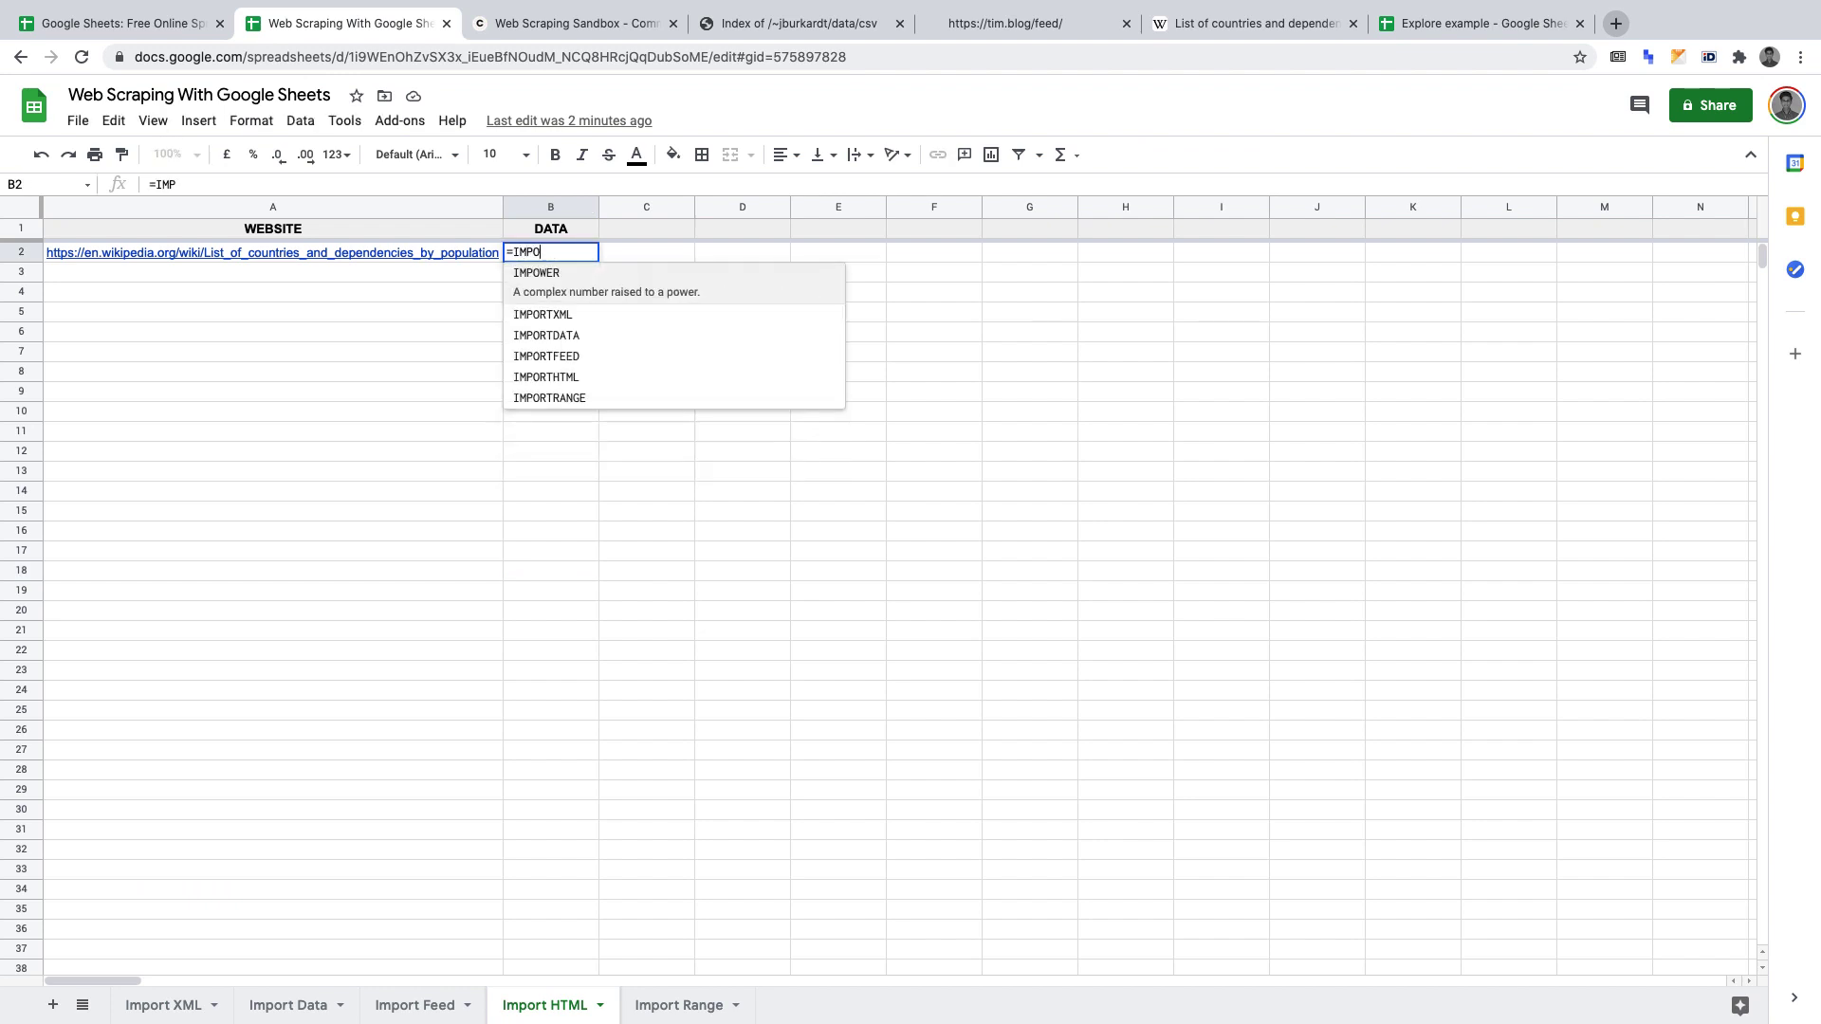
click(567, 351)
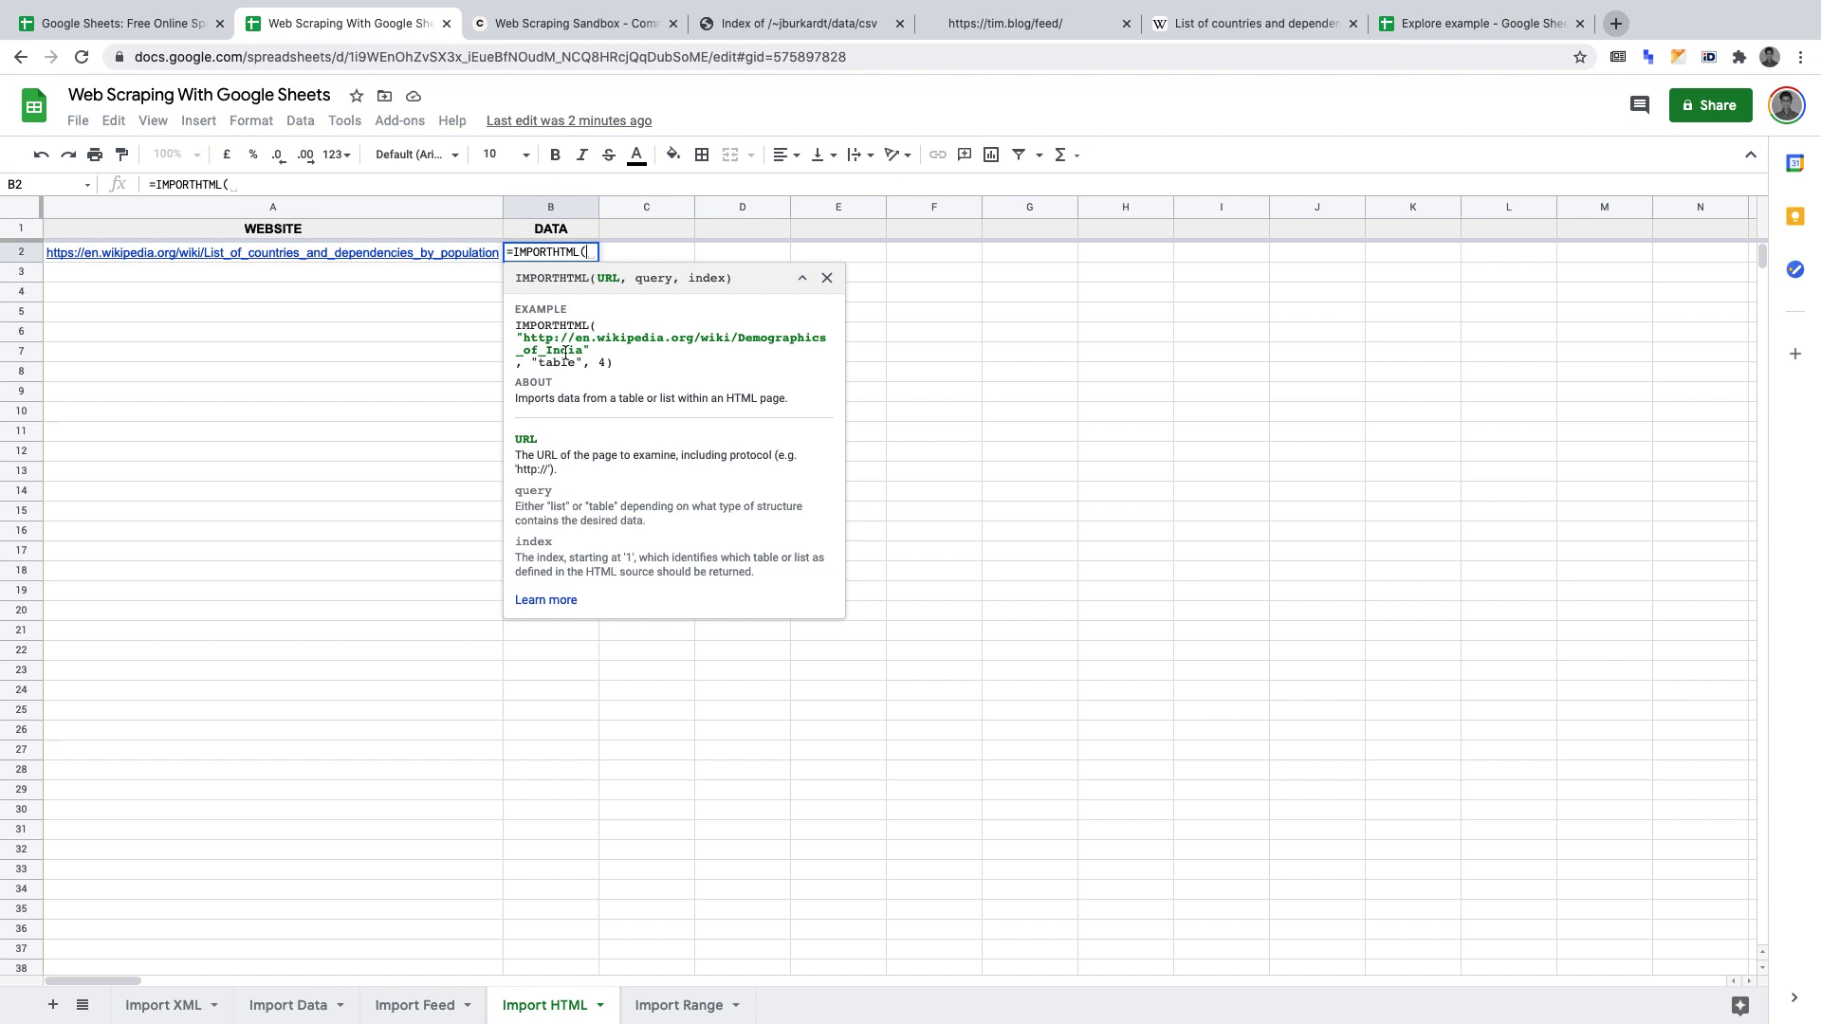
text())
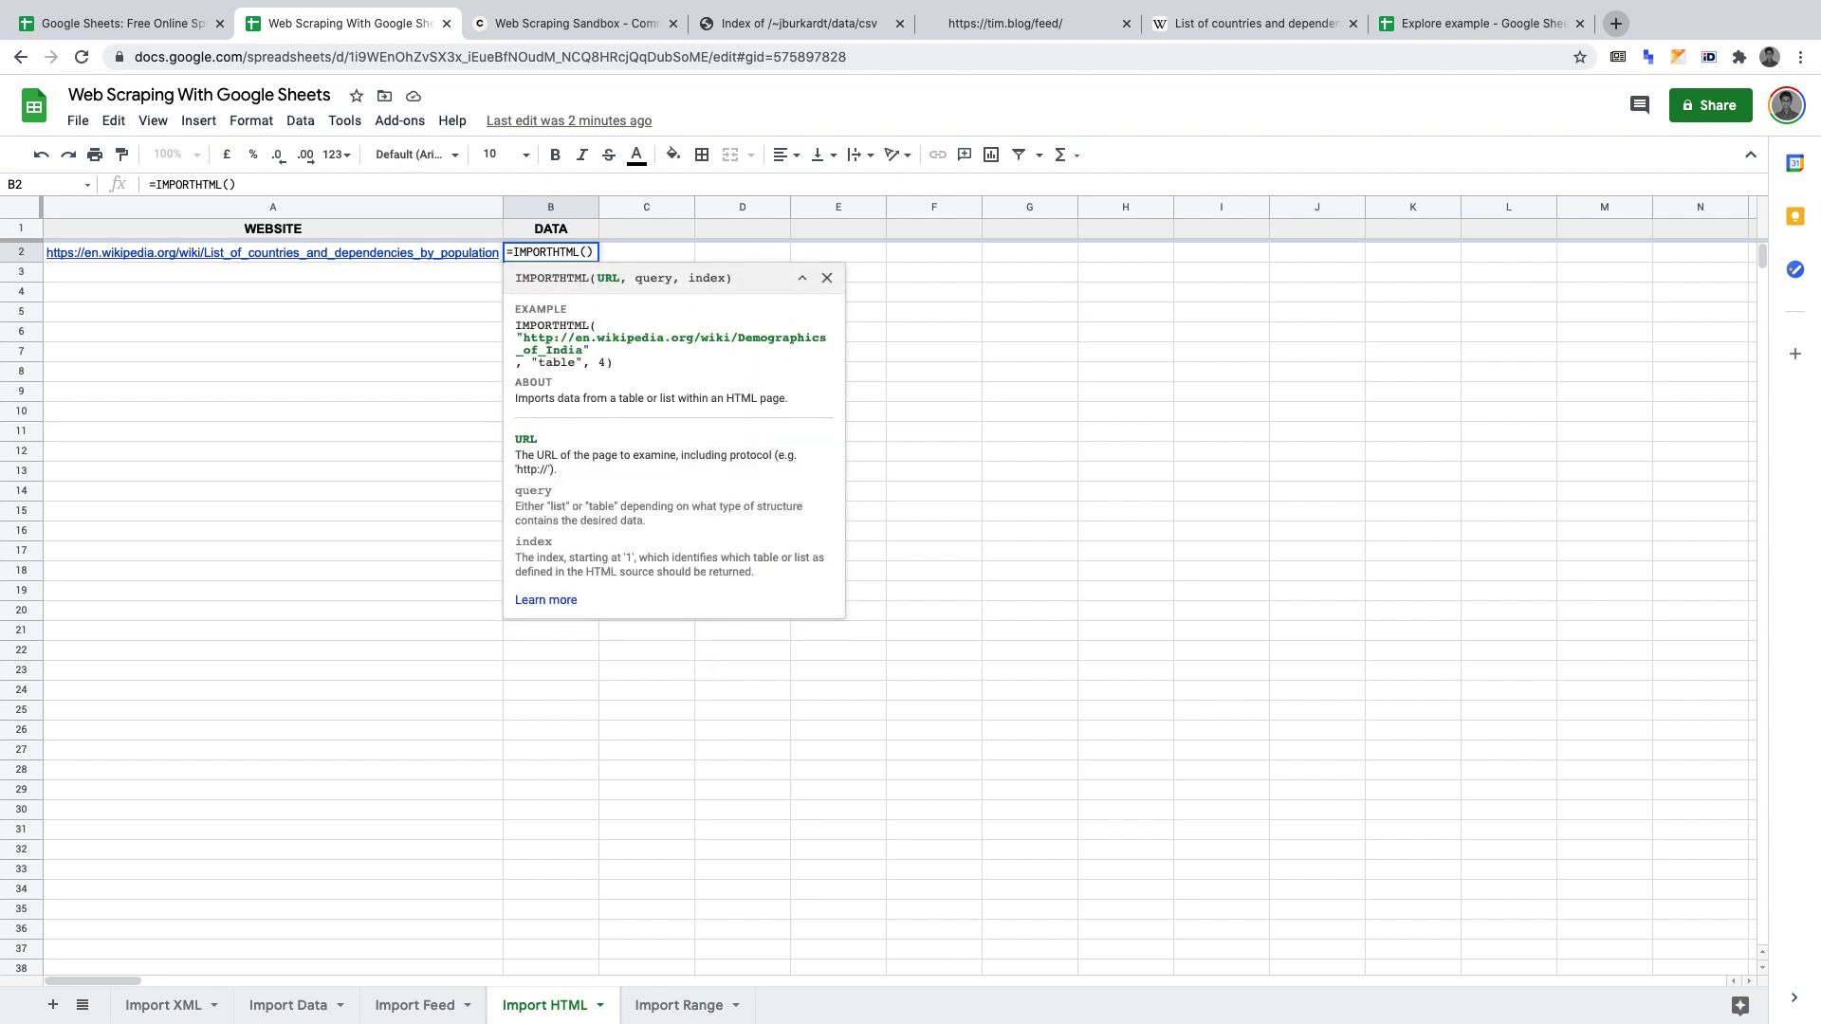
text(A2)
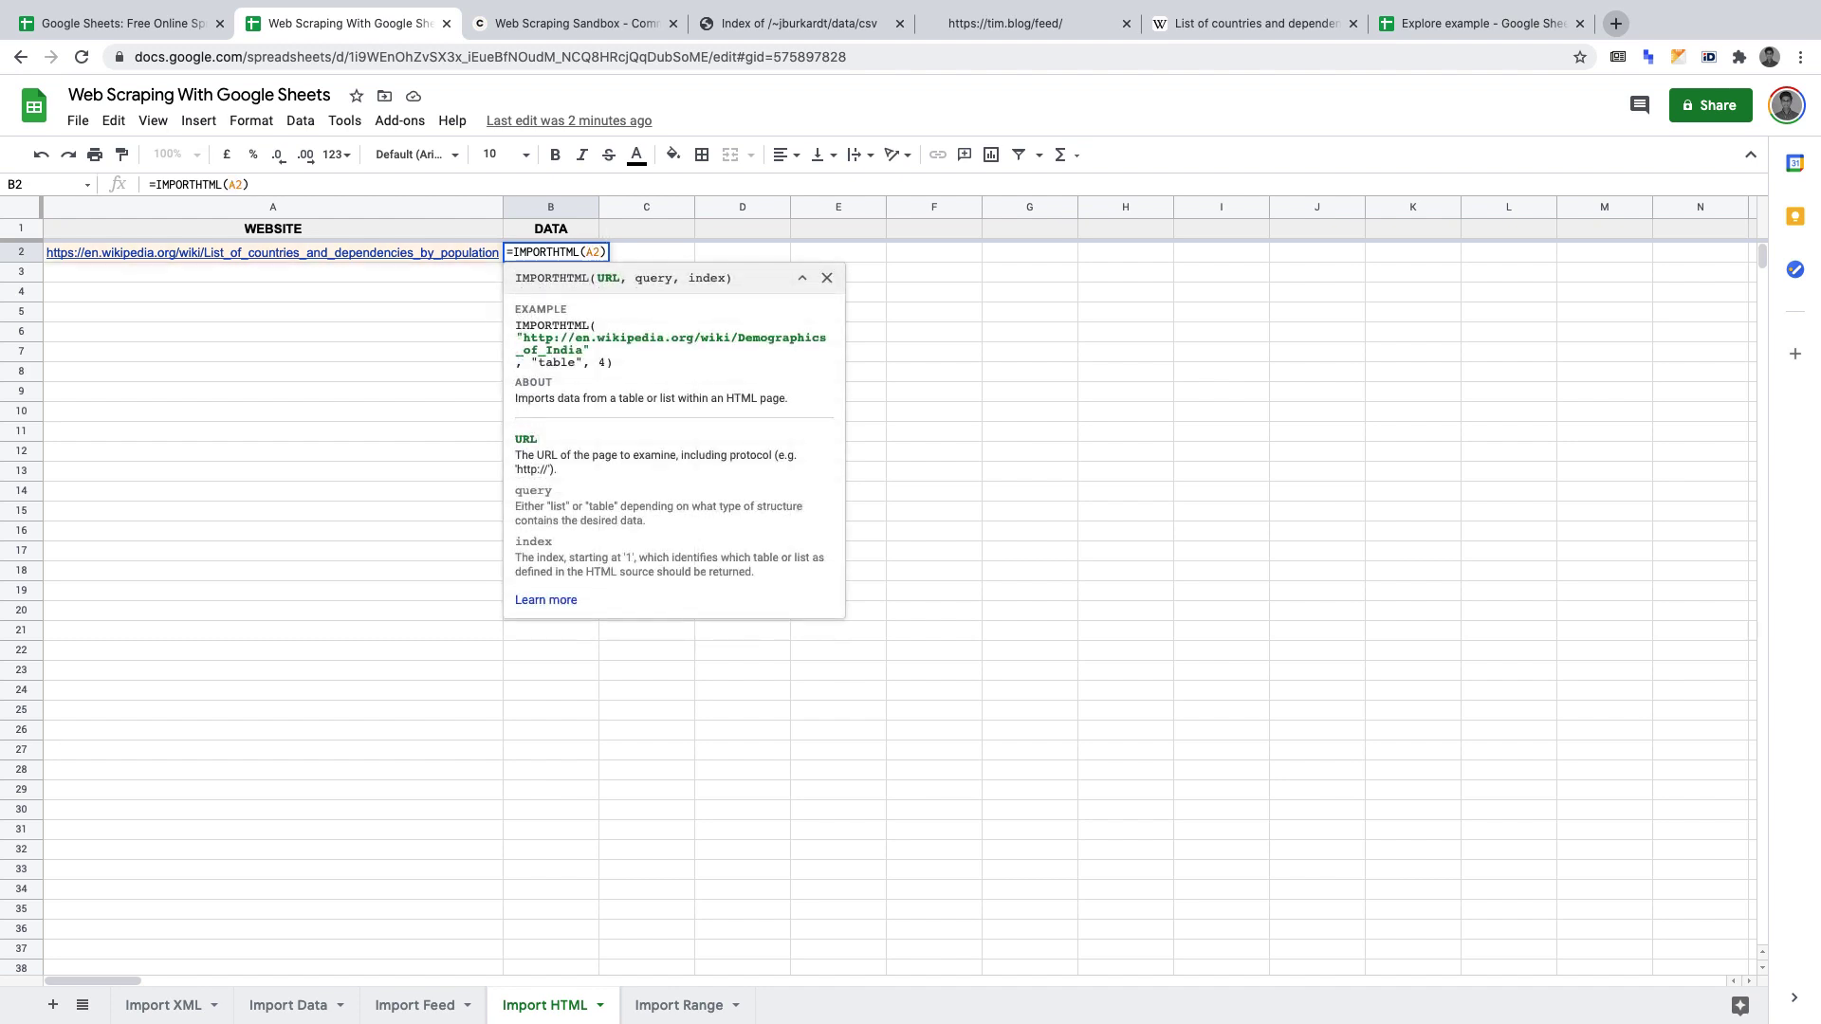
text(,)
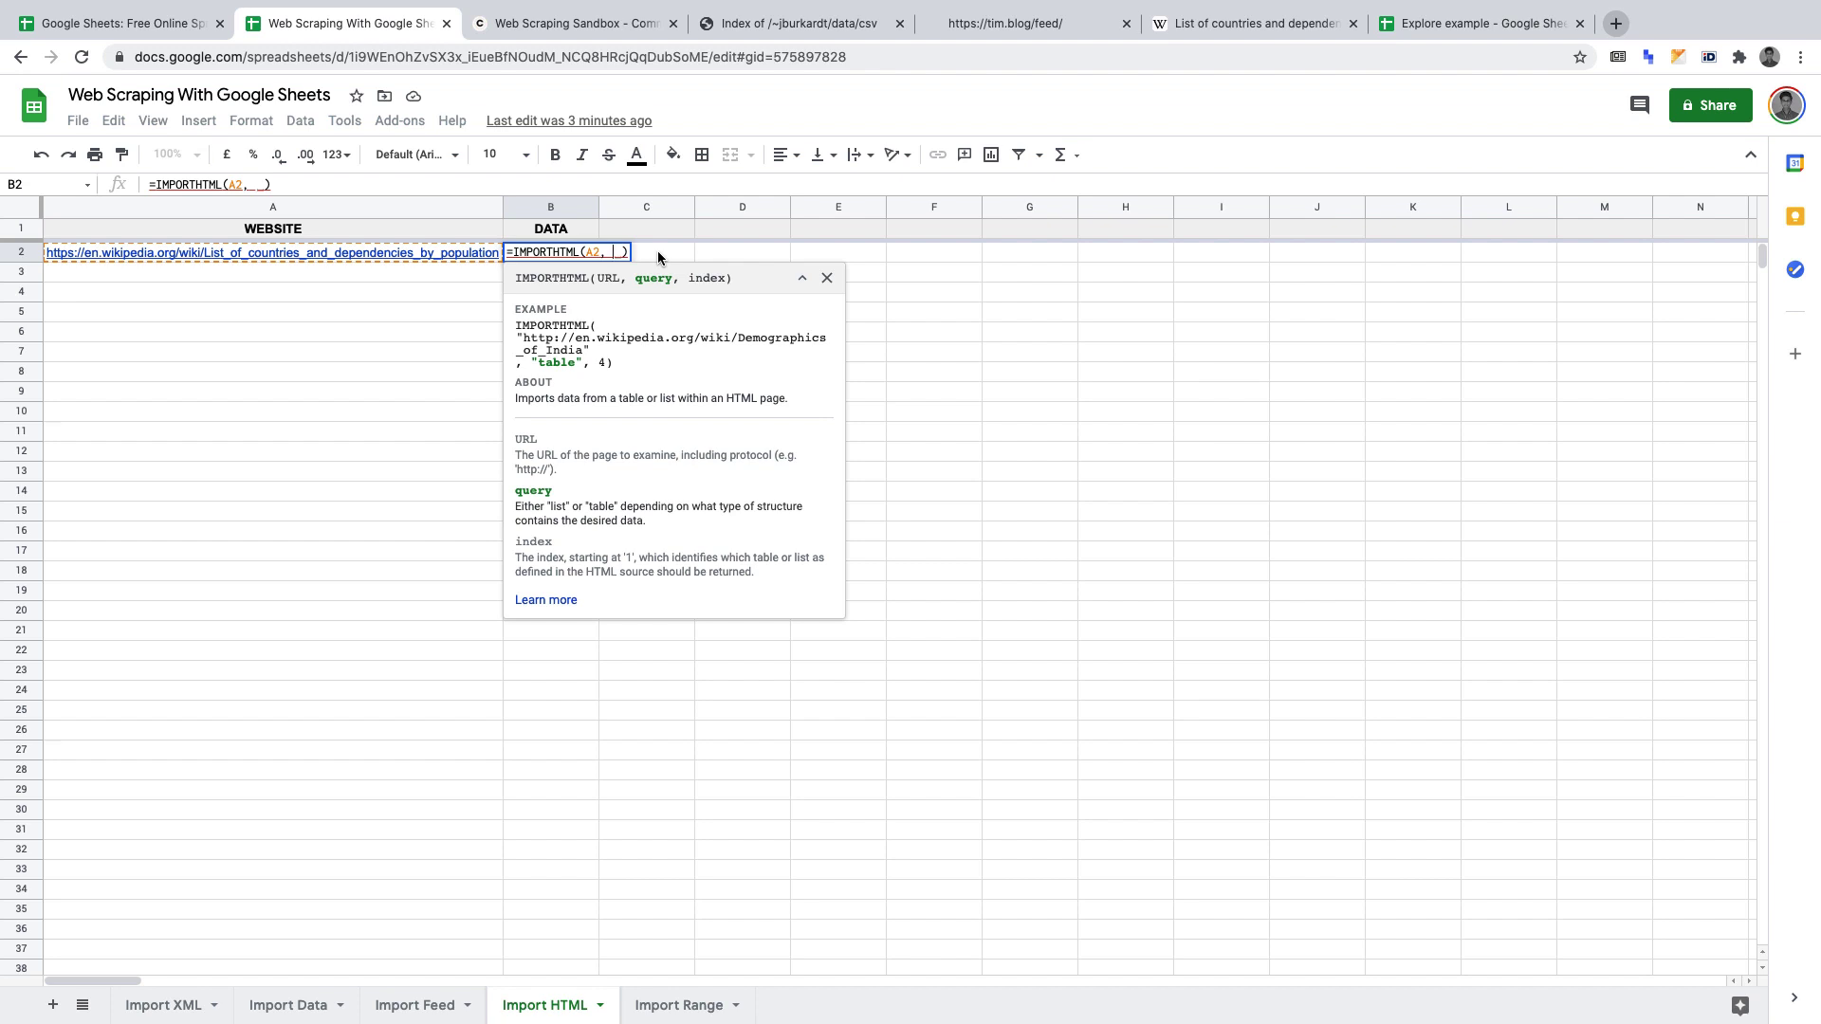
- Complete the IMPORTHTML formula with the query "table" and index 1
text("")
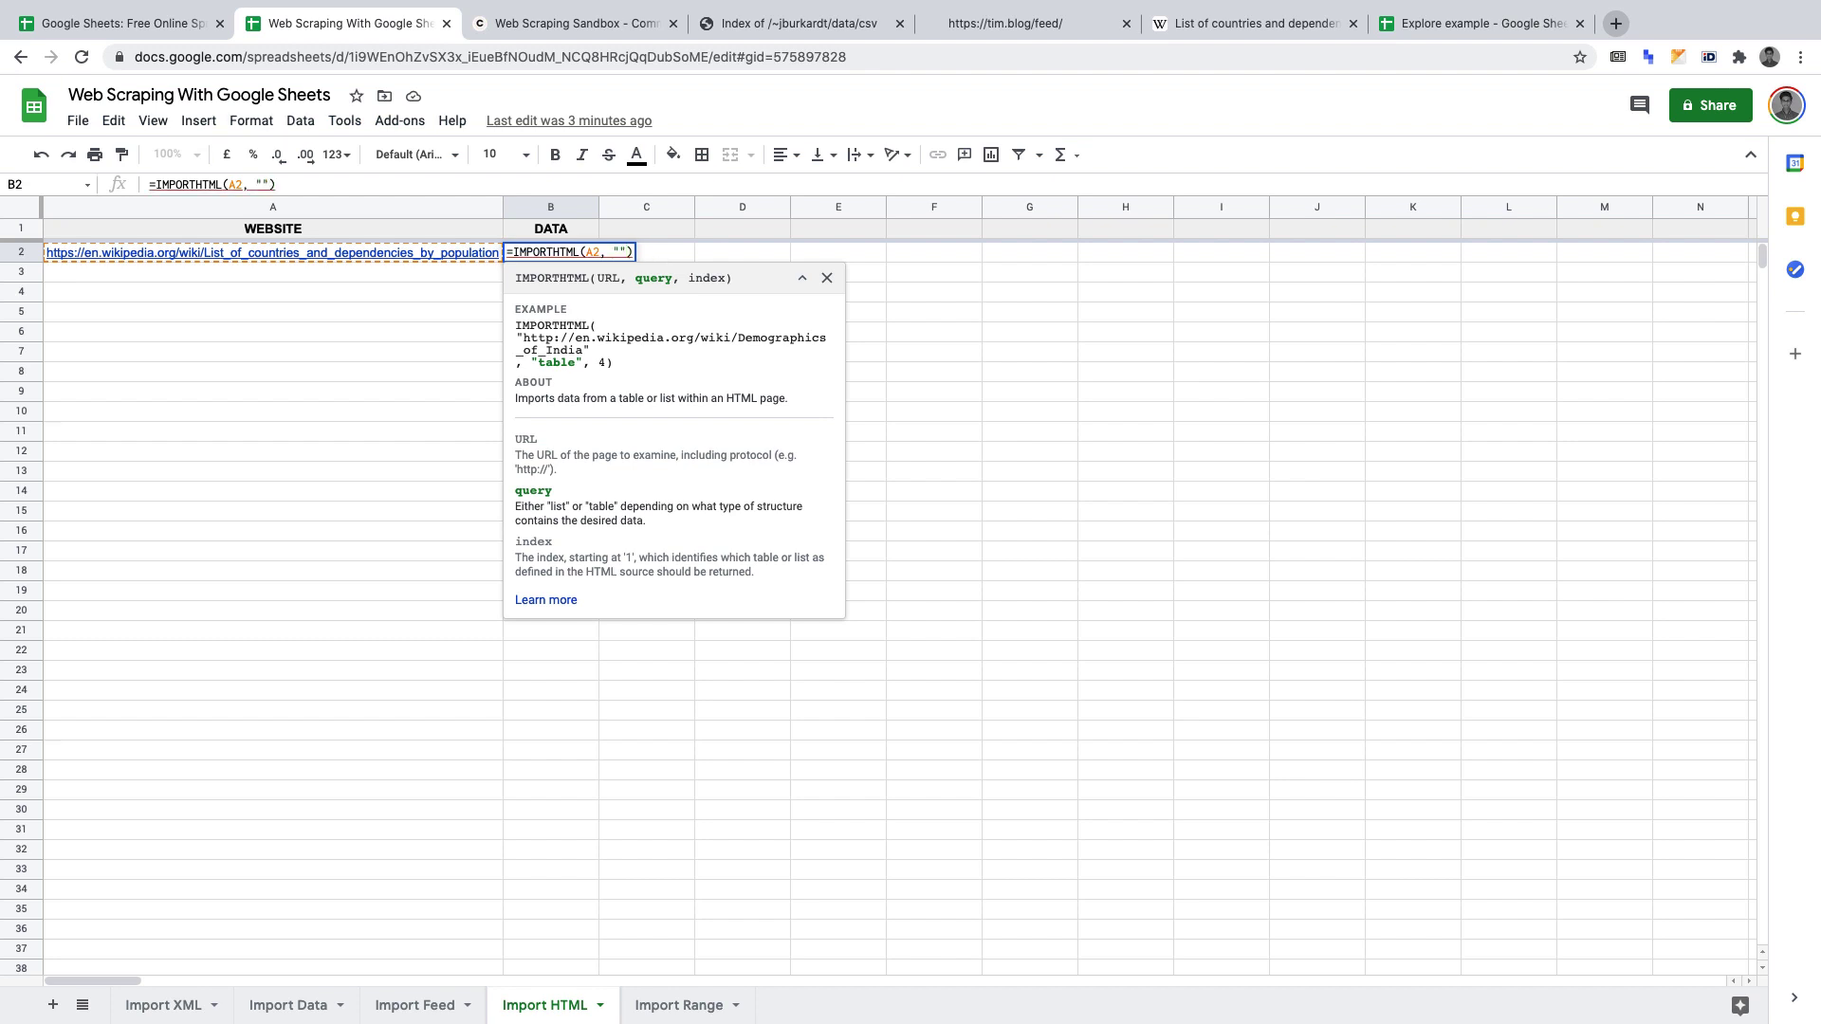
key(Left)
text(table")
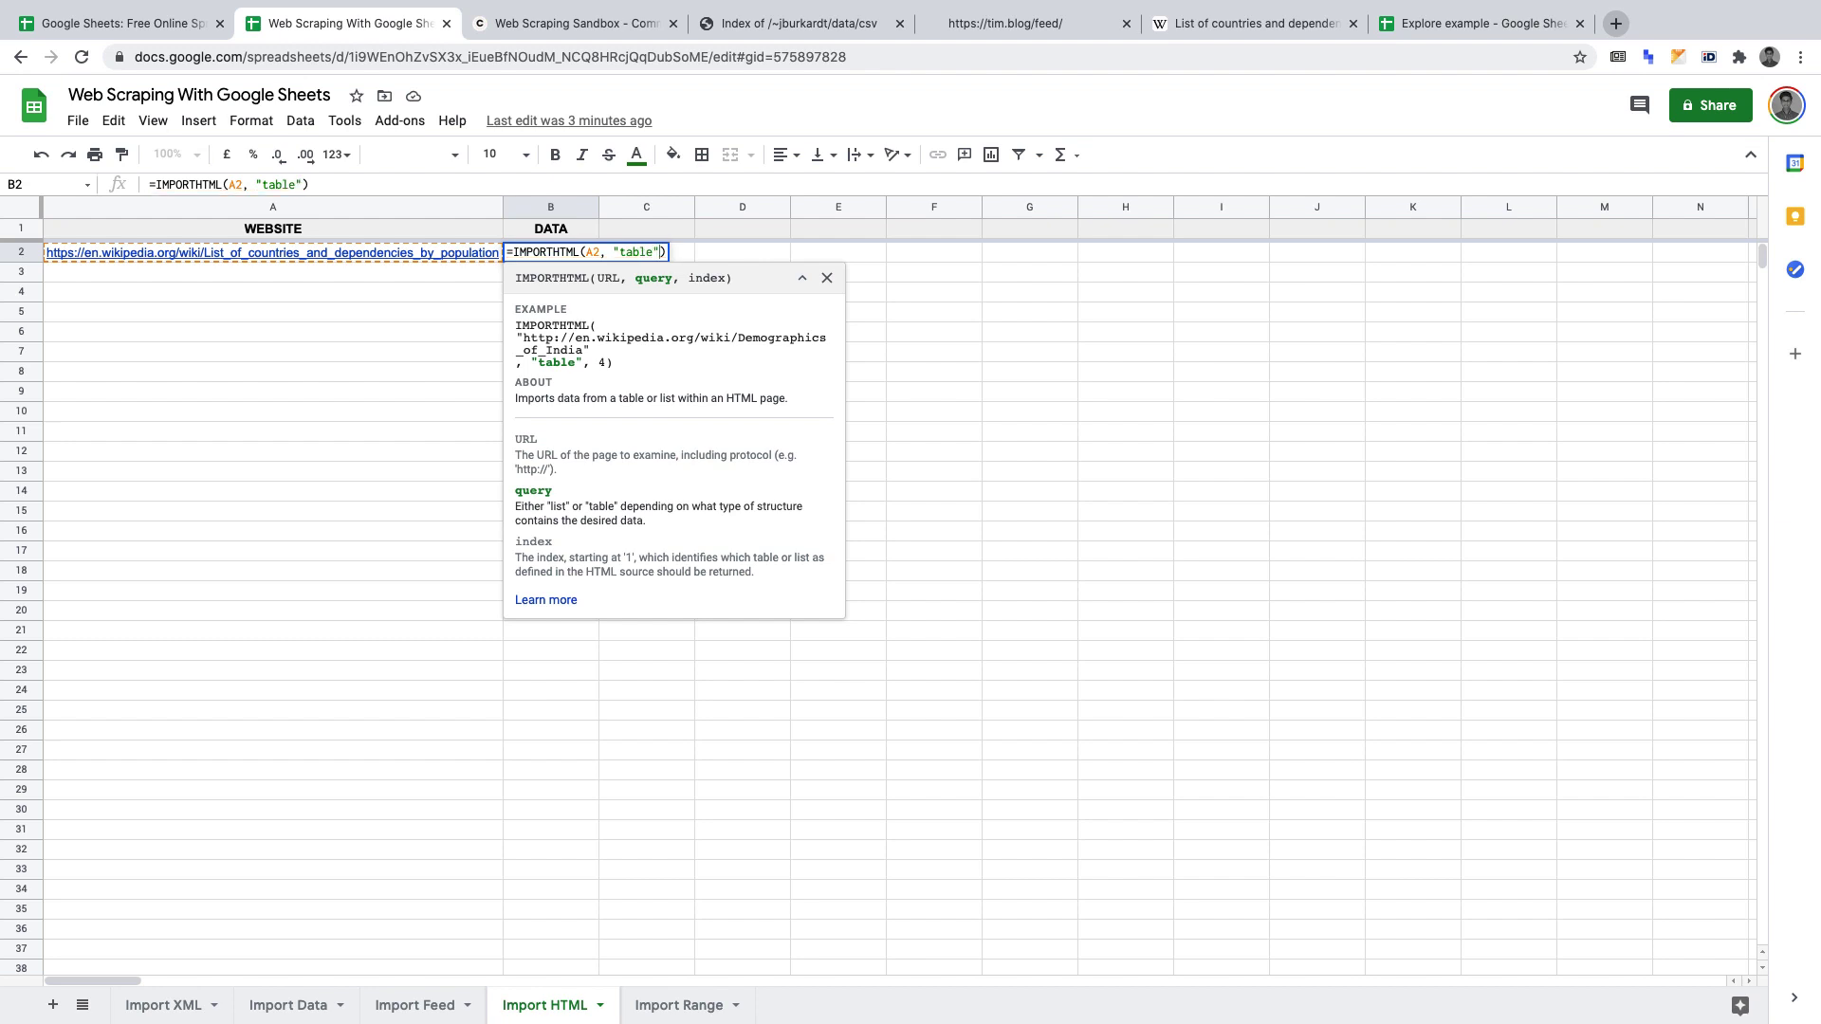
text(,)
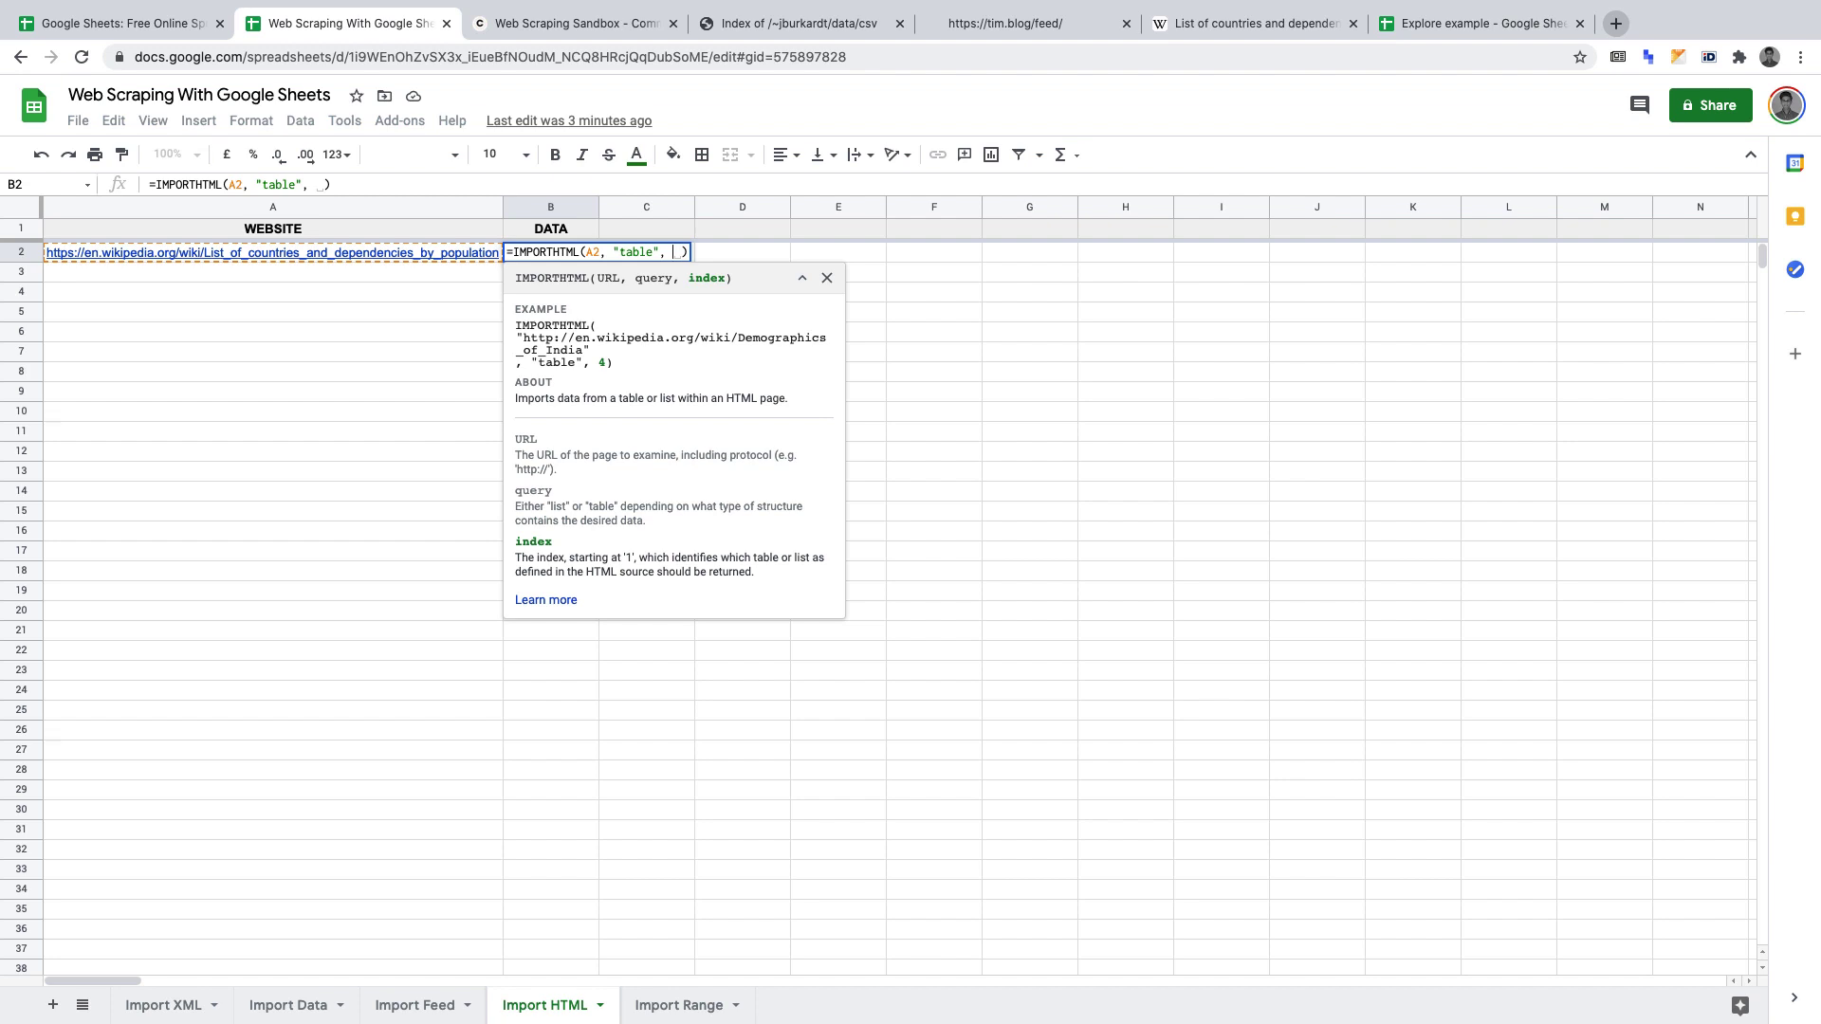
text(1)
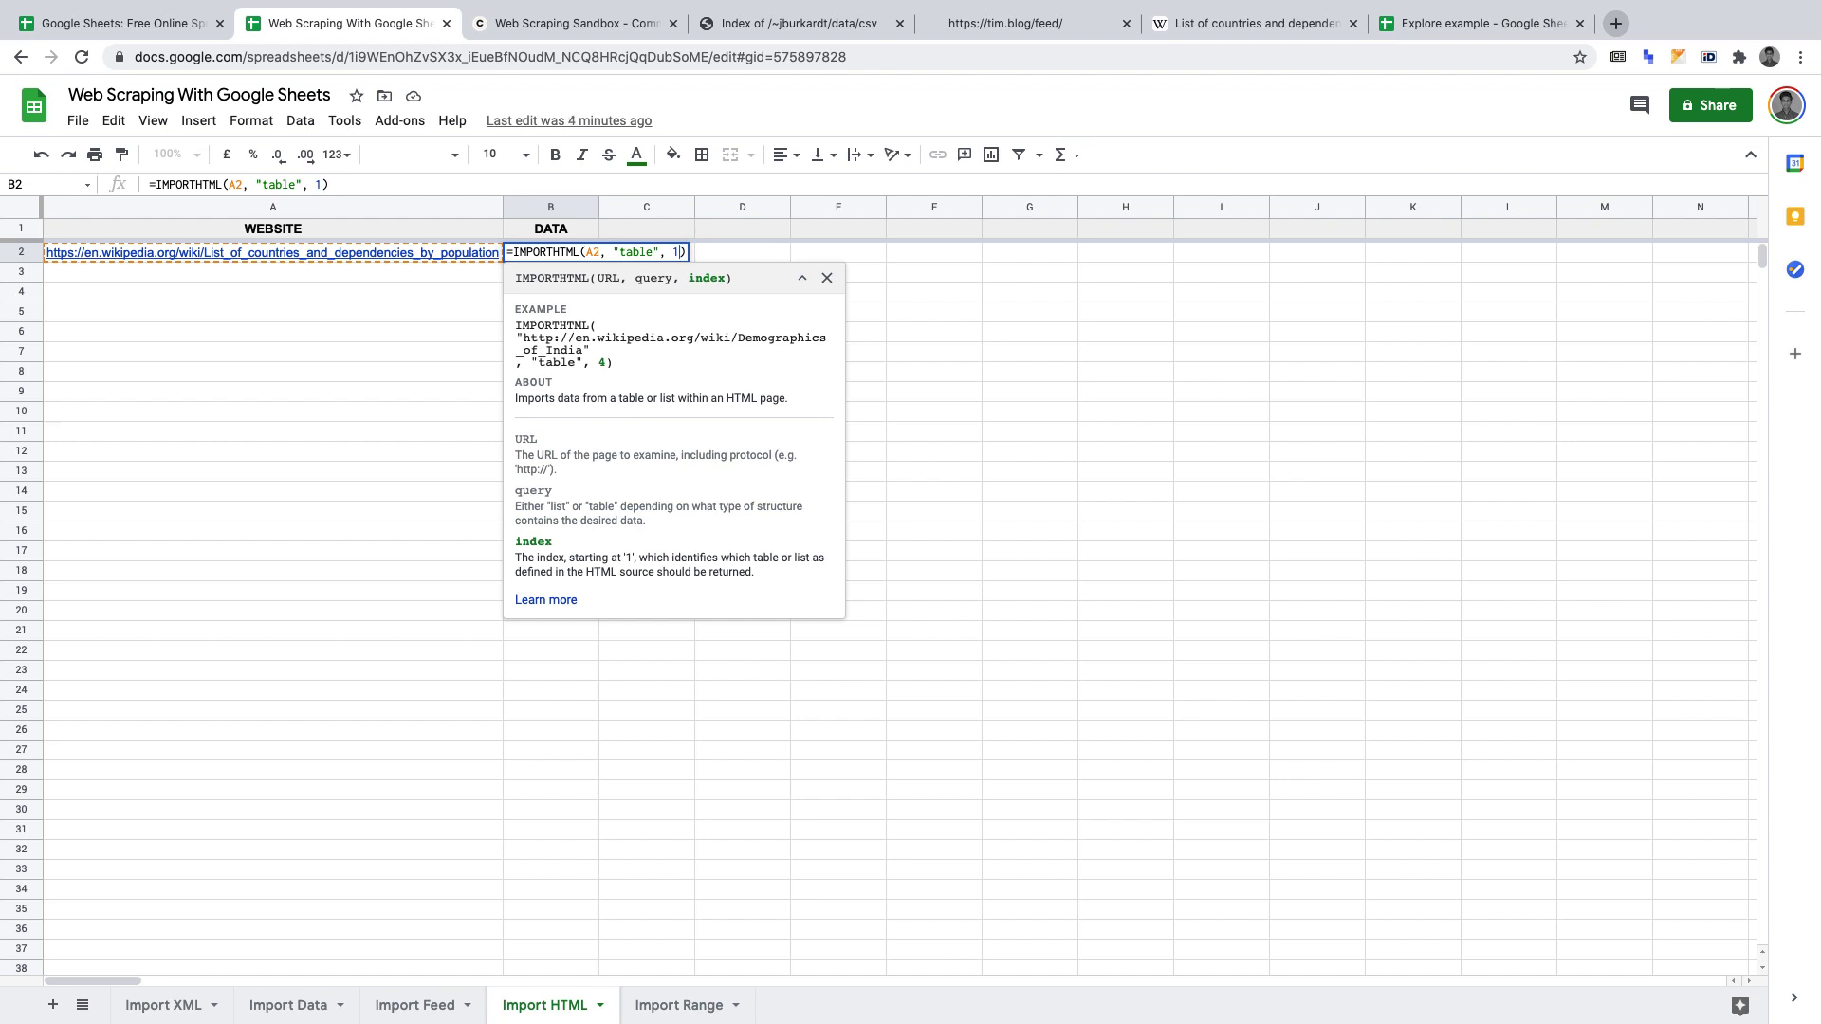
key(Return)
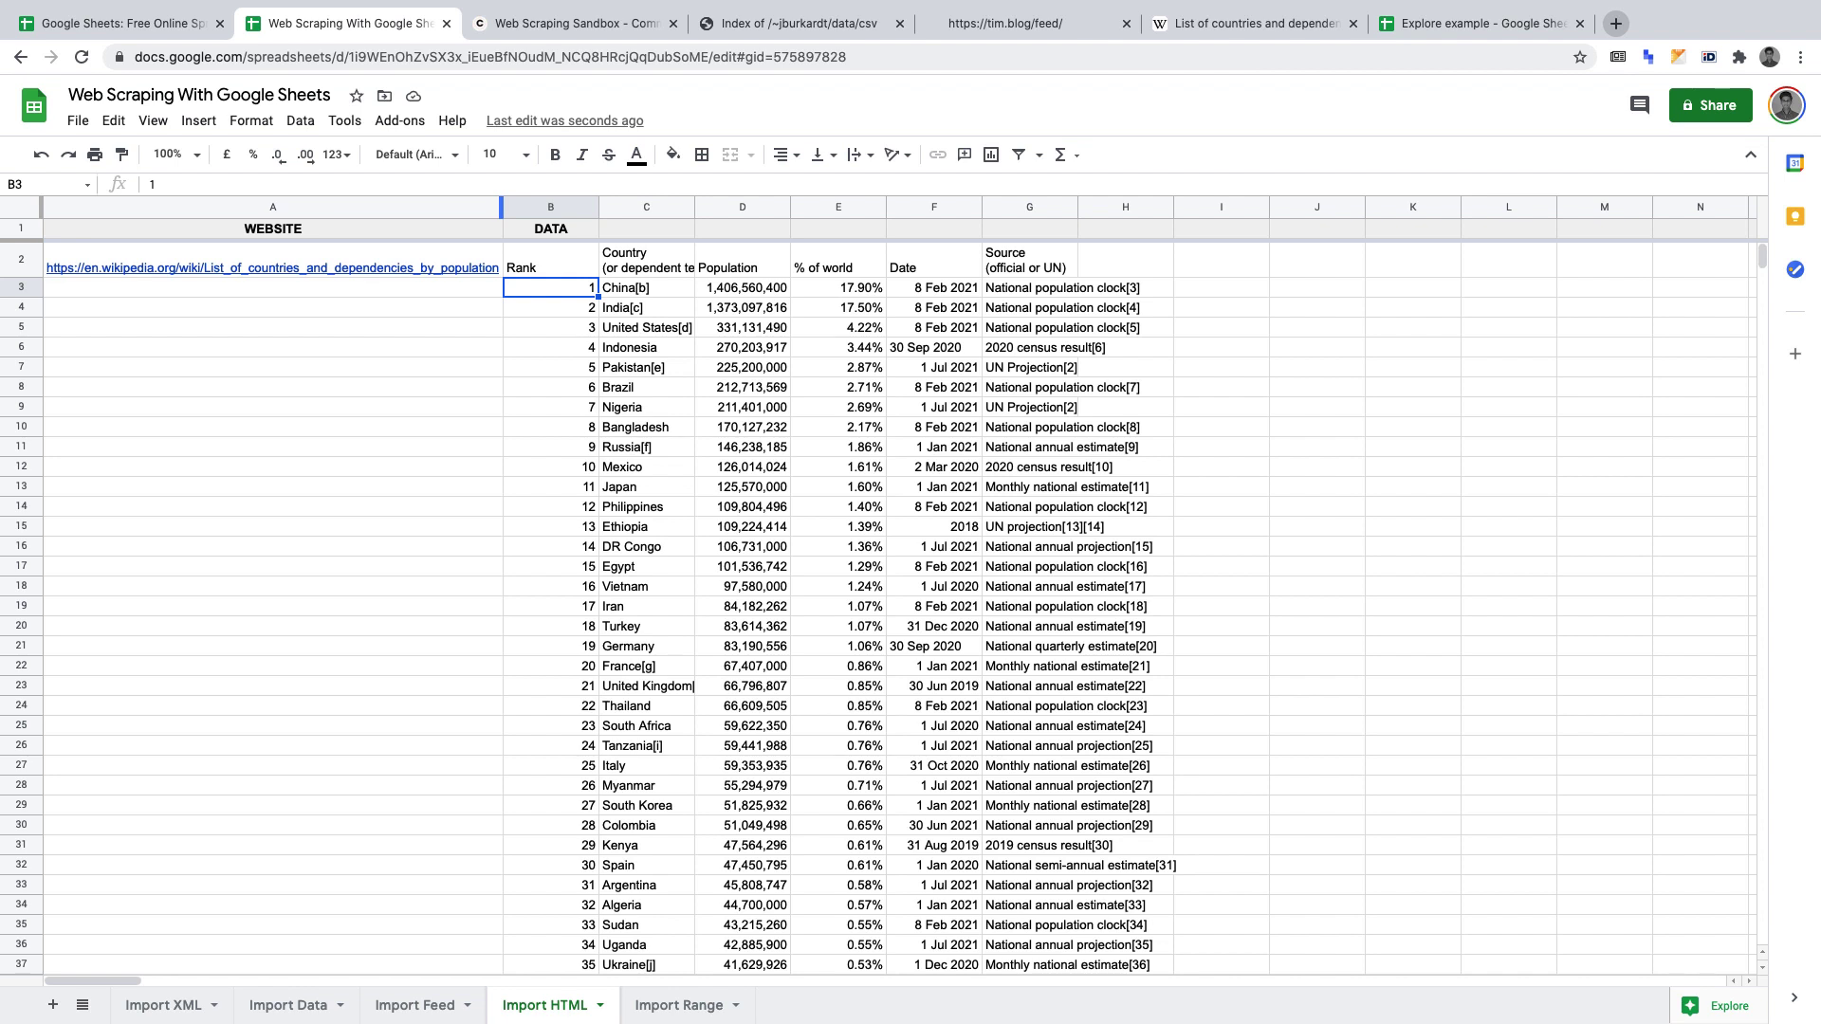
- Start an IMPORTRANGE formula in cell B2 of the Import Range sheet with A2 as its spreadsheet URL argument
click(688, 1013)
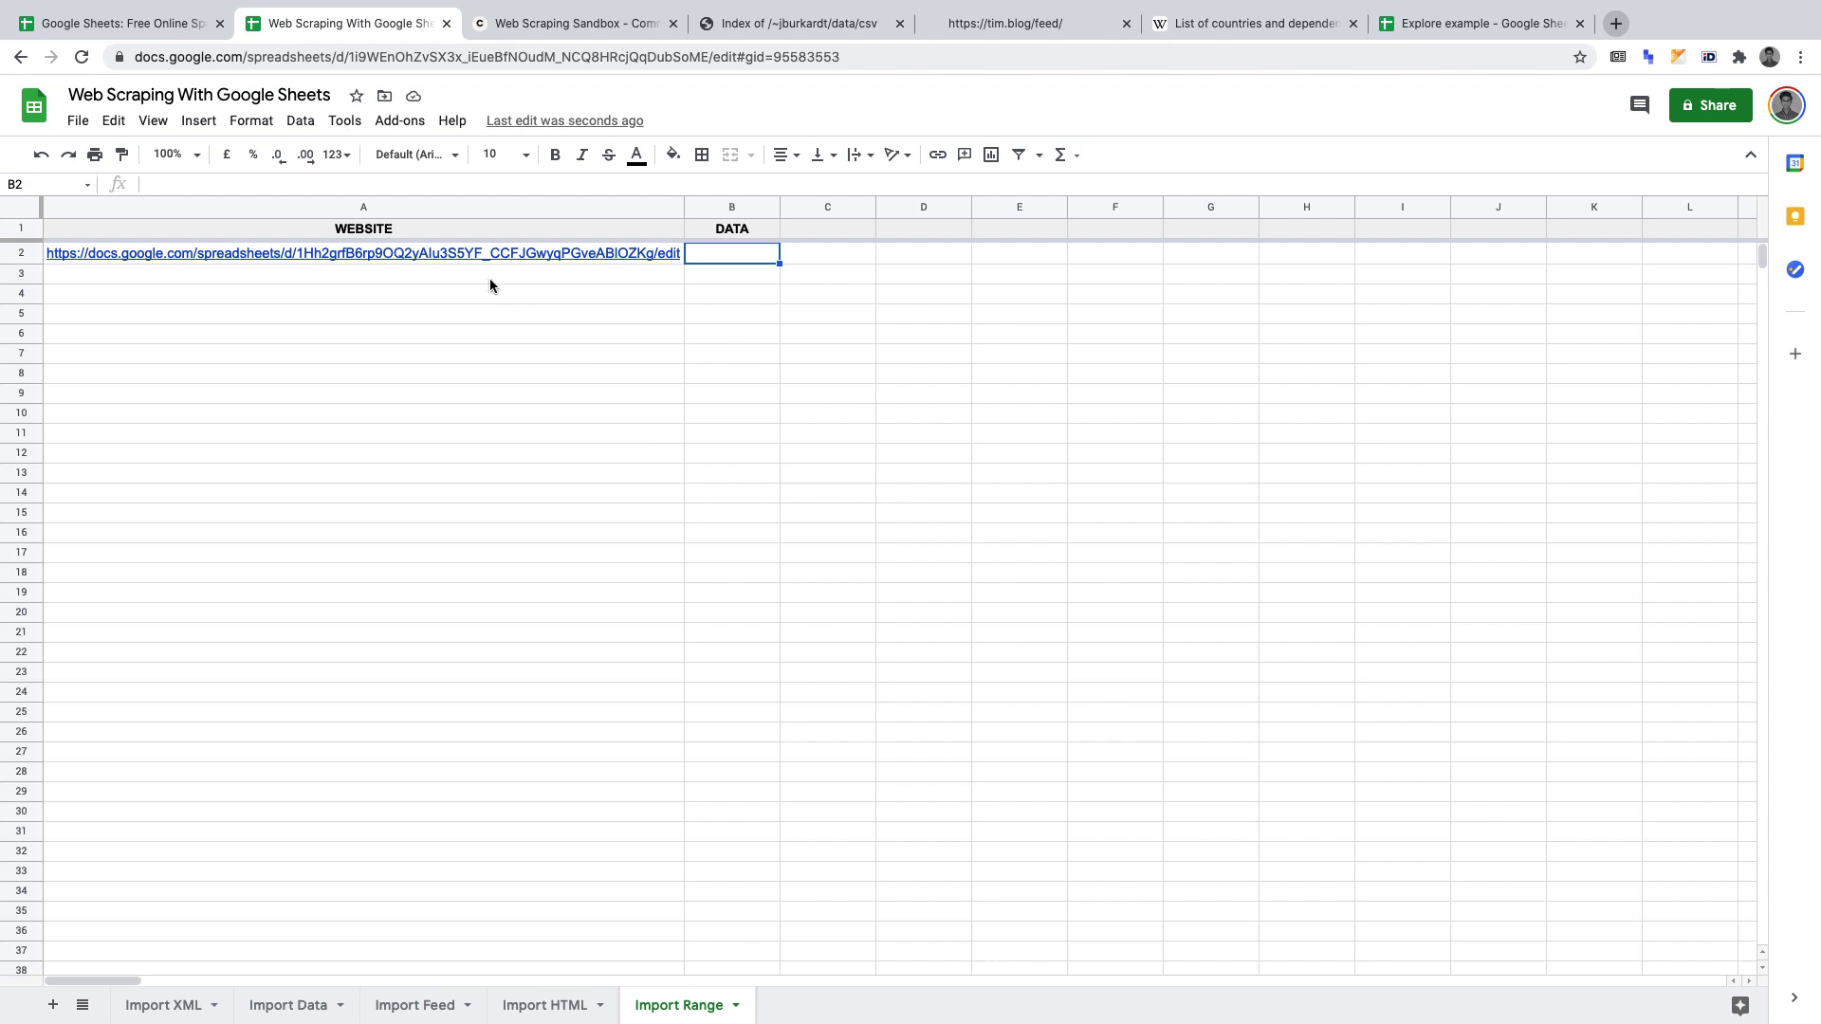
mouse_move(487, 252)
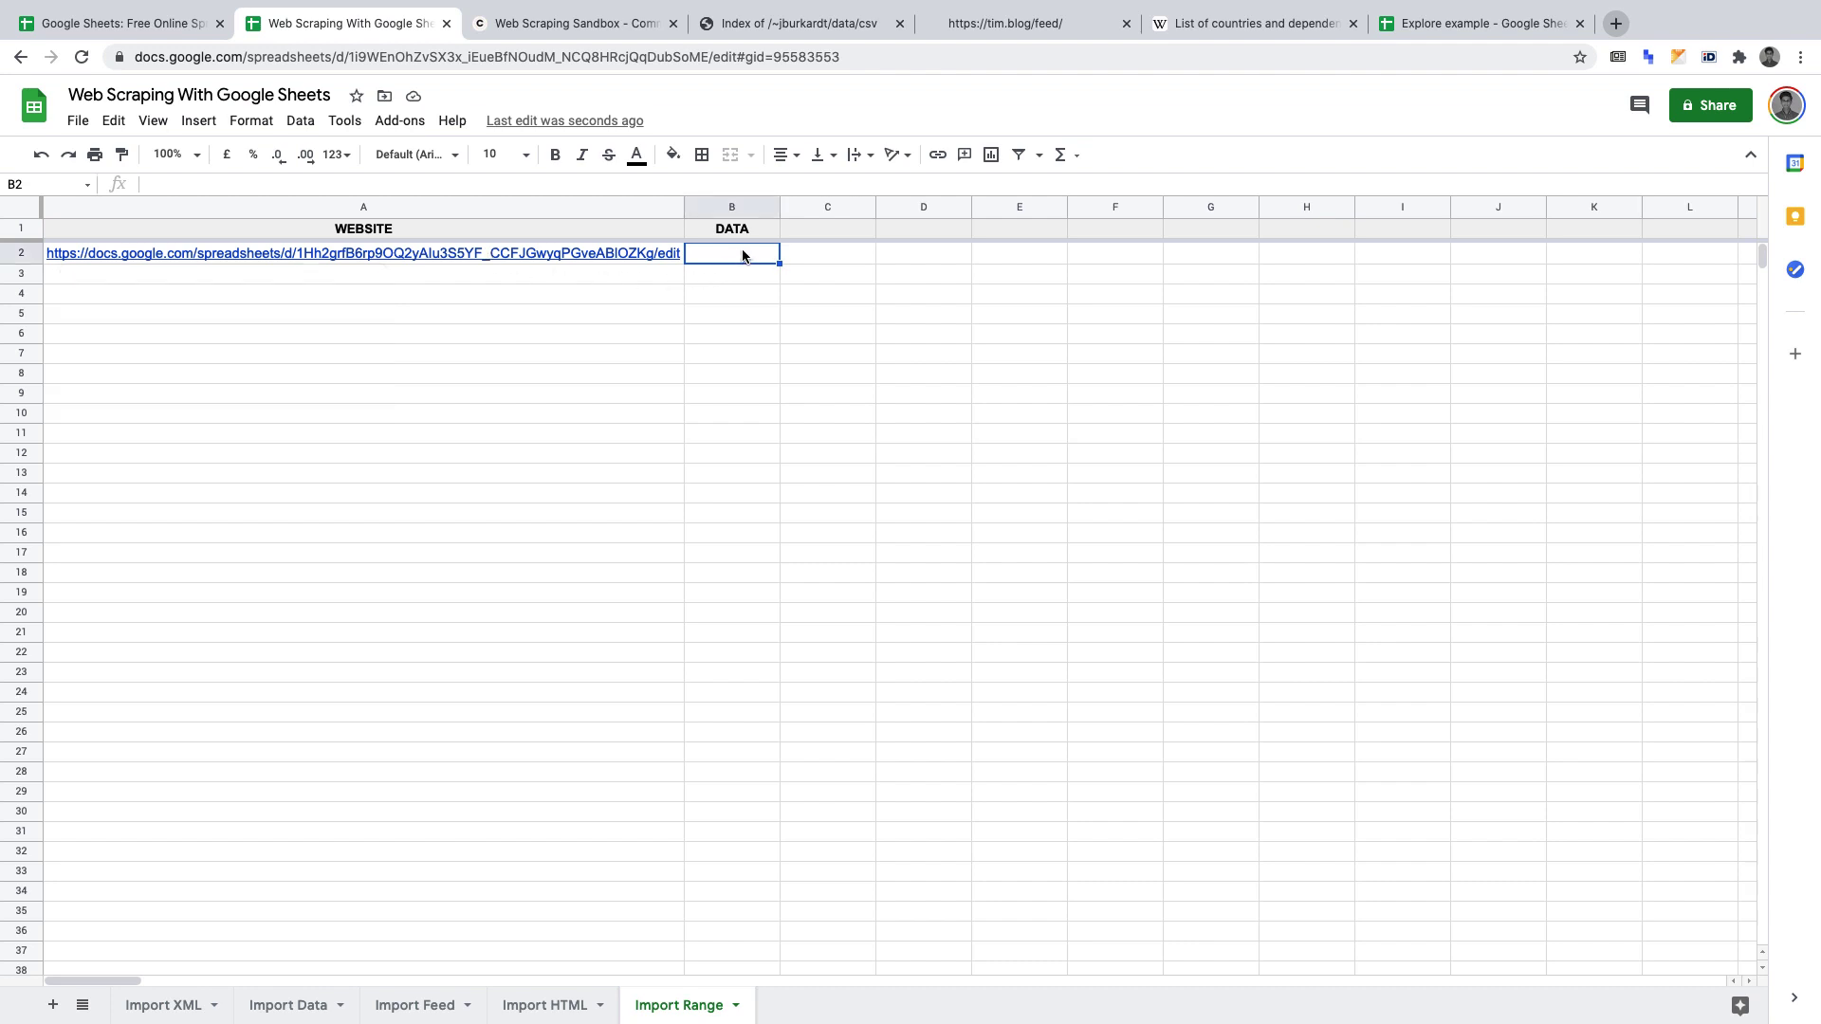
text(=)
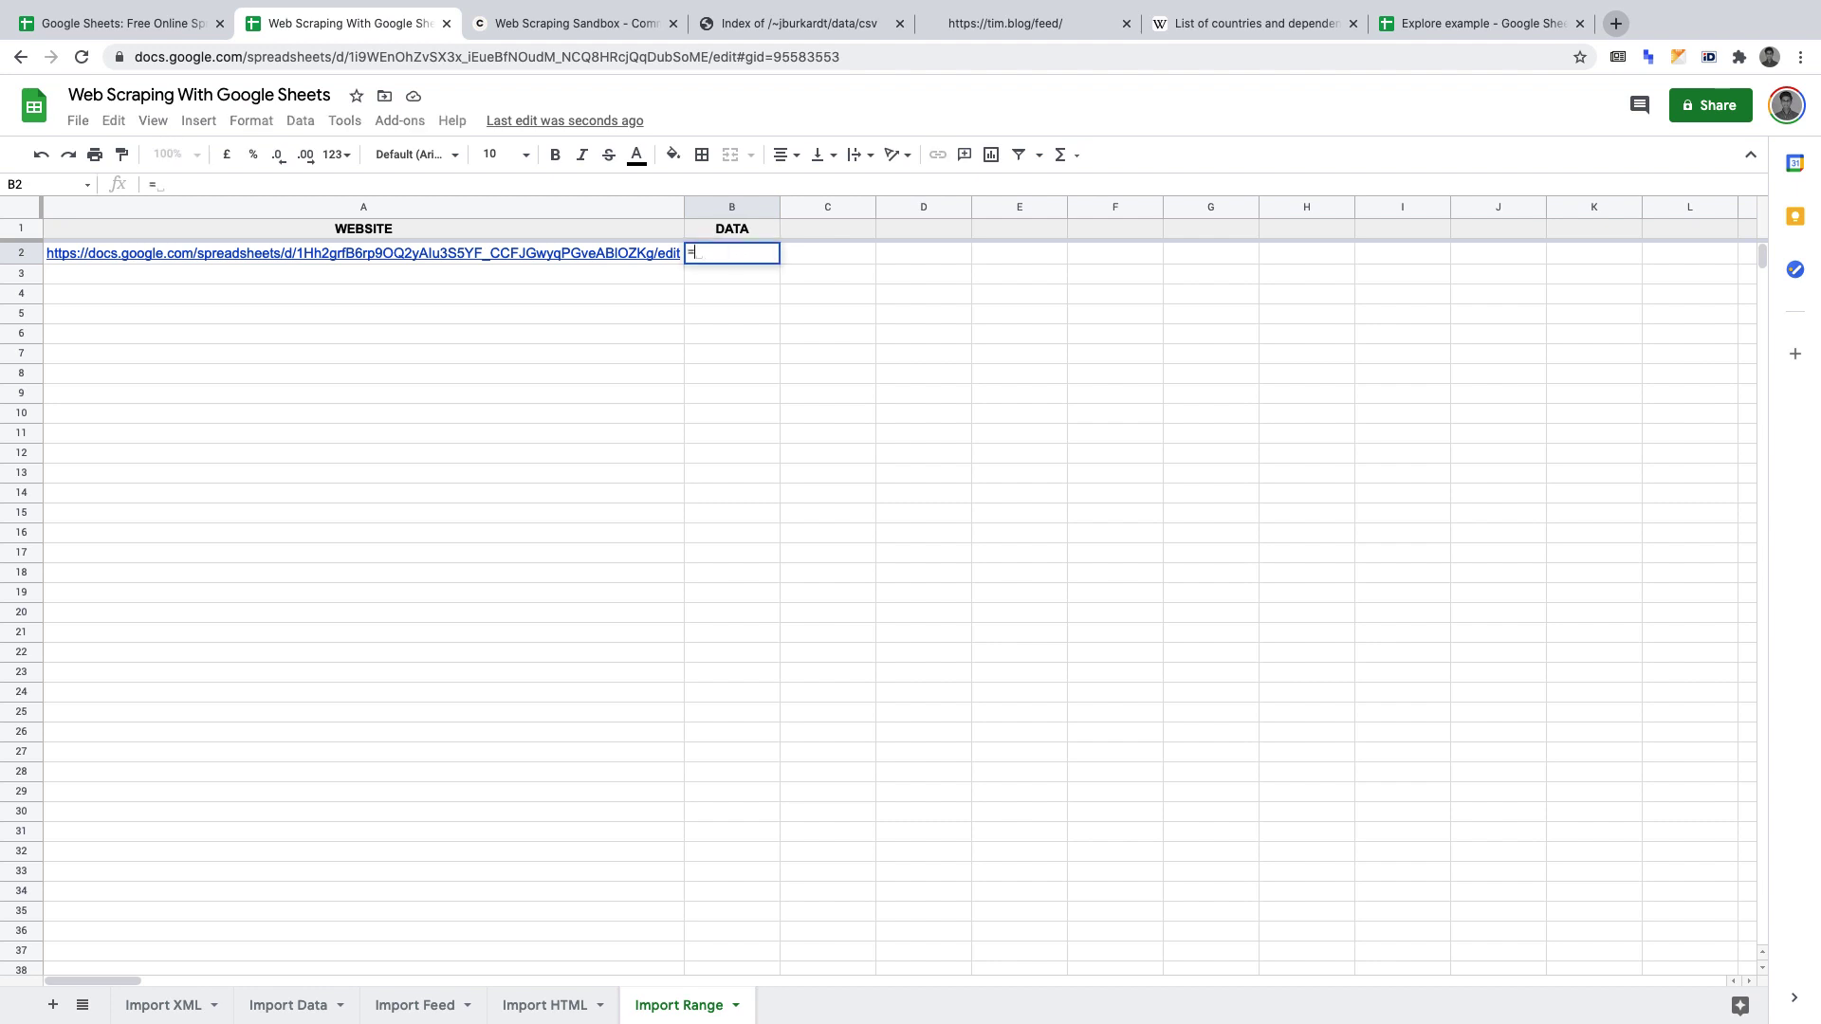
text(IMPOR)
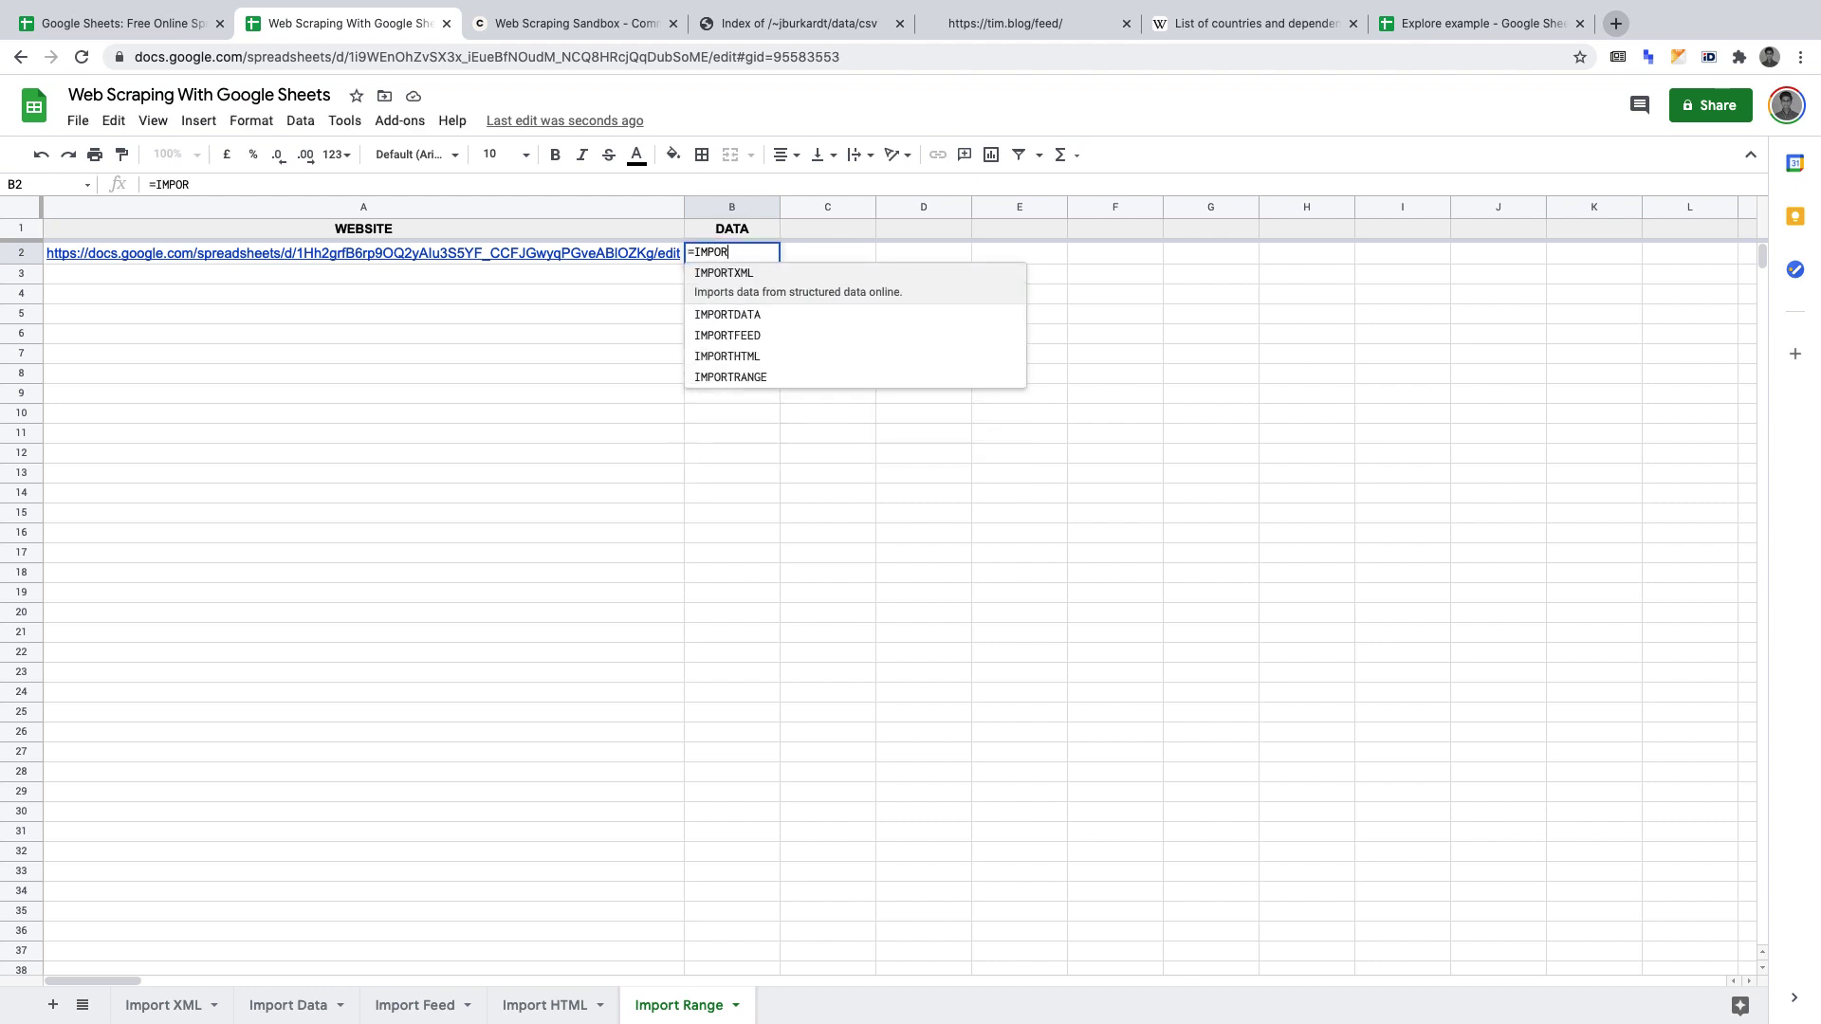
click(741, 368)
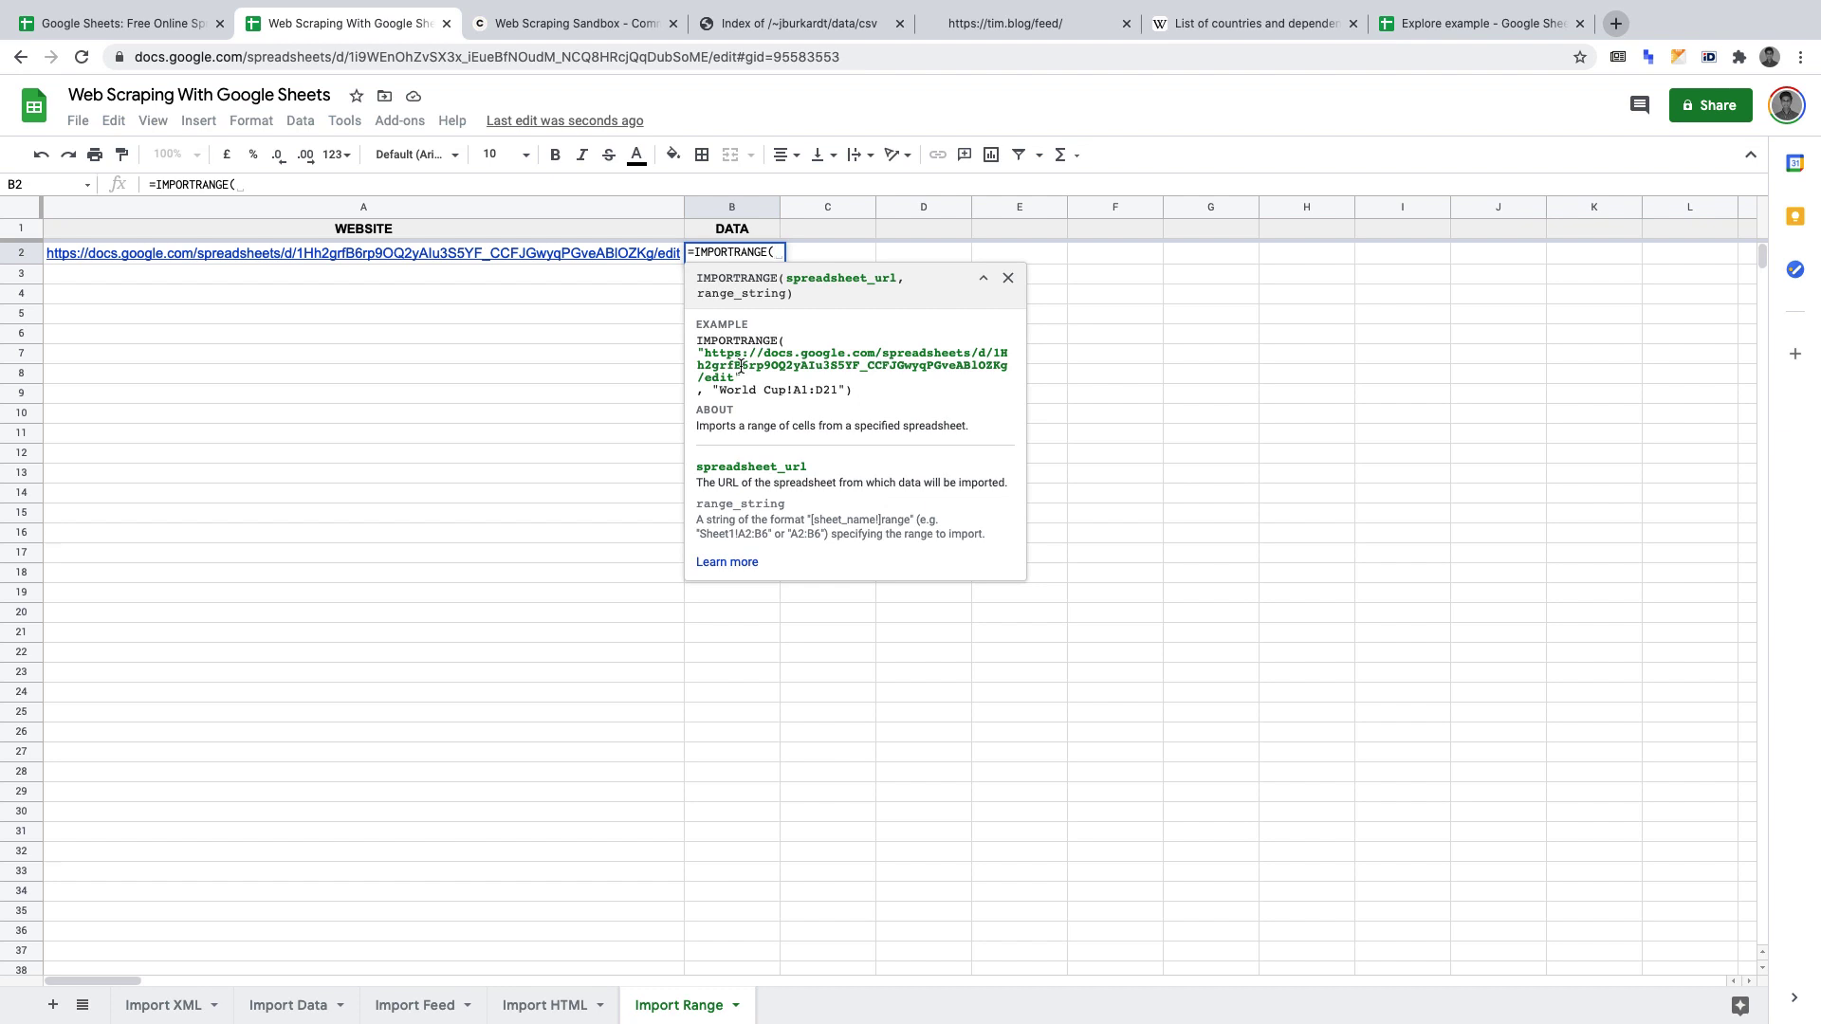
text())
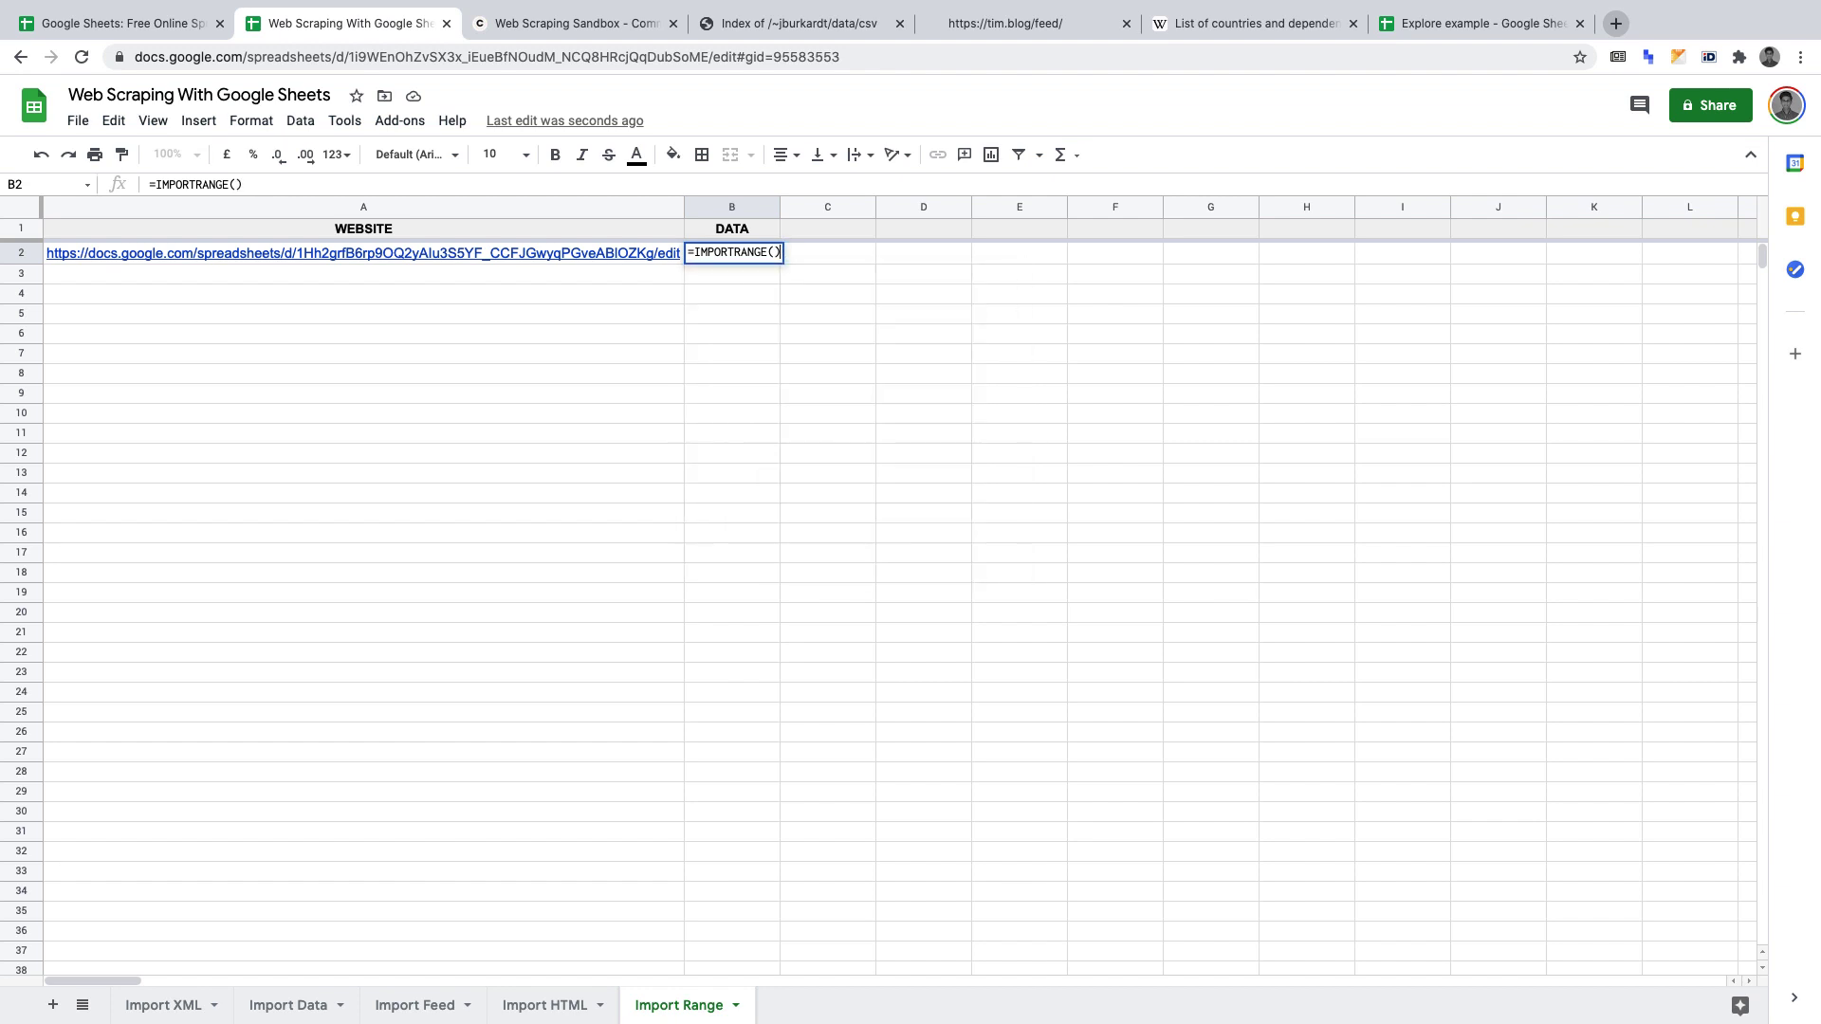
key(Left)
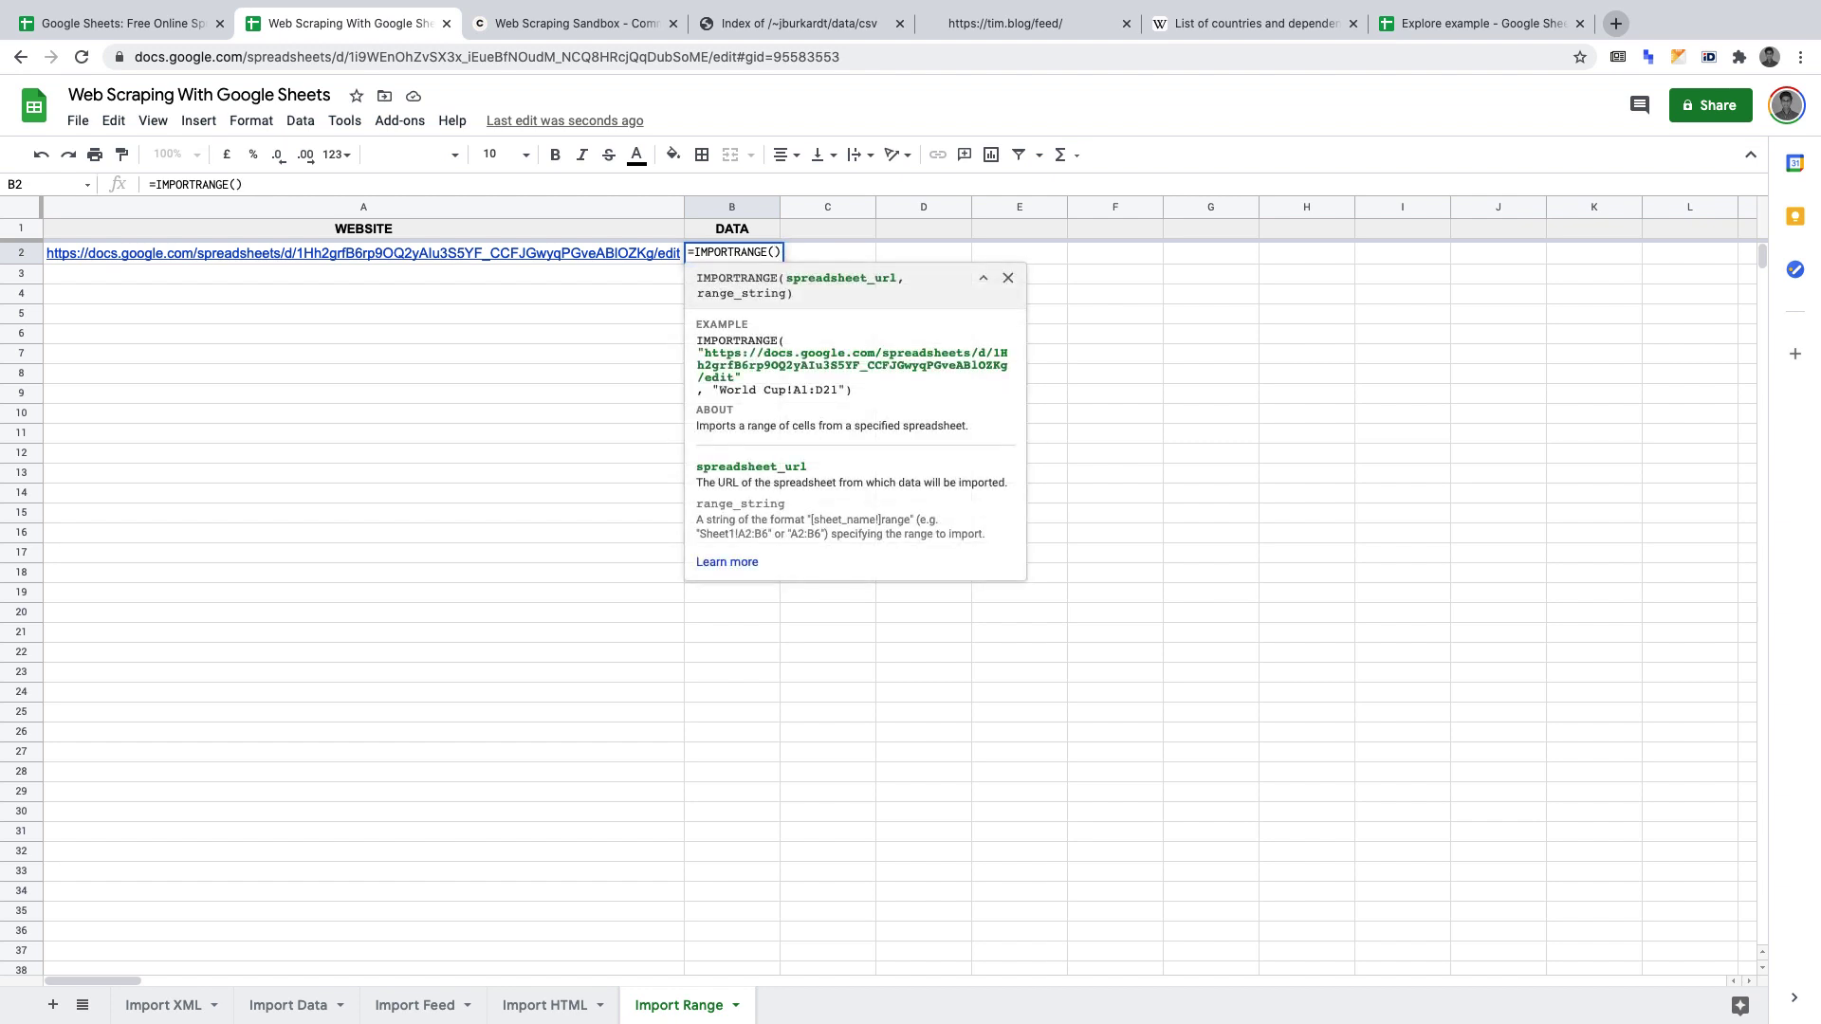
text(A2,)
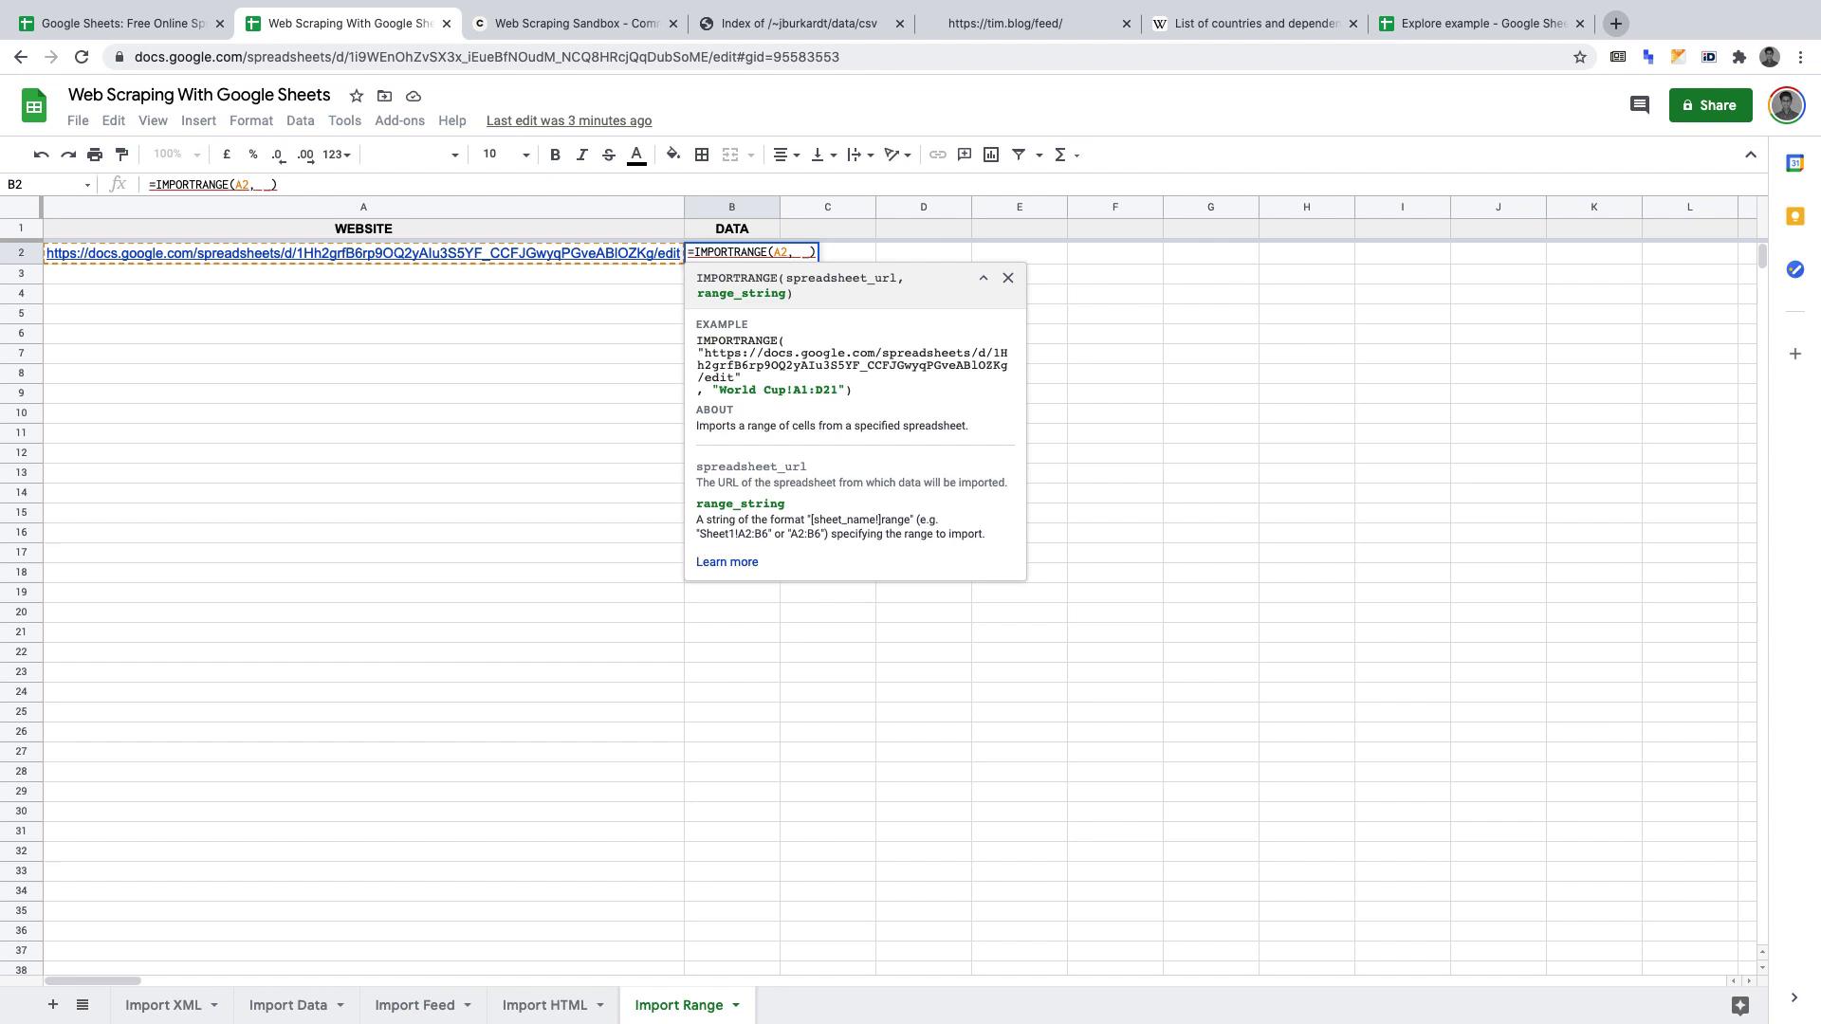
- Complete the IMPORTRANGE formula with the range string "World Cup!A1:I21"
text("")
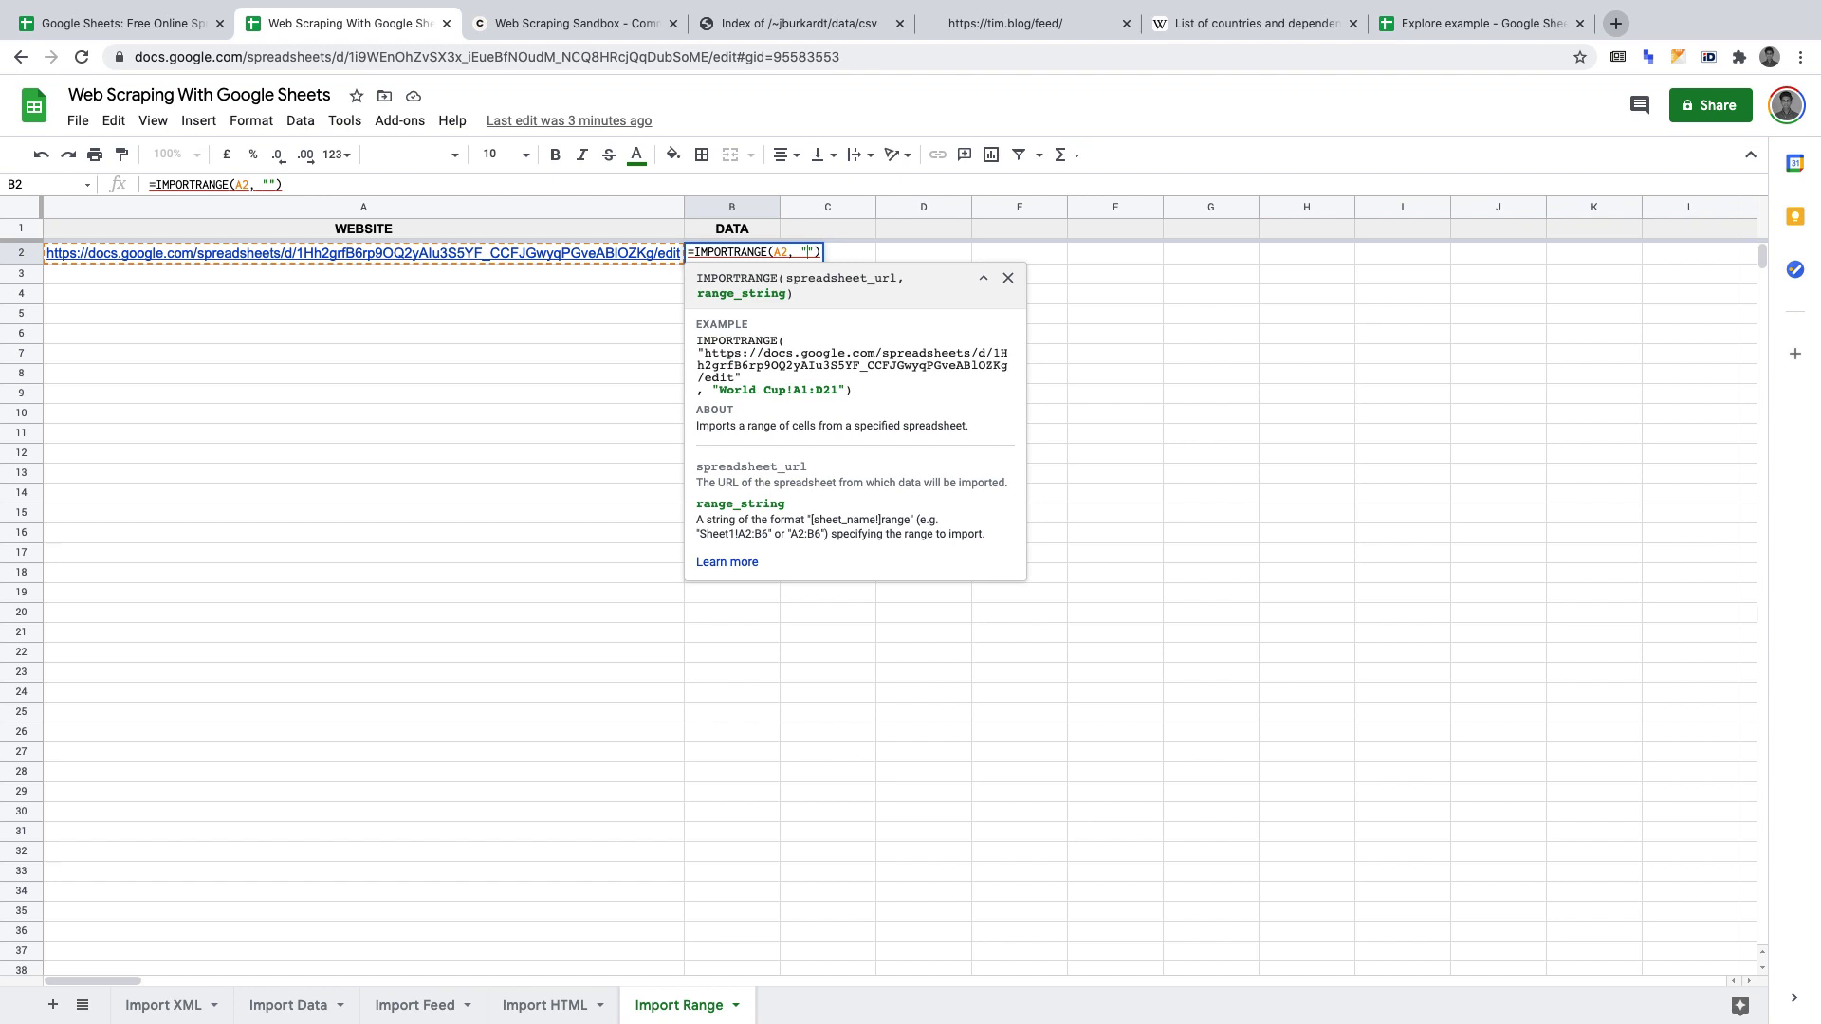
text(World Cup)
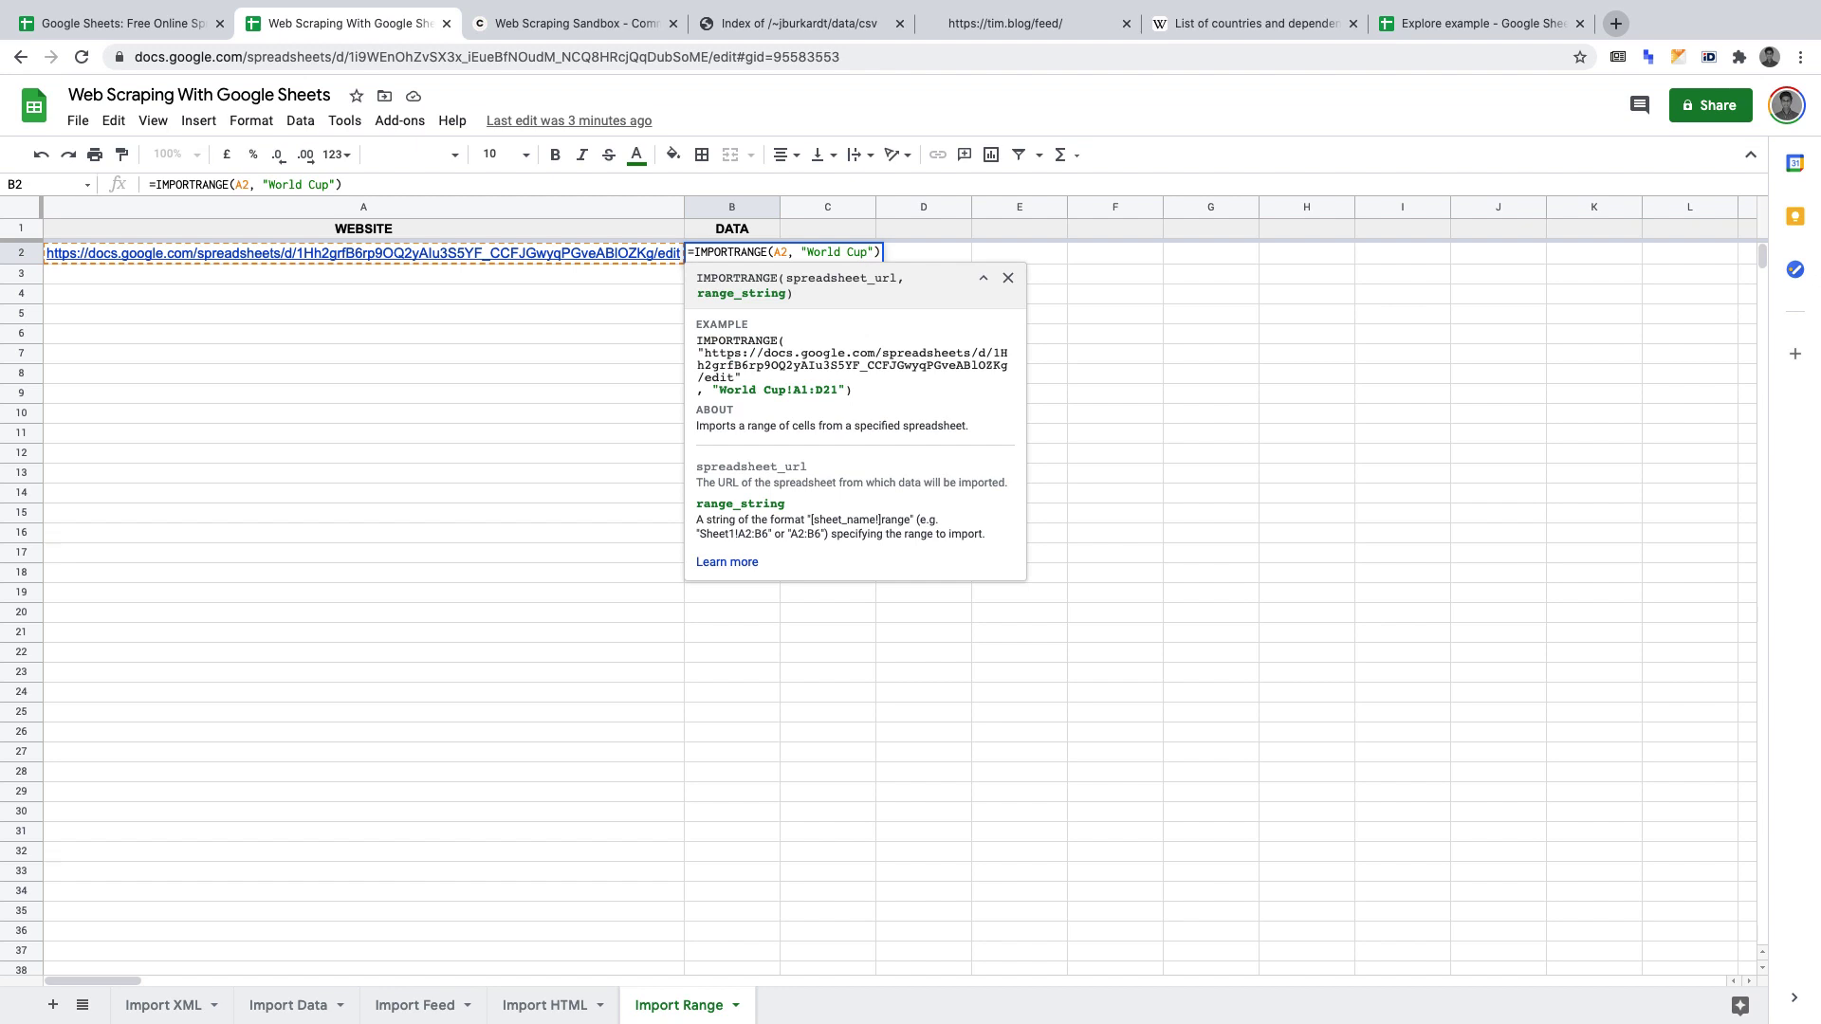
text(!)
text(A1:I21)
key(Return)
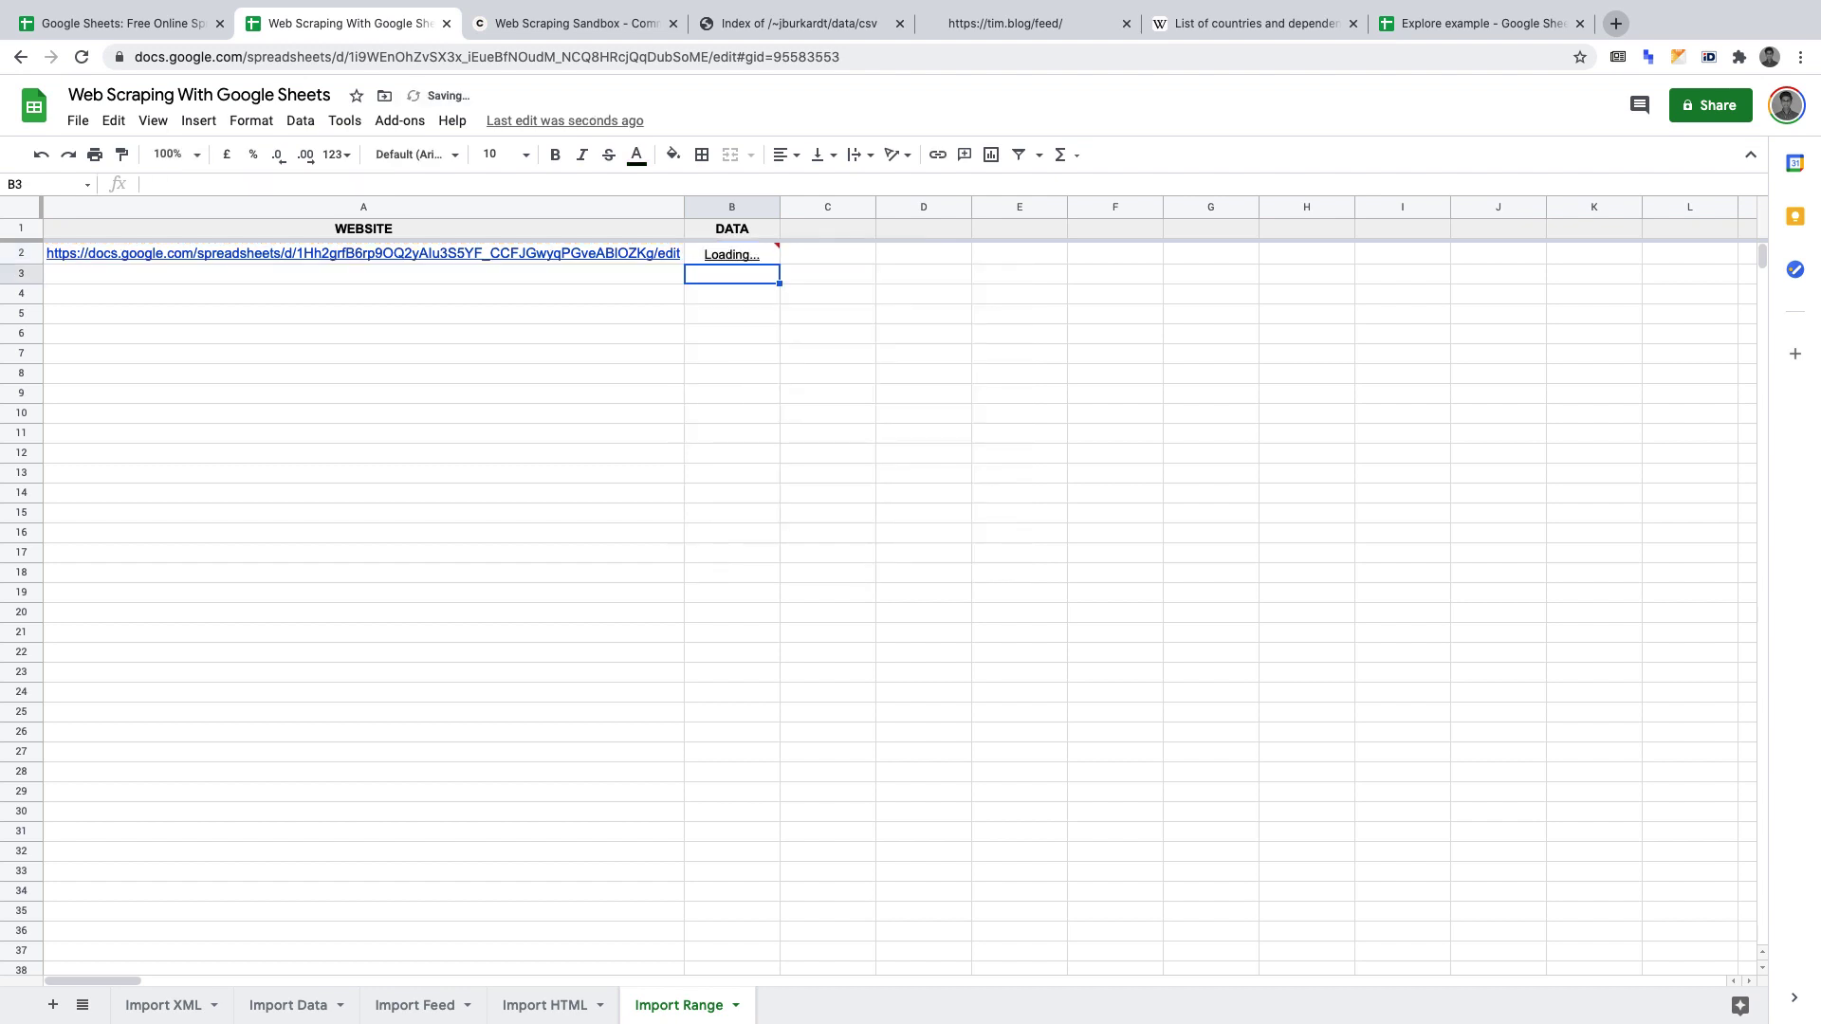